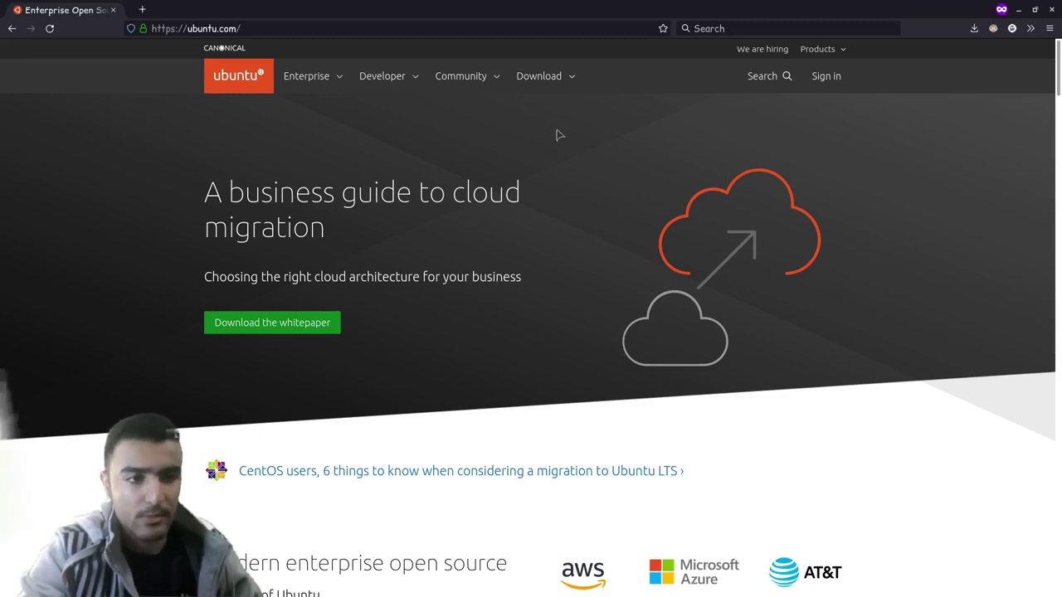
- Go to ubuntu.com's Download section and download Ubuntu Desktop 20.04 LTS
click(540, 78)
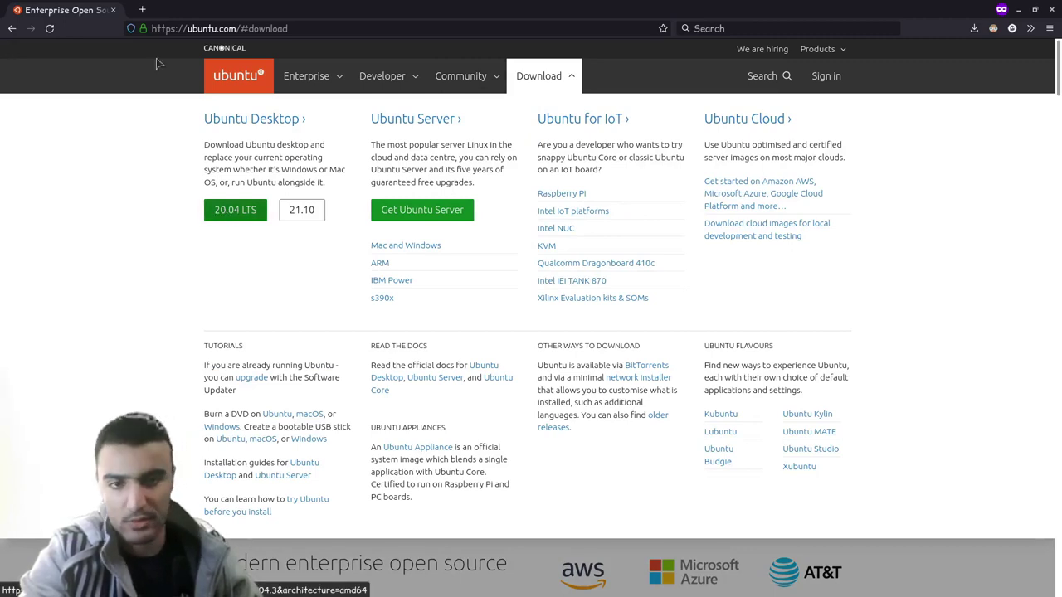
click(224, 214)
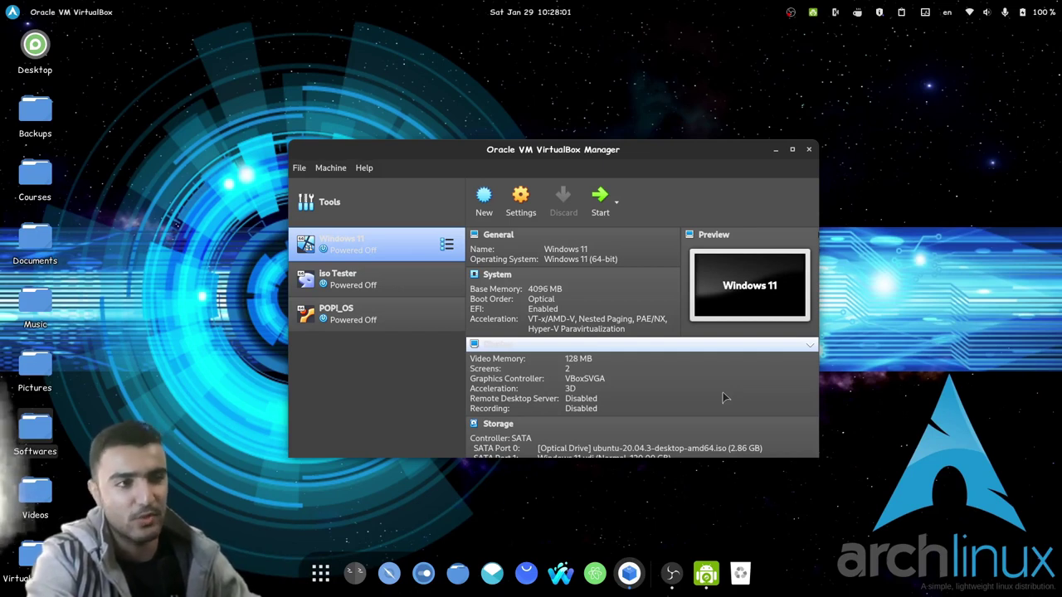
- Load Parted.Magic.2021.09.15.iso into the Windows 11 VM's SATA Port 0 optical drive
scroll(702, 373, down, 3)
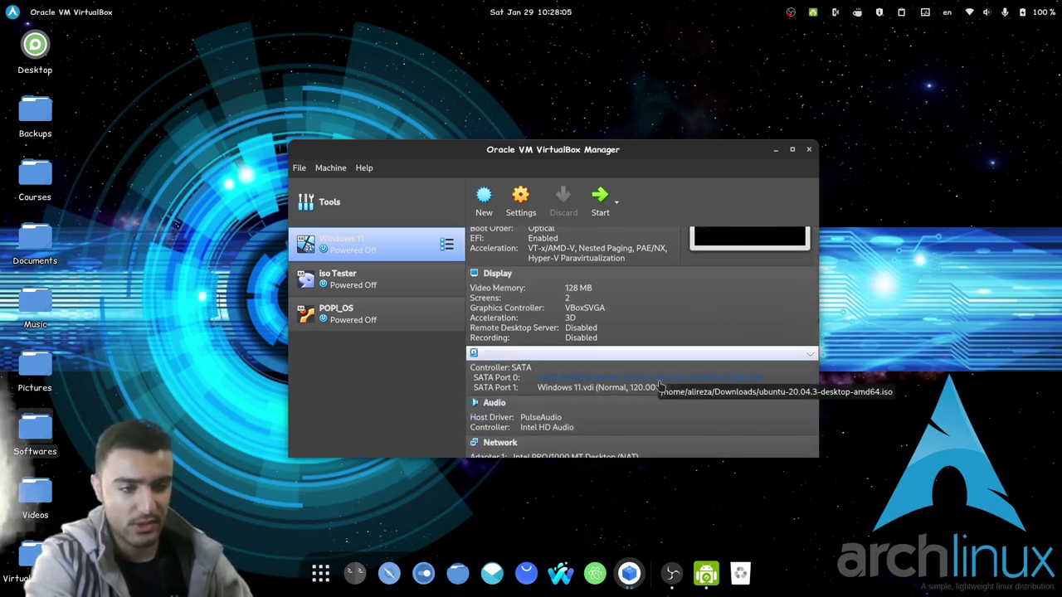
click(658, 382)
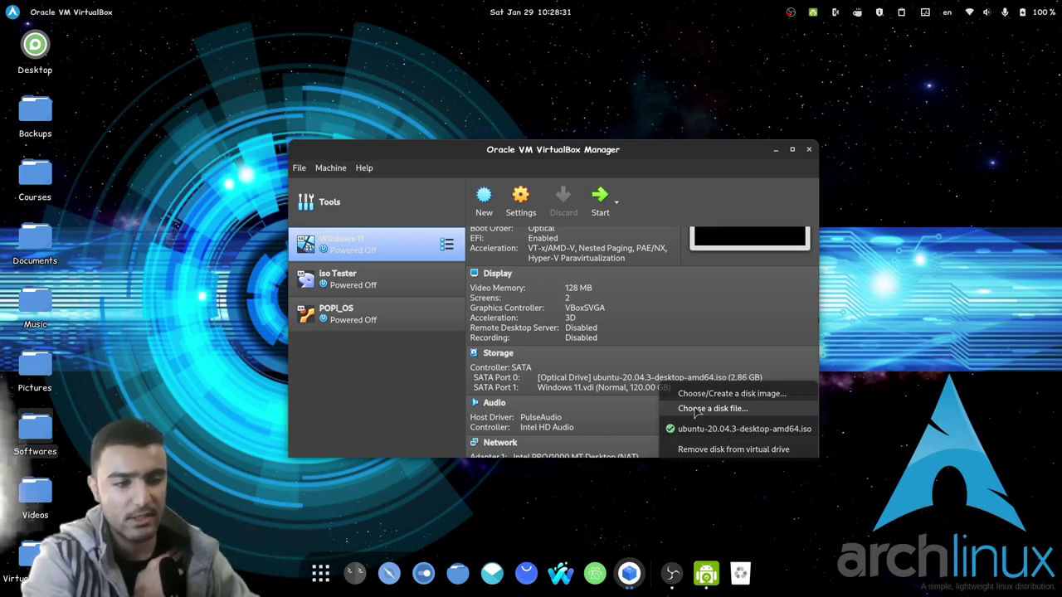
click(697, 409)
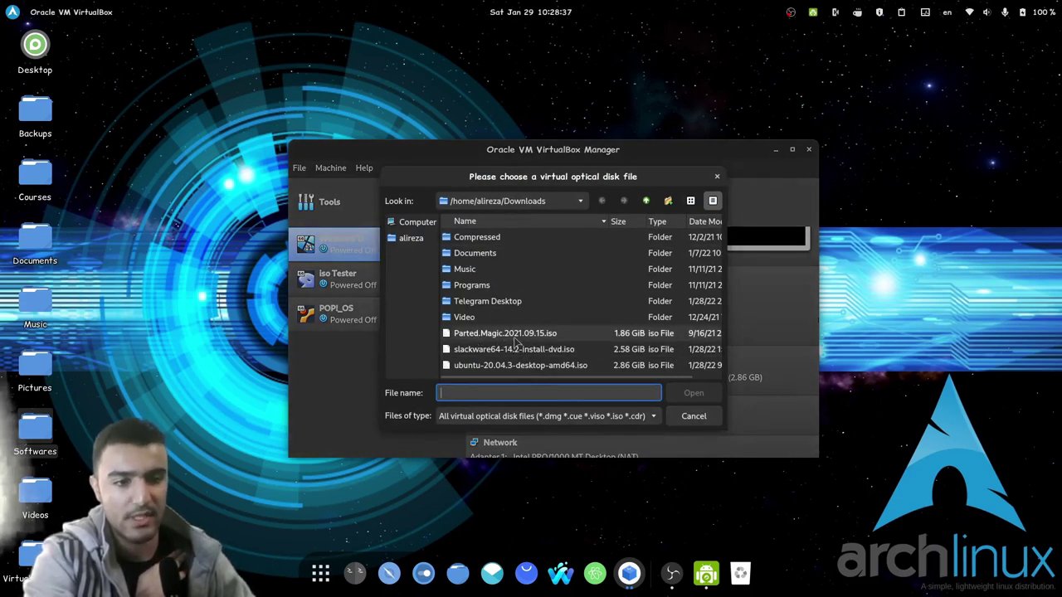
double_click(514, 334)
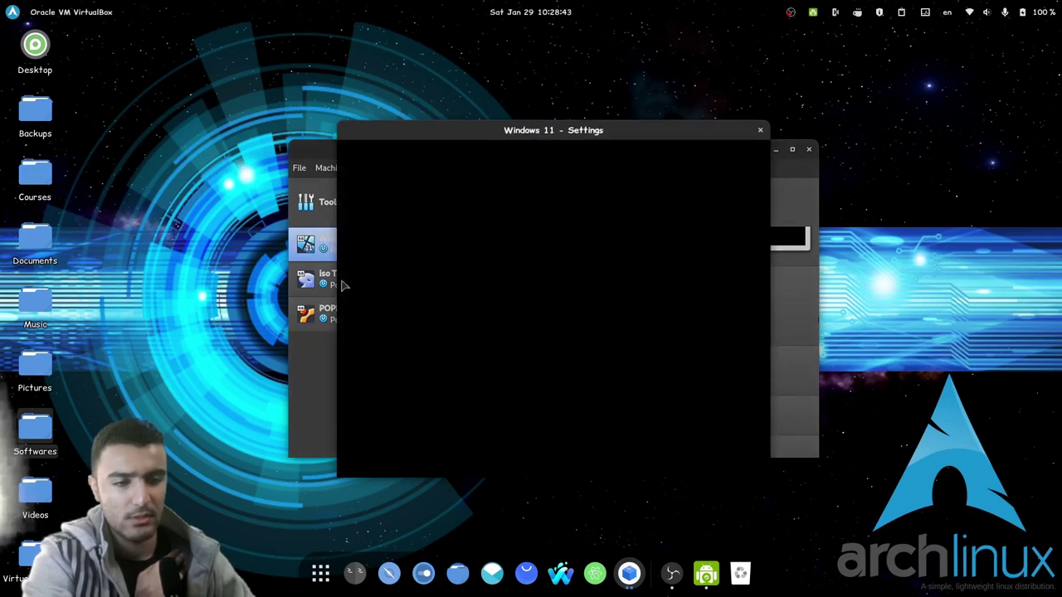
- Check the Parted Magic disc in the storage settings, then close without changes
click(375, 209)
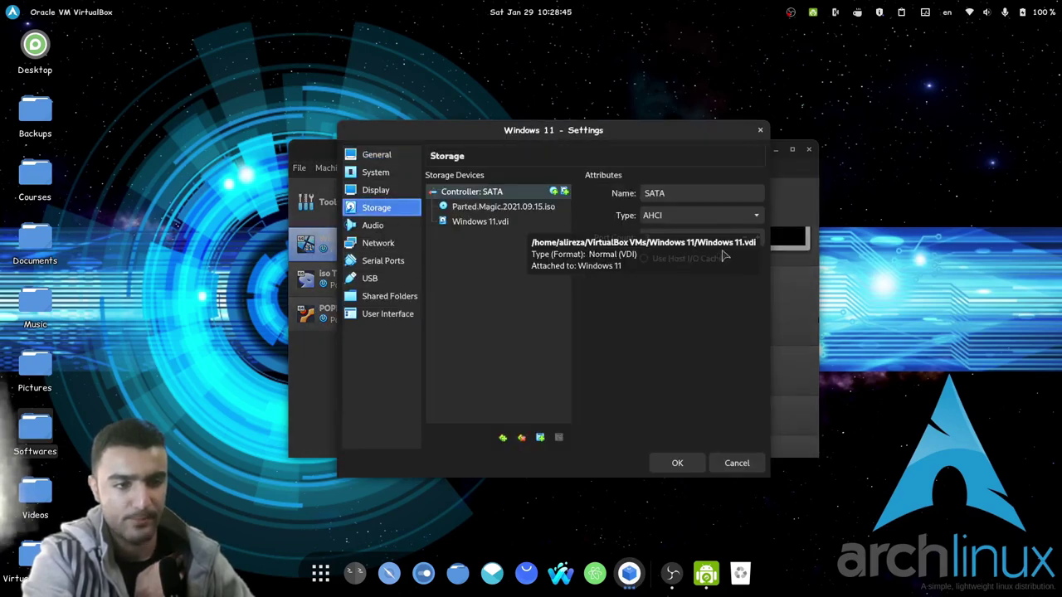
click(504, 207)
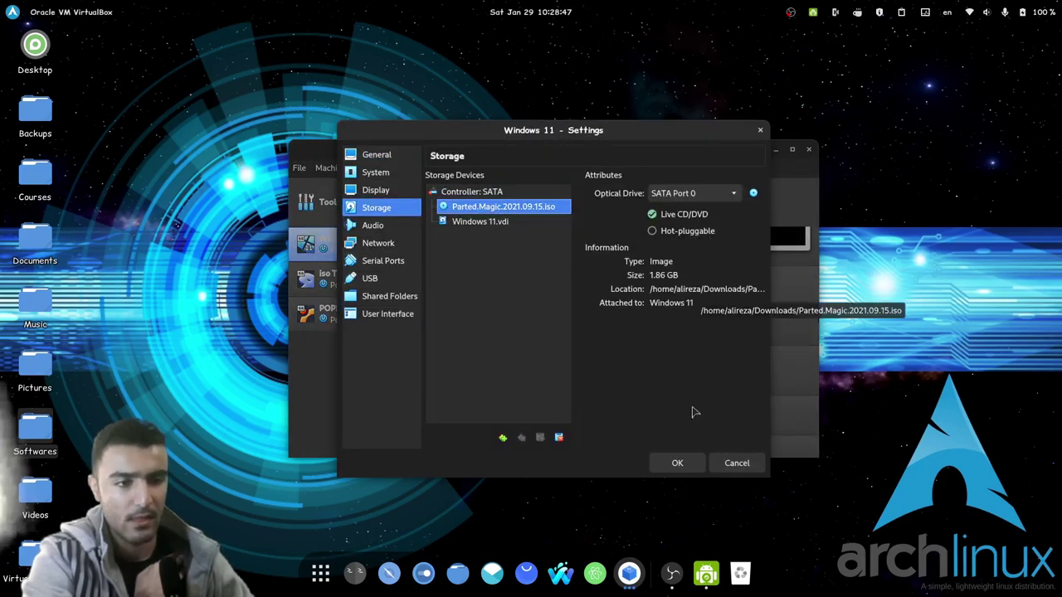
click(736, 463)
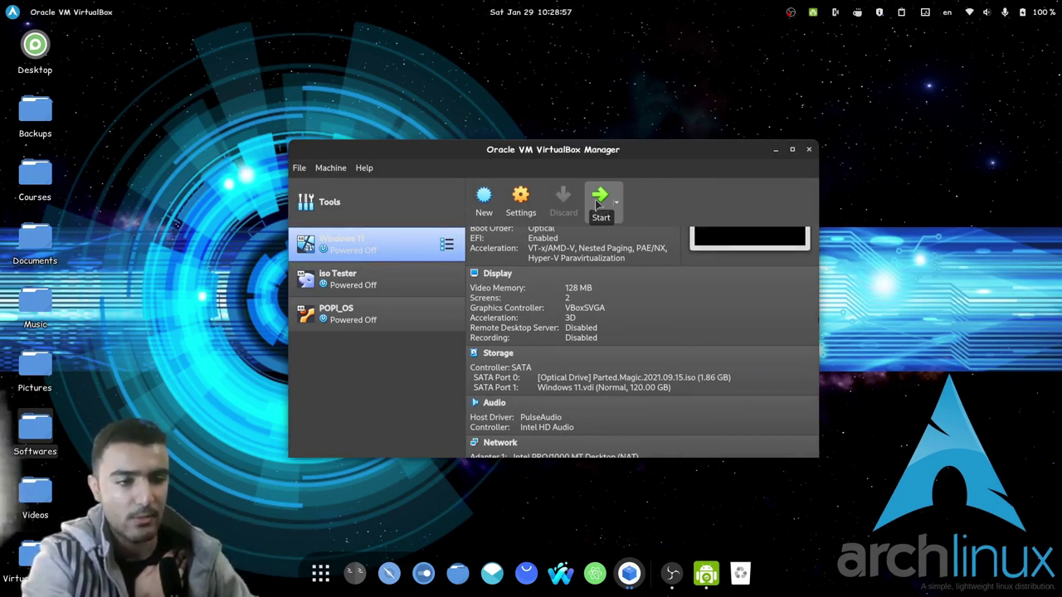
- Start the Windows 11 VM in full-screen mode
click(598, 203)
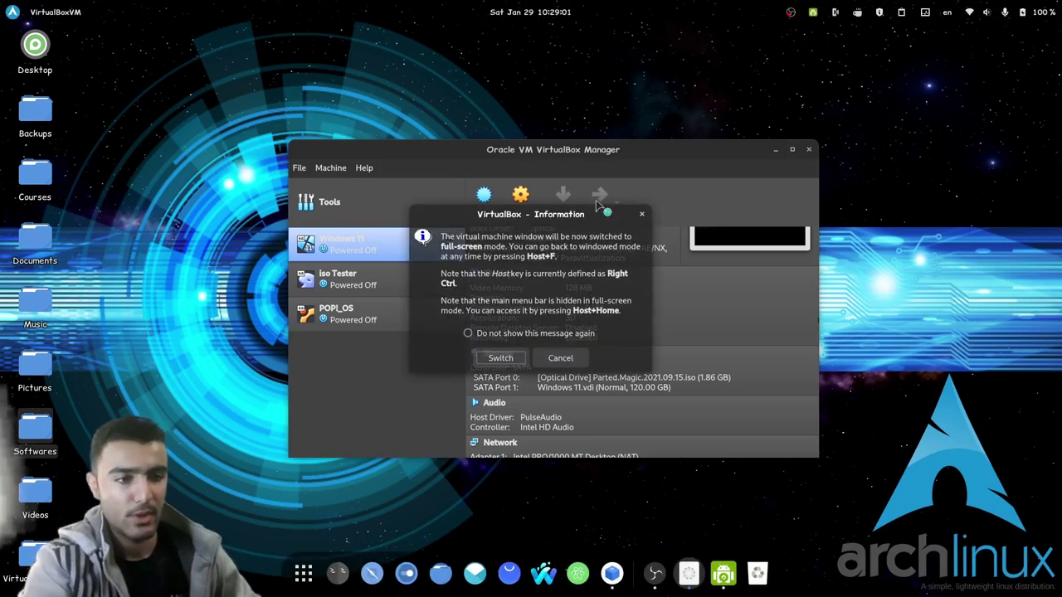
click(503, 359)
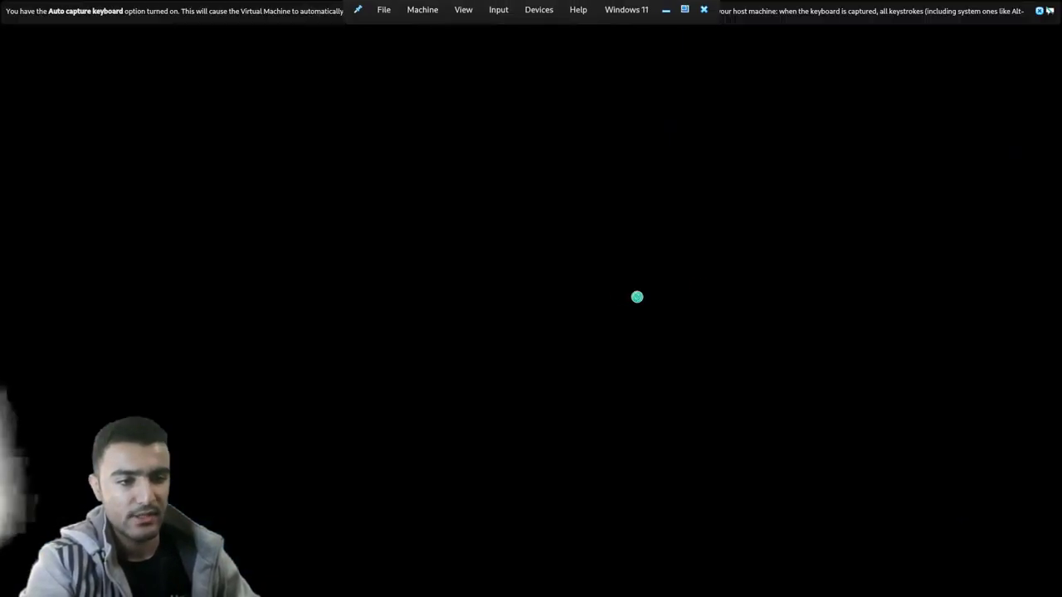
click(1039, 11)
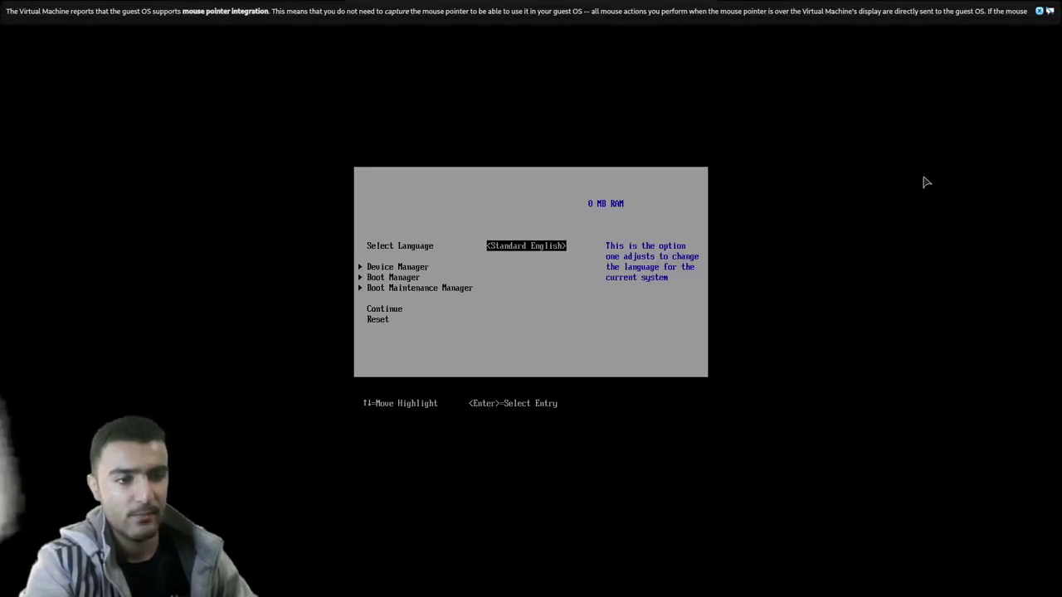
- Boot from UEFI VBOX CD-ROM via the firmware Boot Manager into Parted Magic's default entry
key(Down)
key(Down)
key(Return)
key(Down)
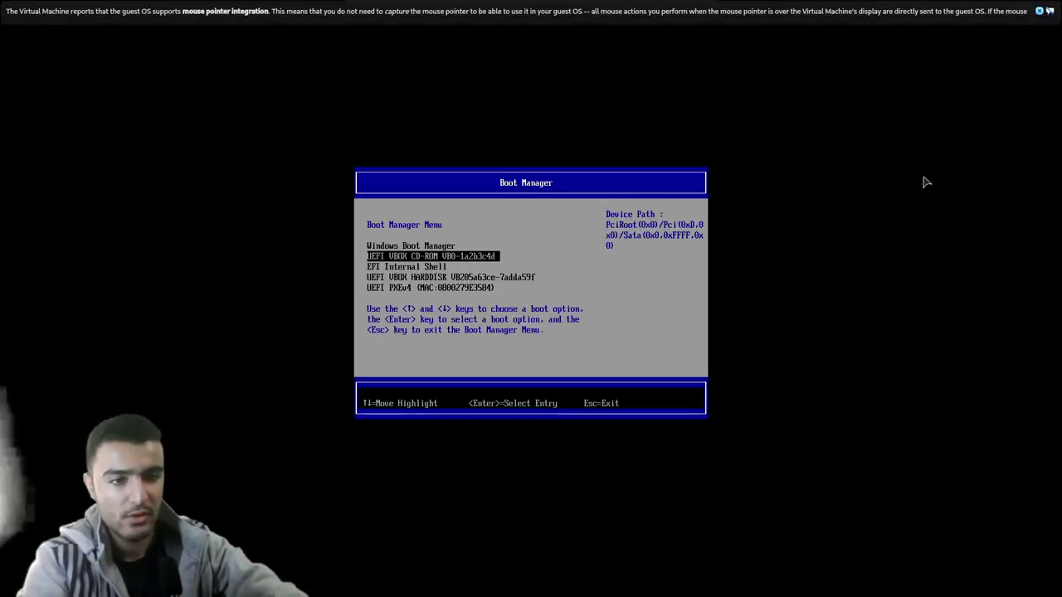
key(Return)
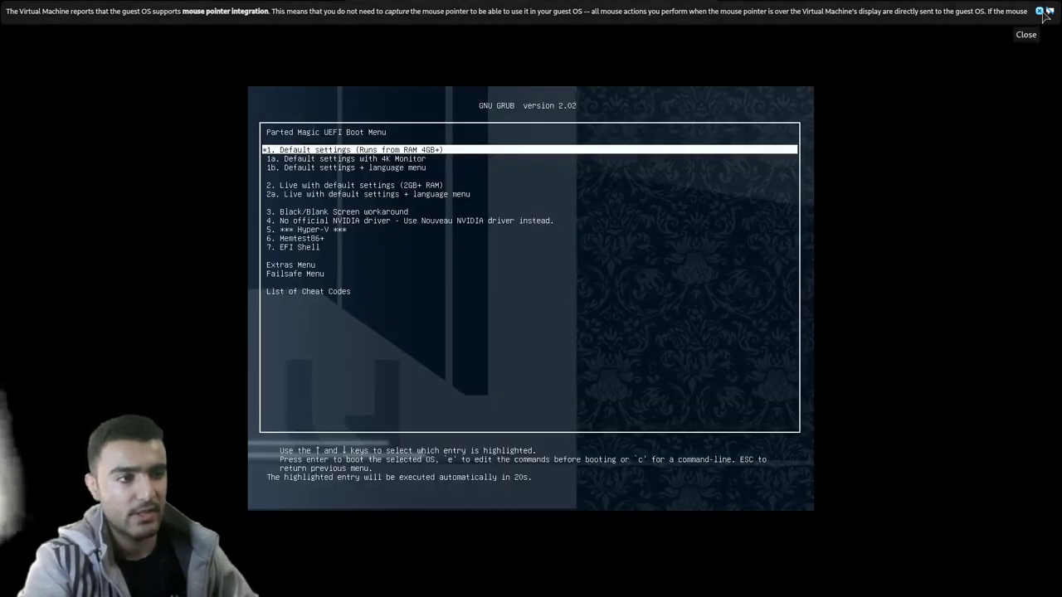
click(1048, 15)
key(Return)
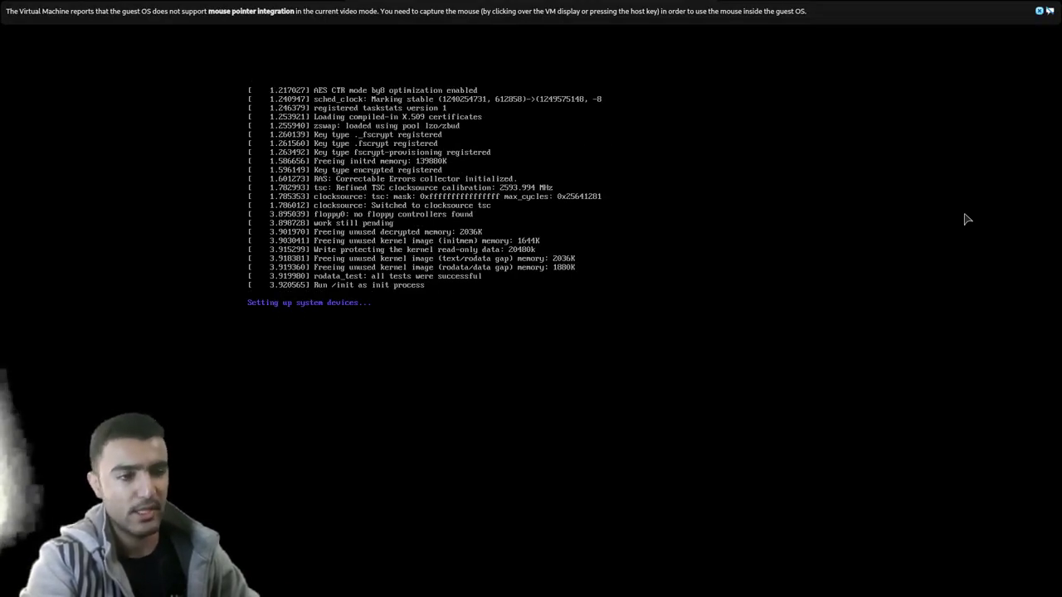
mouse_move(581, 585)
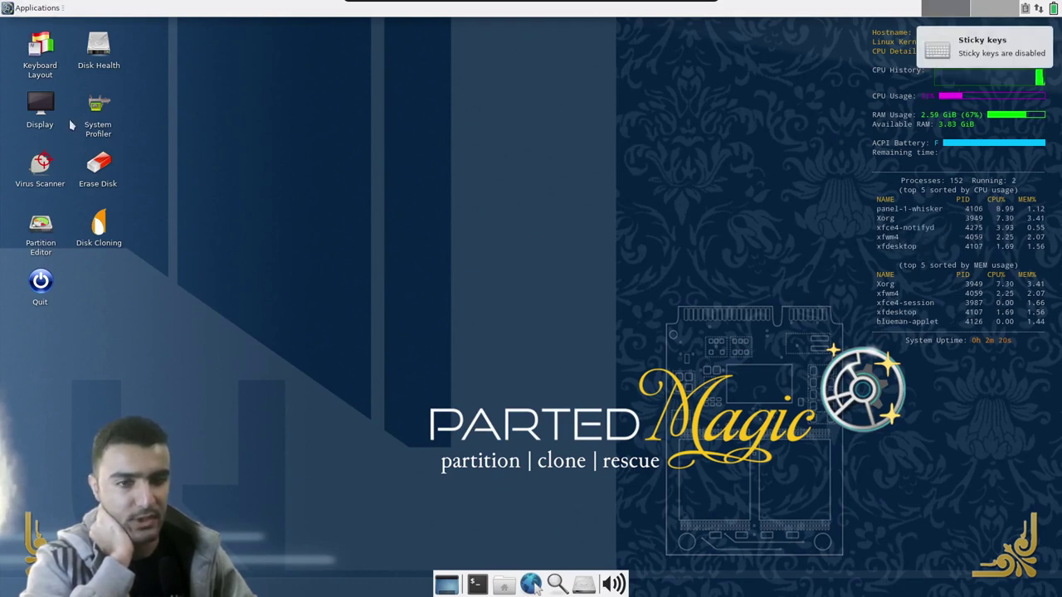
- Launch GParted by searching 'gparted' in the Applications menu and maximize its window
key(super)
click(41, 118)
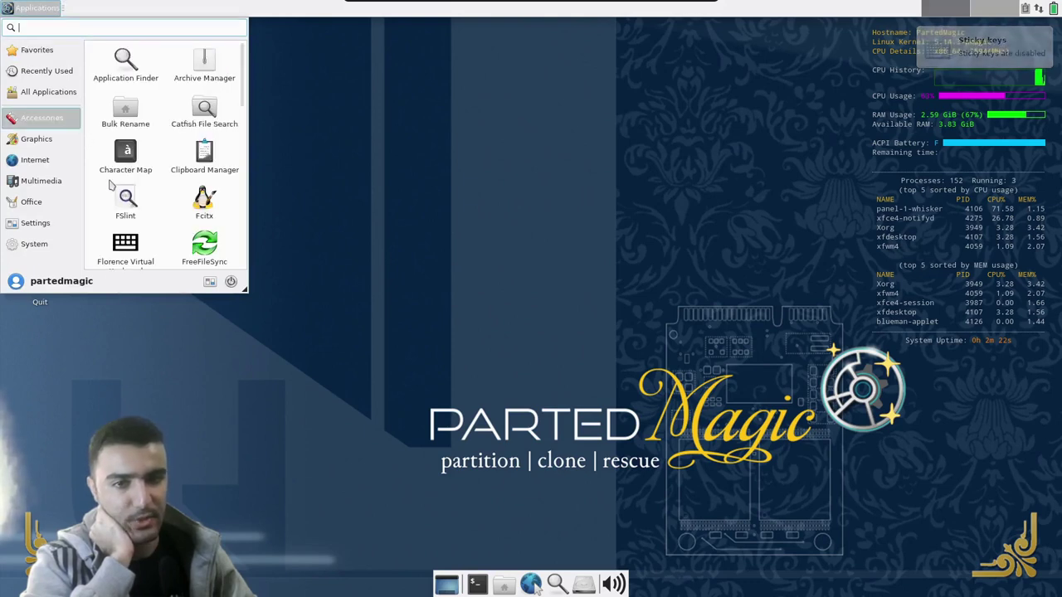
click(45, 143)
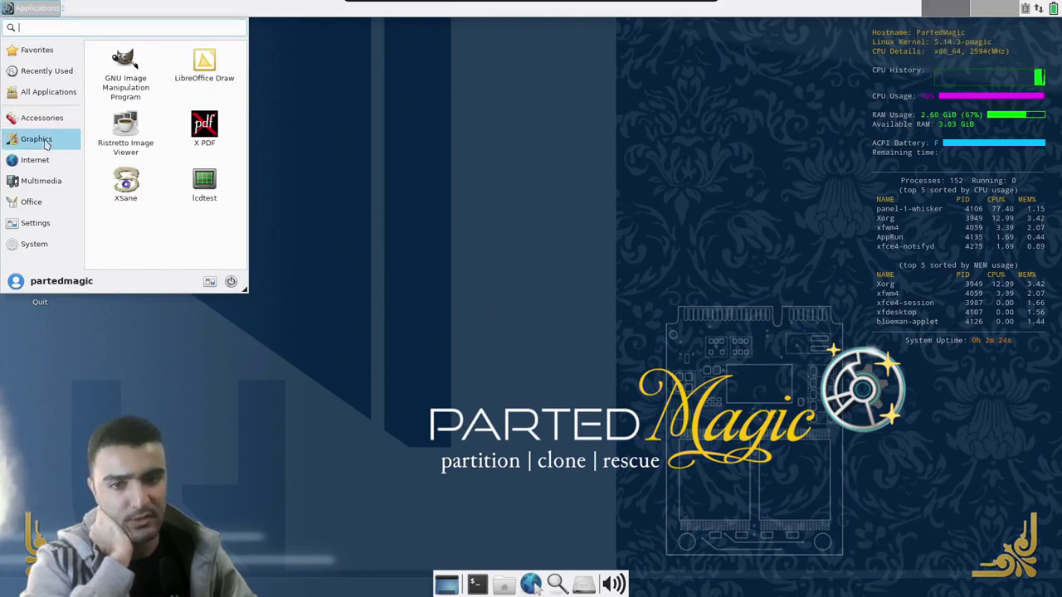
click(37, 159)
click(37, 223)
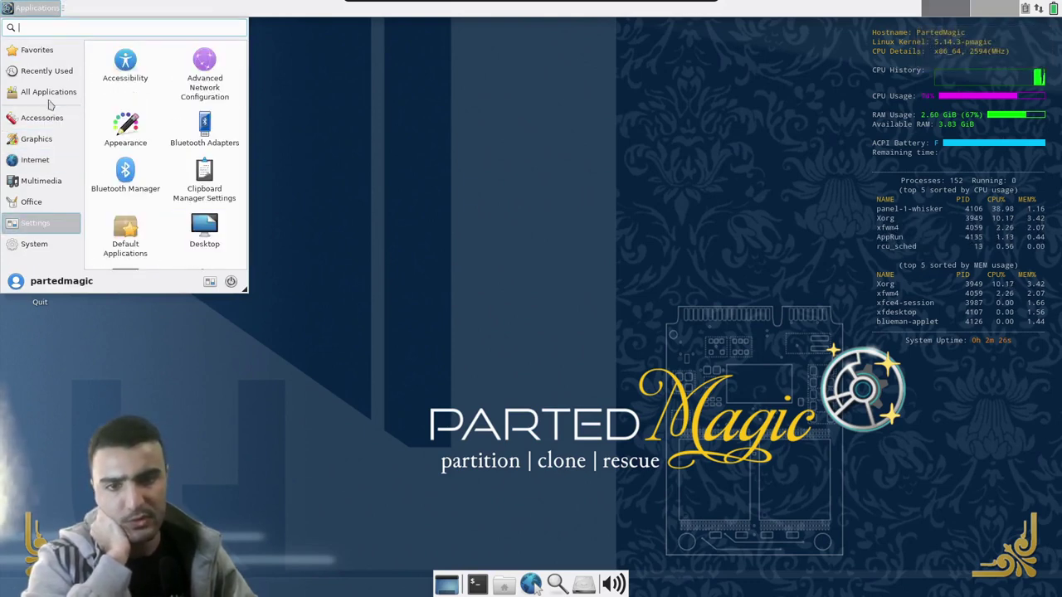
click(48, 94)
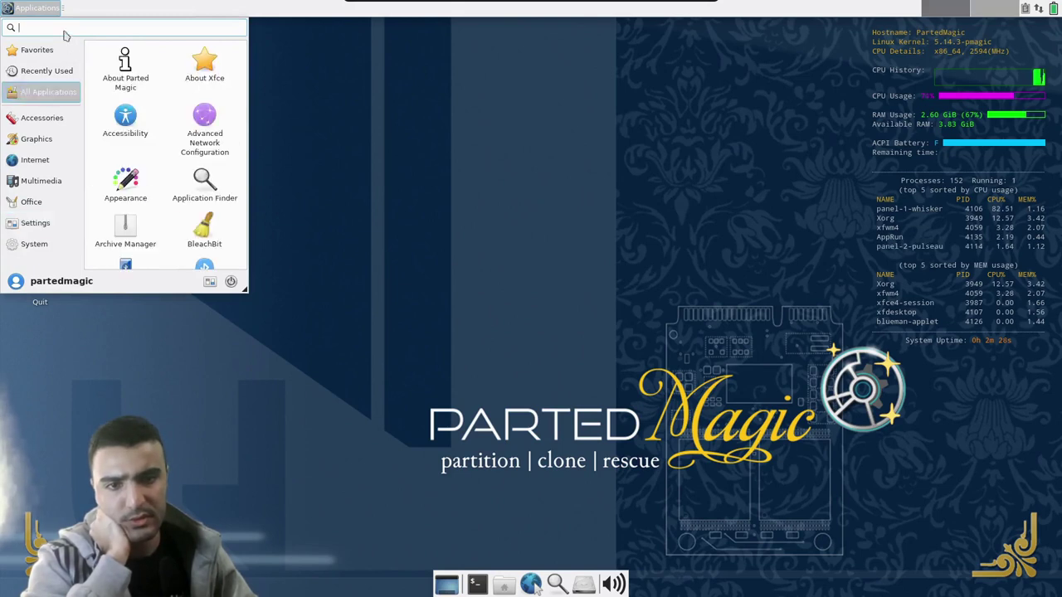
text(g)
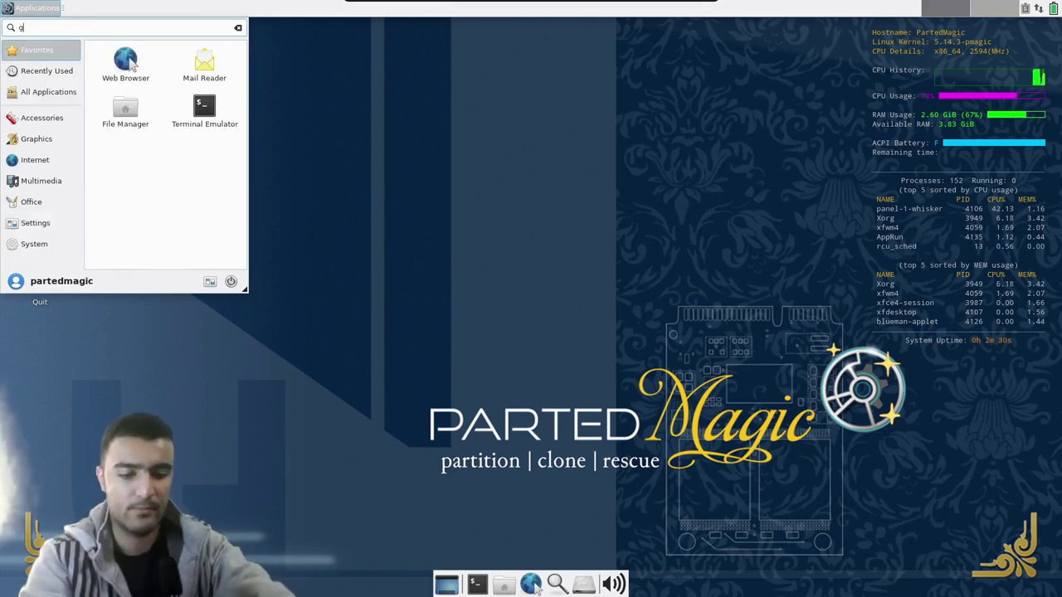
text(parted)
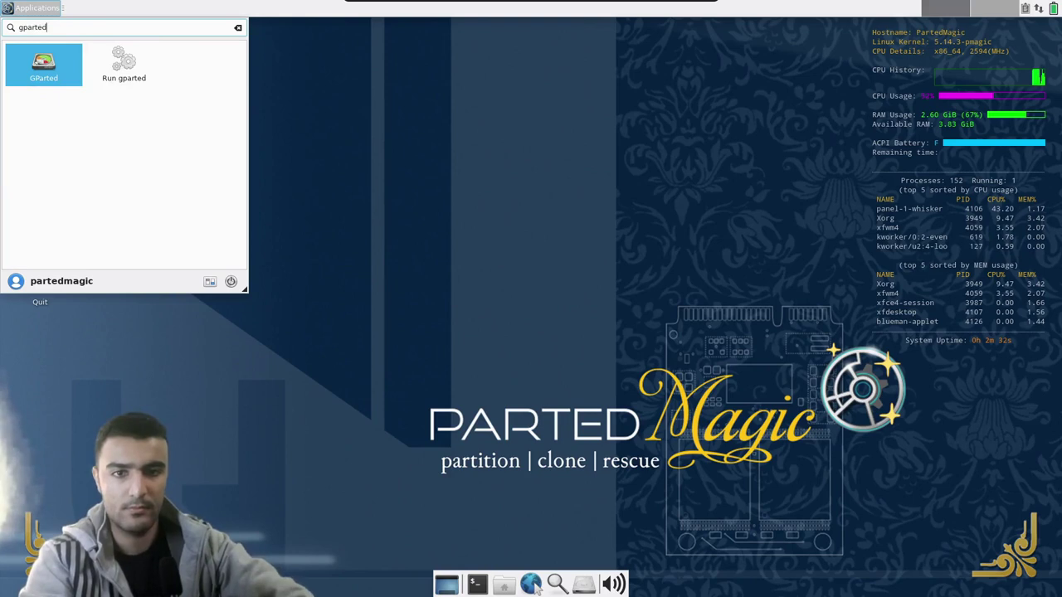
key(Return)
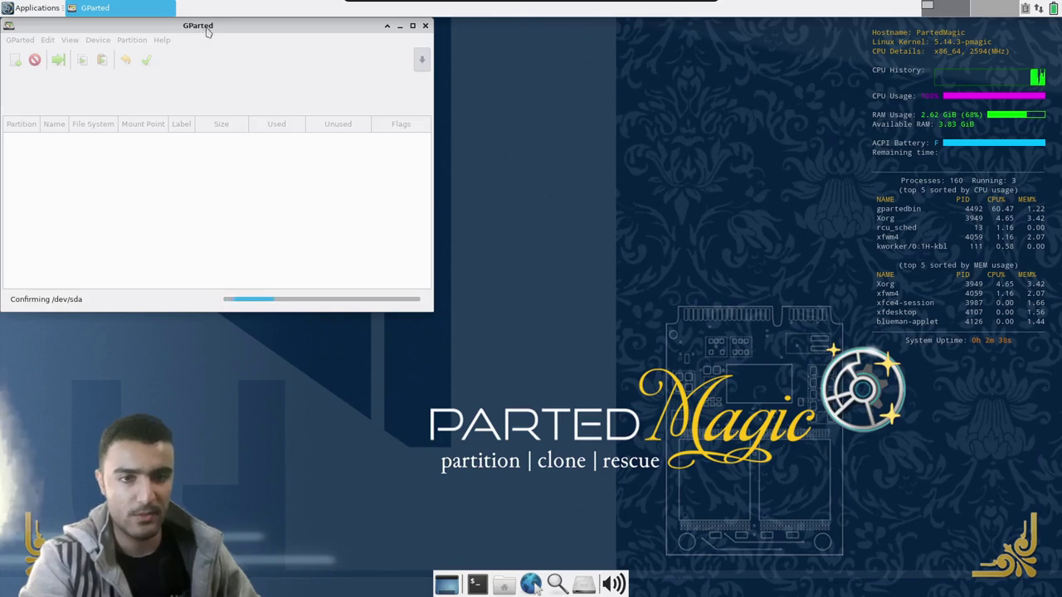
drag(207, 31, 421, 106)
double_click(421, 107)
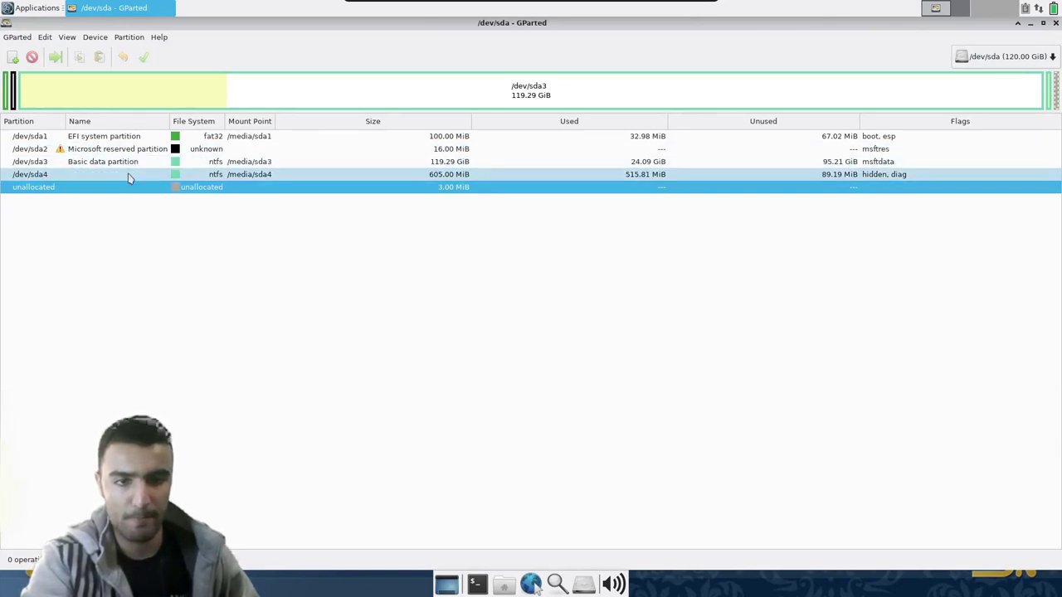
- Queue shrinking /dev/sda3 with 40000 MiB free space following, leaving it at 80.23 GiB
click(430, 167)
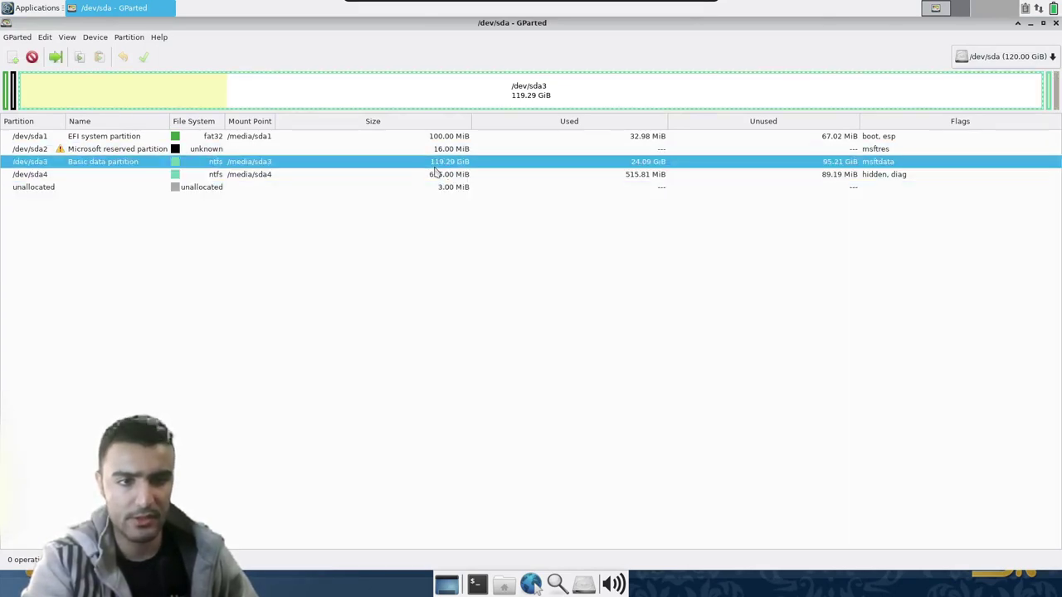
right_click(121, 166)
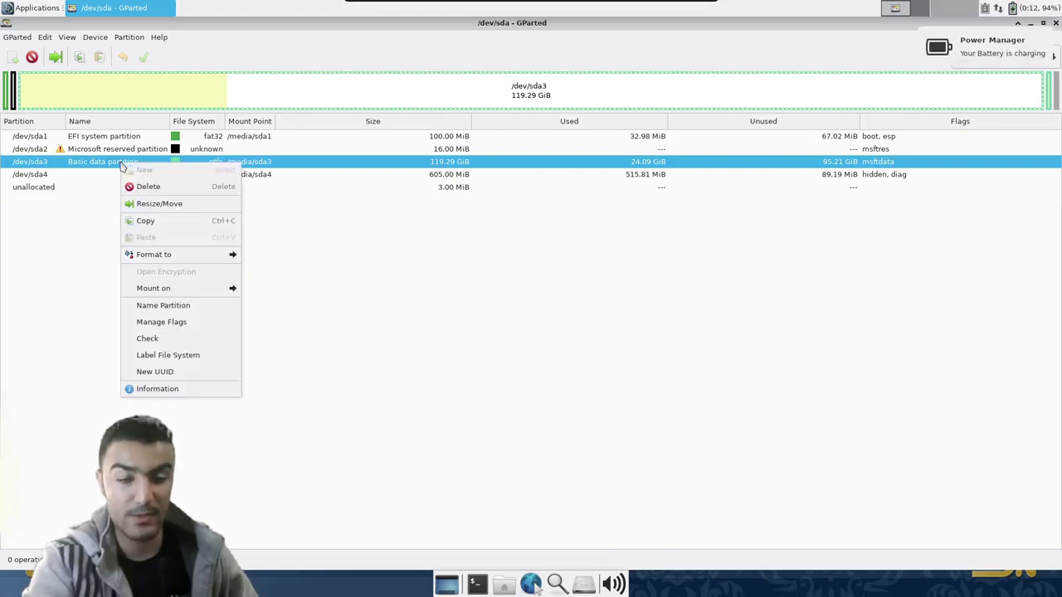
click(29, 261)
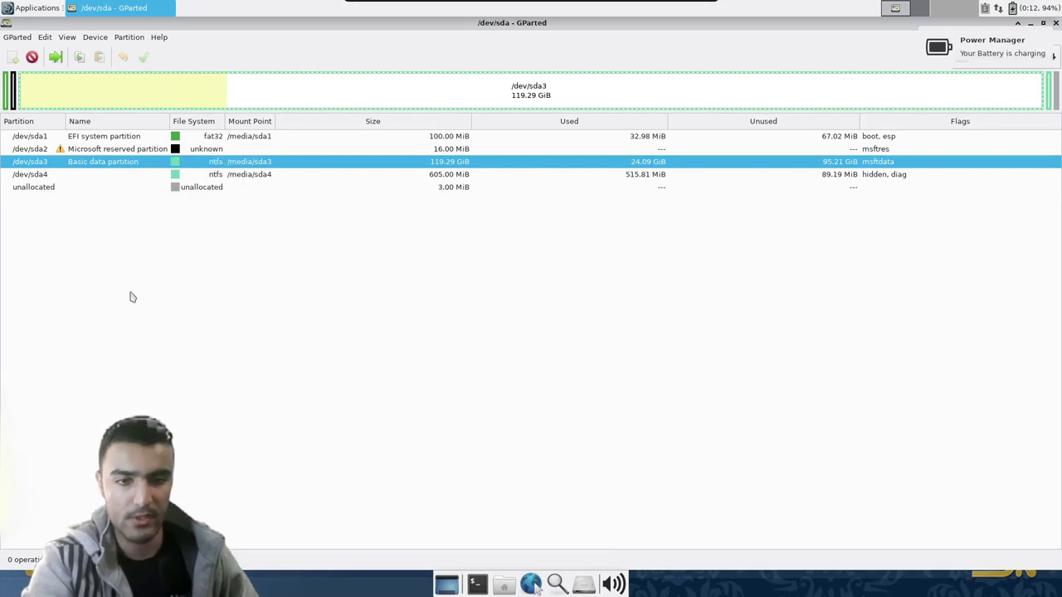
right_click(84, 166)
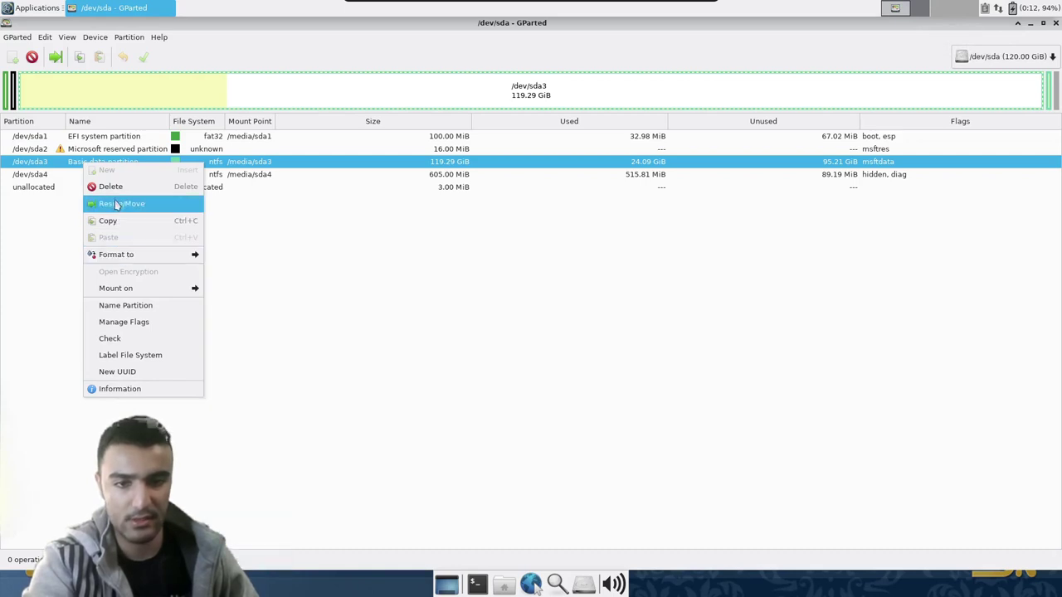
click(287, 312)
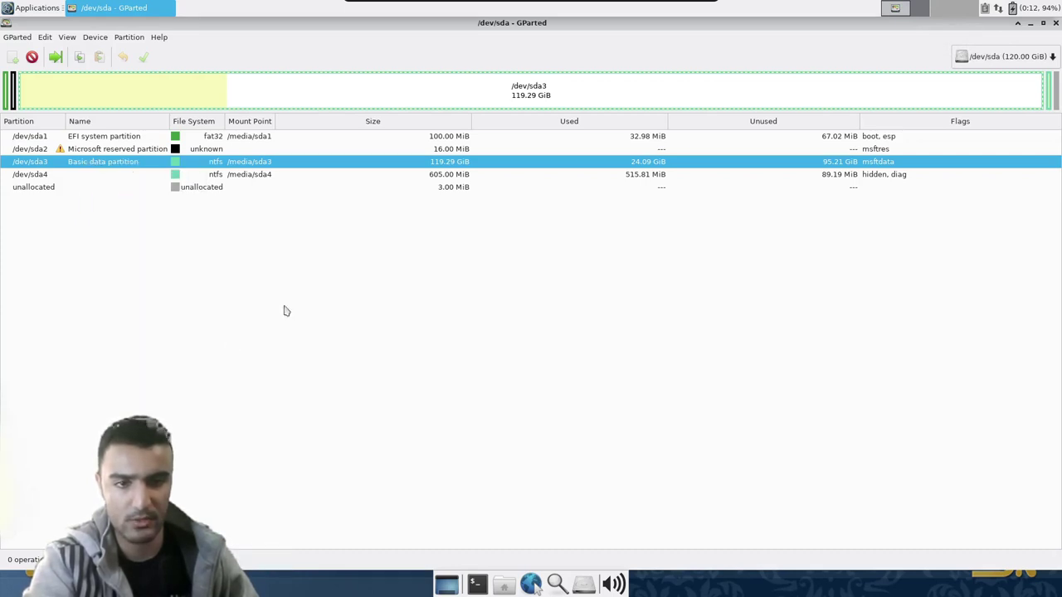
right_click(116, 168)
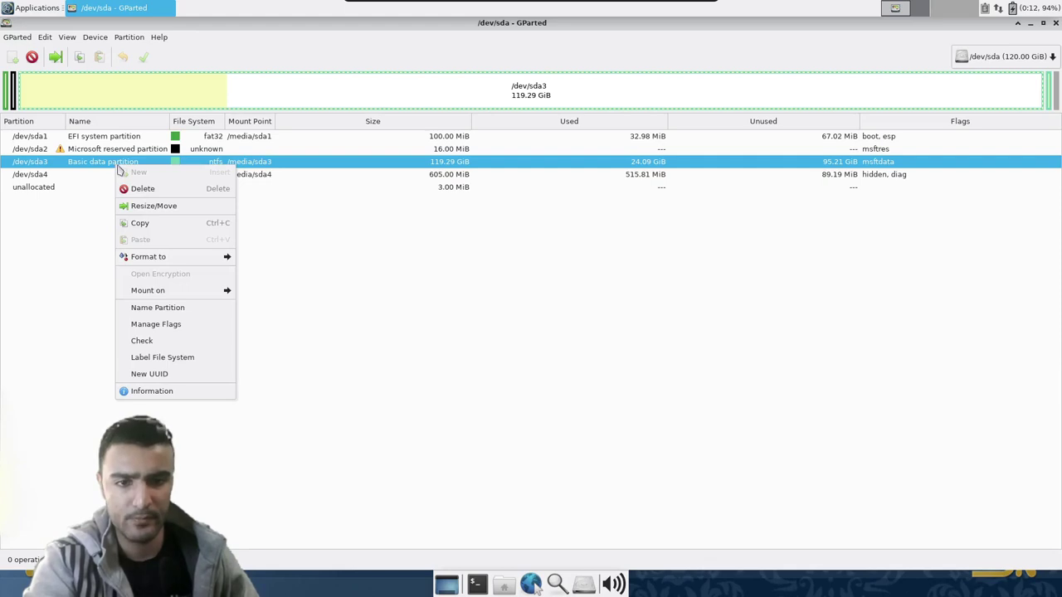
key(Escape)
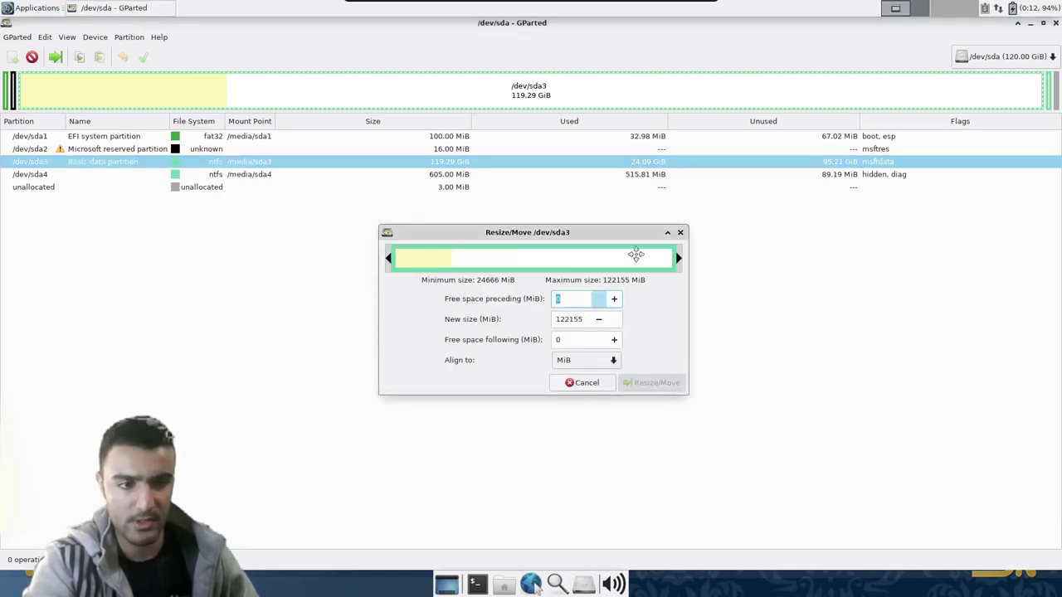
drag(677, 259, 629, 259)
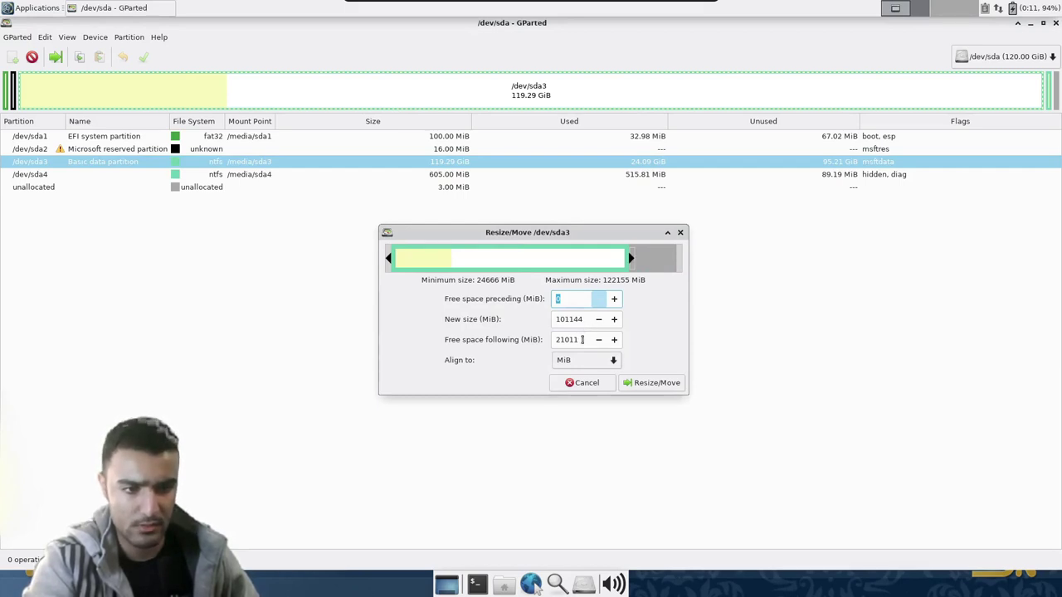
drag(581, 339, 538, 341)
text(4)
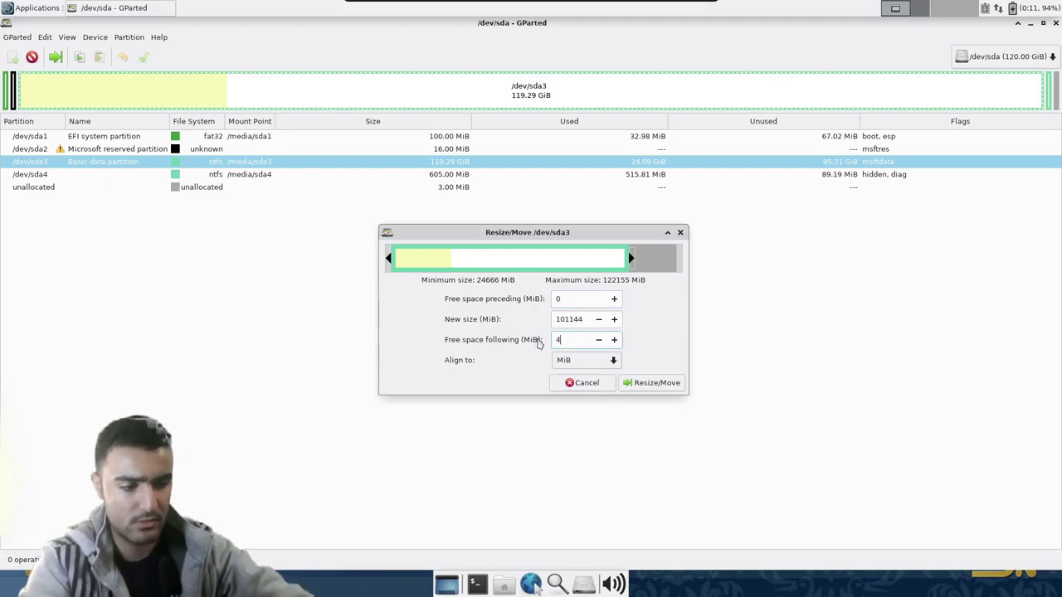
text(0000)
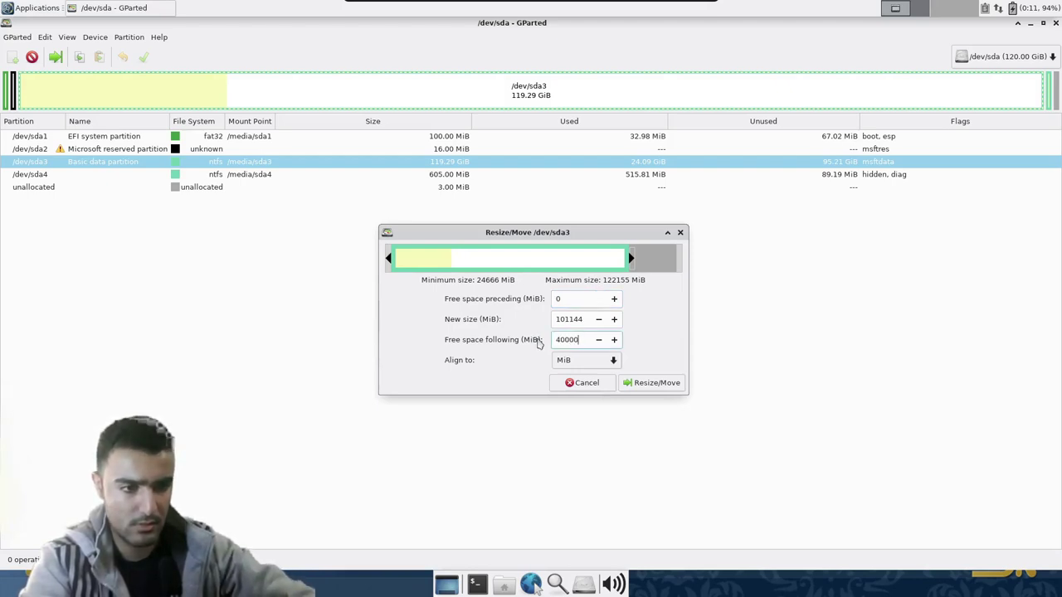
click(645, 383)
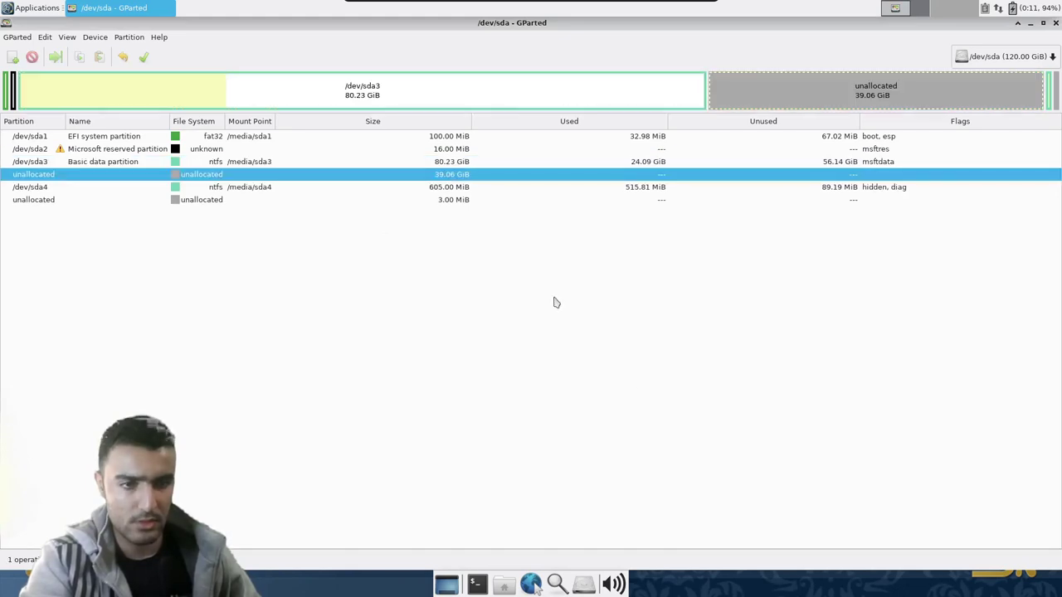
- Queue moving /dev/sda4 fully left after sda3, accepting the boot warning
click(174, 189)
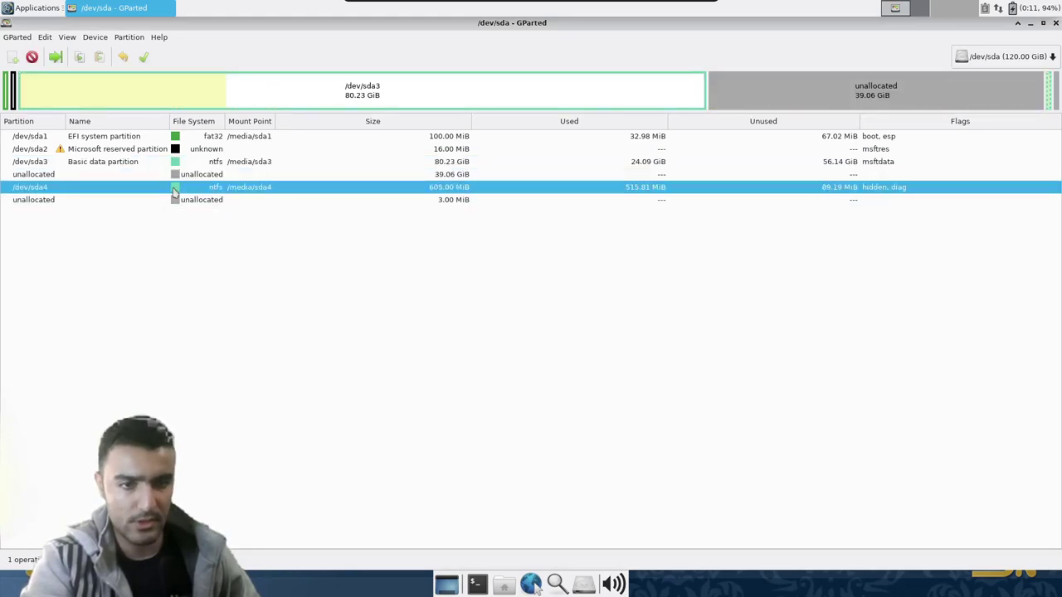
right_click(278, 189)
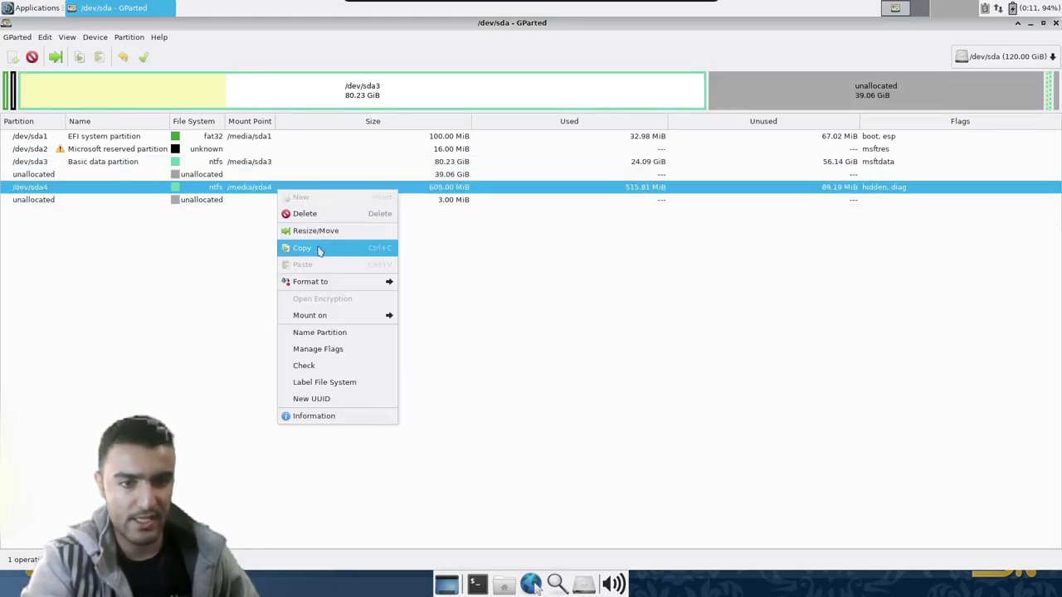
click(315, 232)
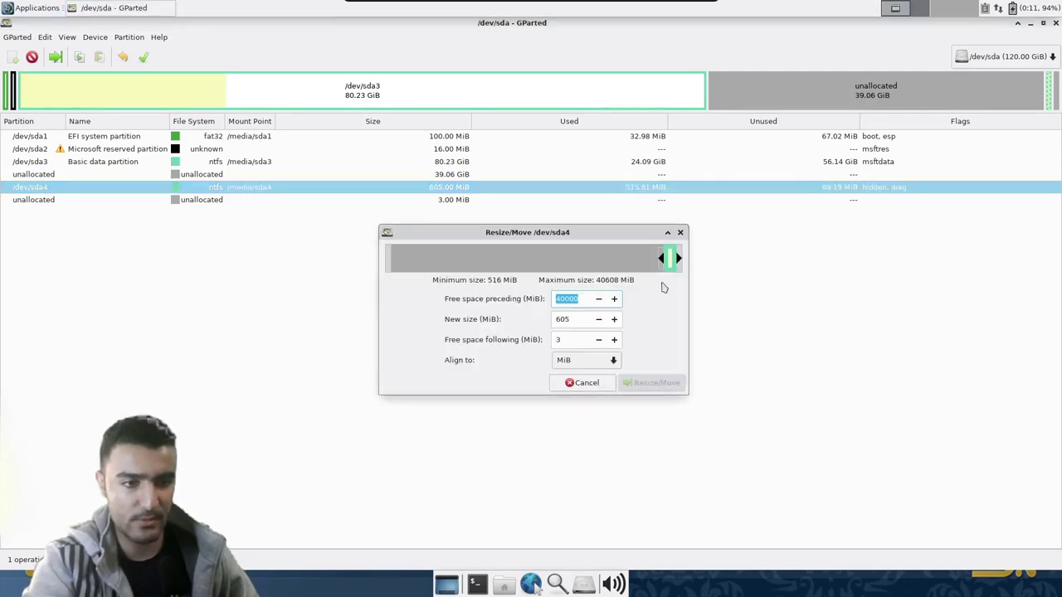
drag(664, 260, 372, 260)
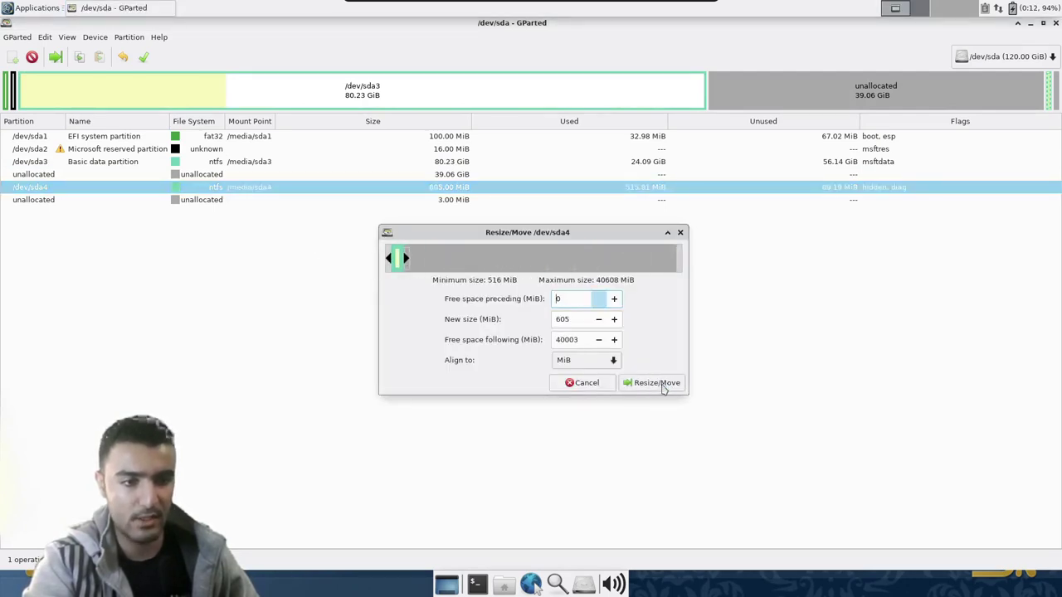
click(657, 383)
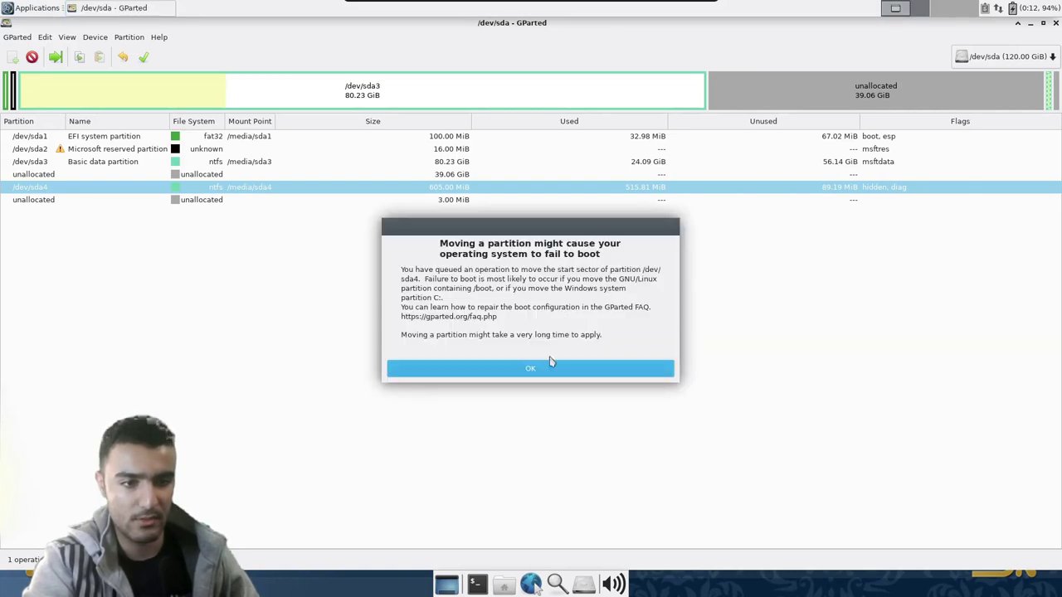
click(535, 370)
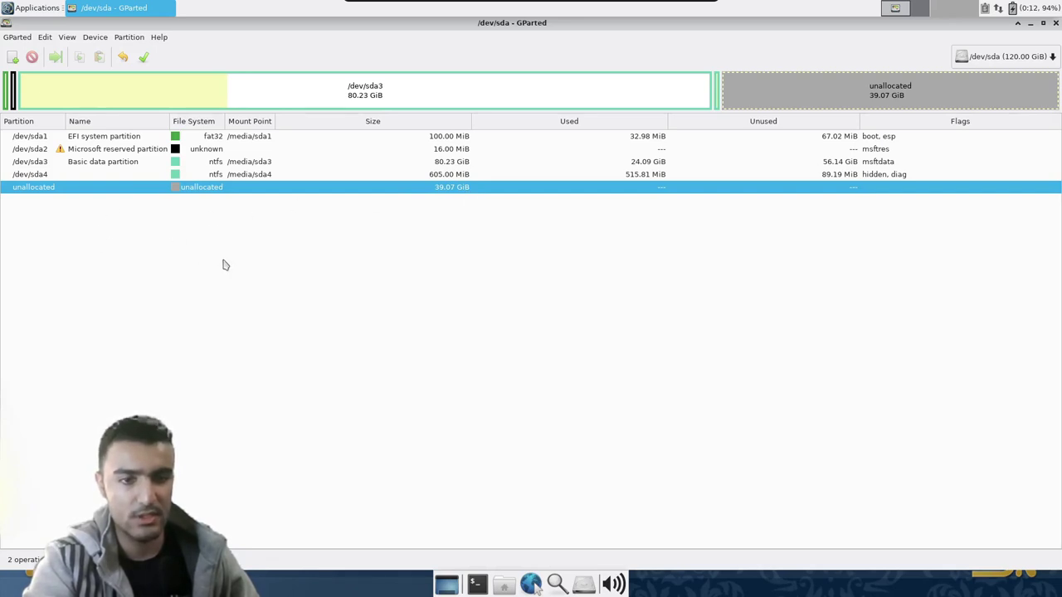
- Apply the queued shrink and move operations, watch the details, and close the report
click(142, 56)
click(579, 344)
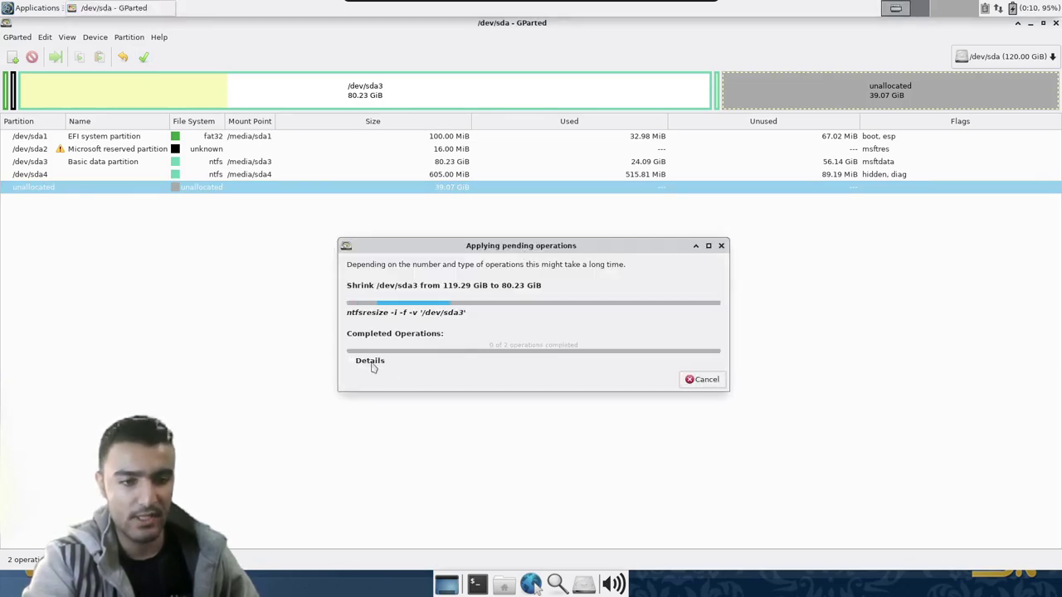
click(371, 362)
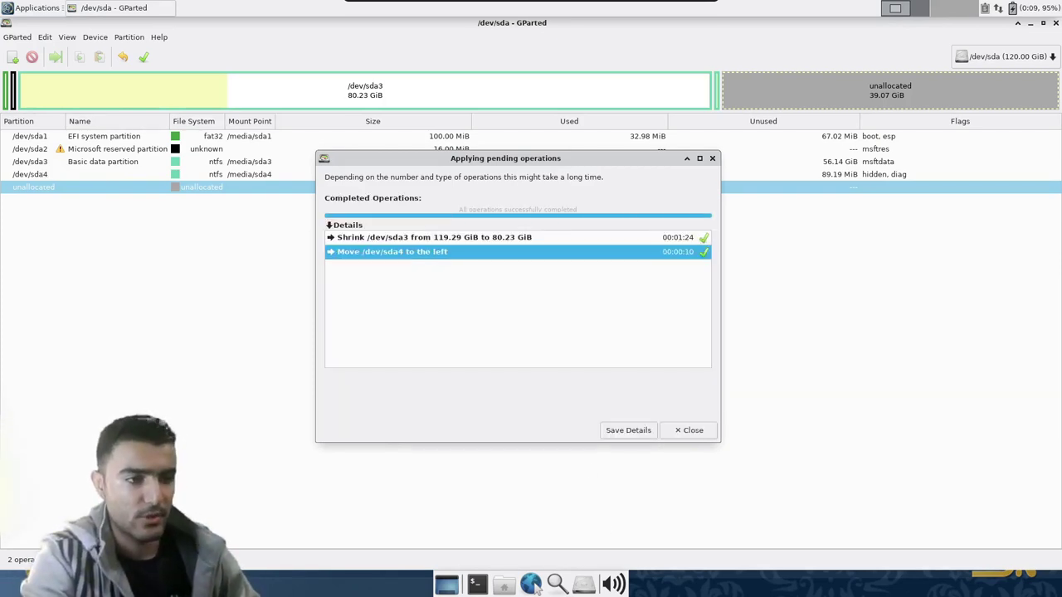
click(682, 430)
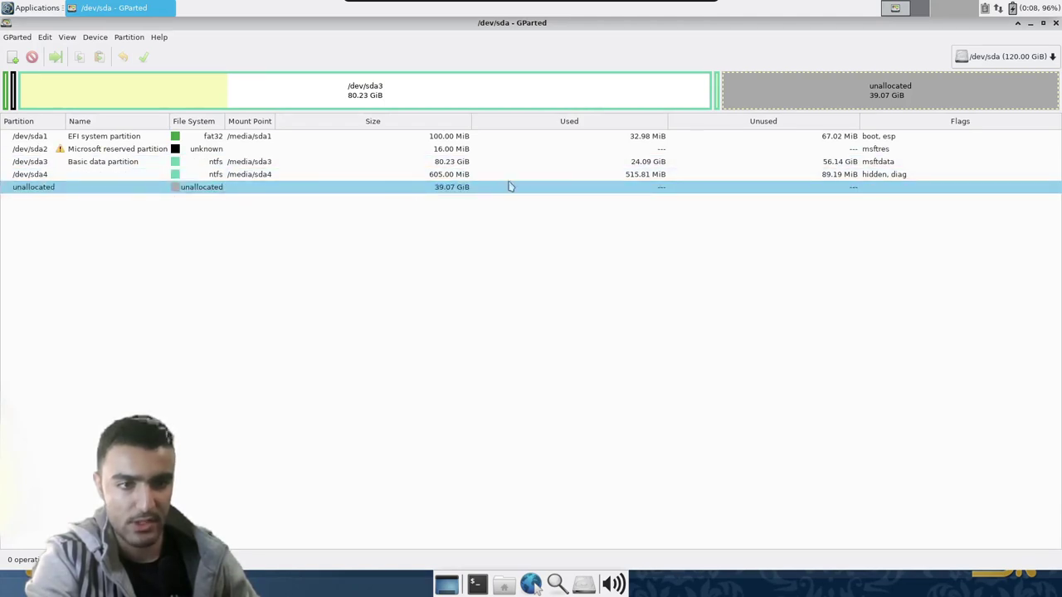
- Close GParted and turn off Parted Magic from the Applications menu's logout option
click(1055, 22)
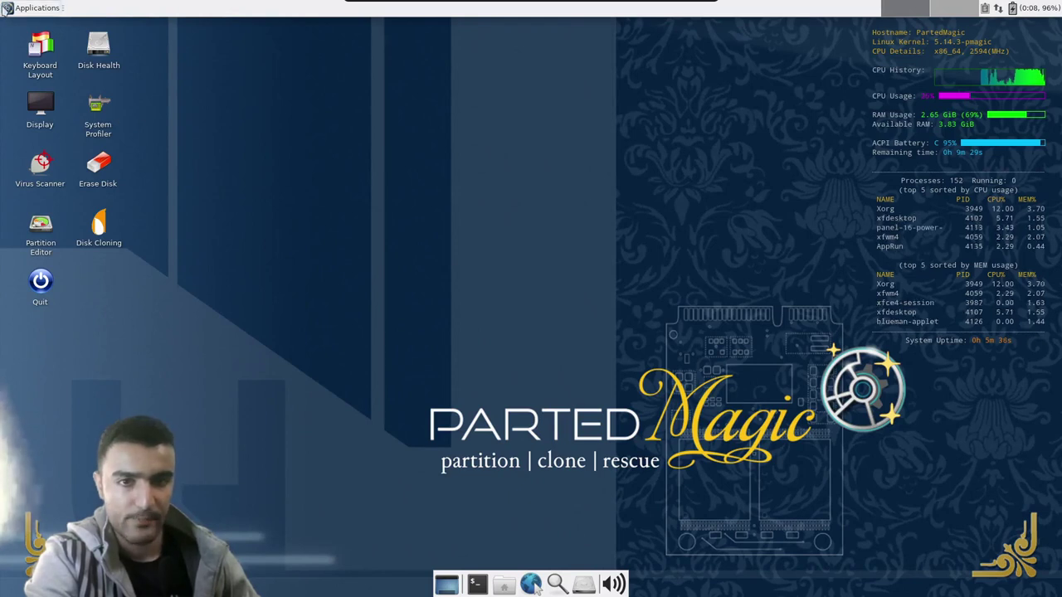
click(5, 10)
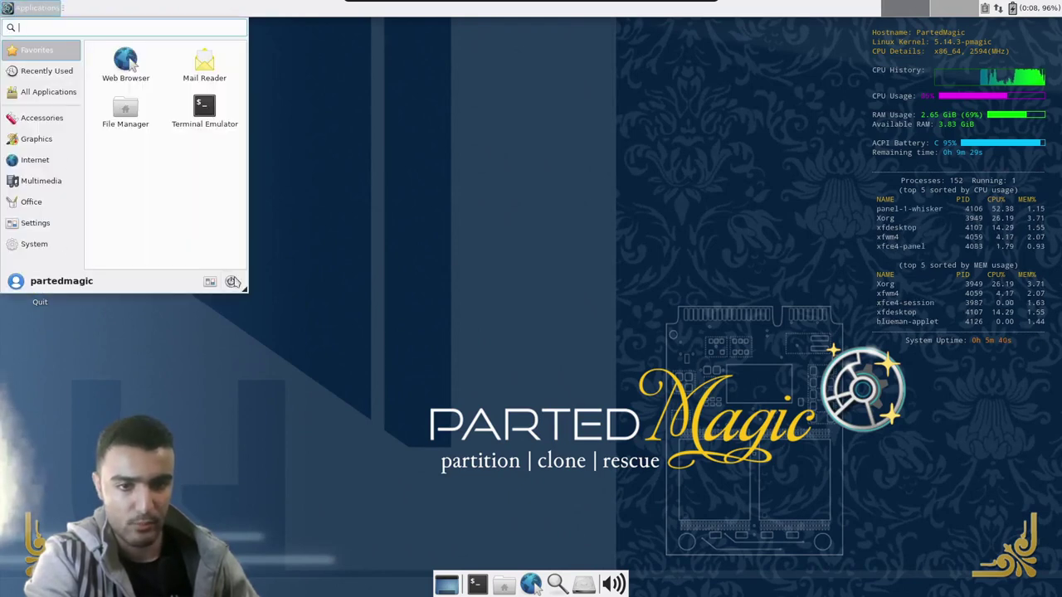
click(257, 245)
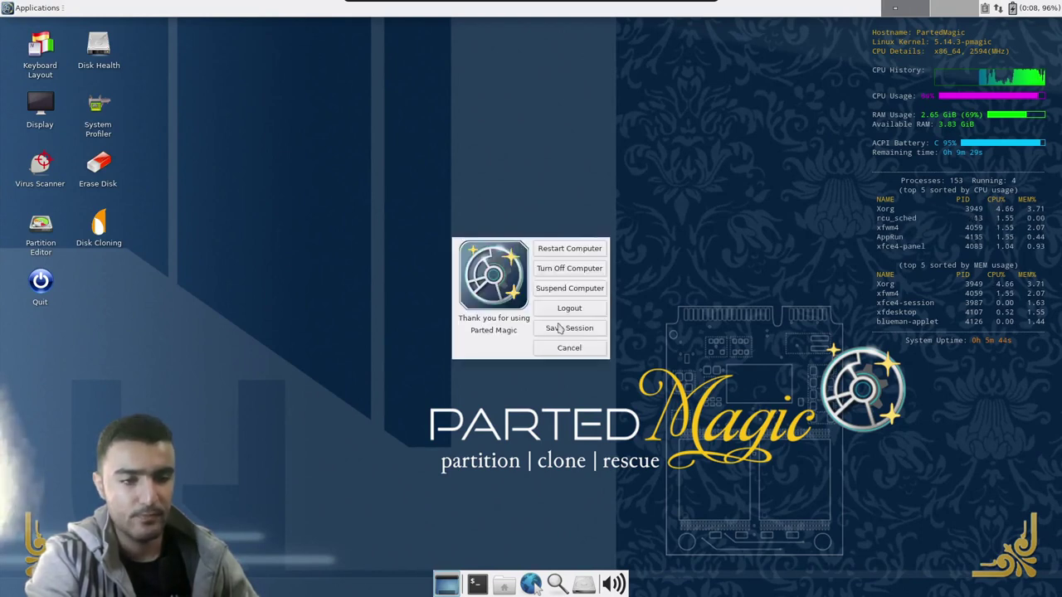
click(563, 271)
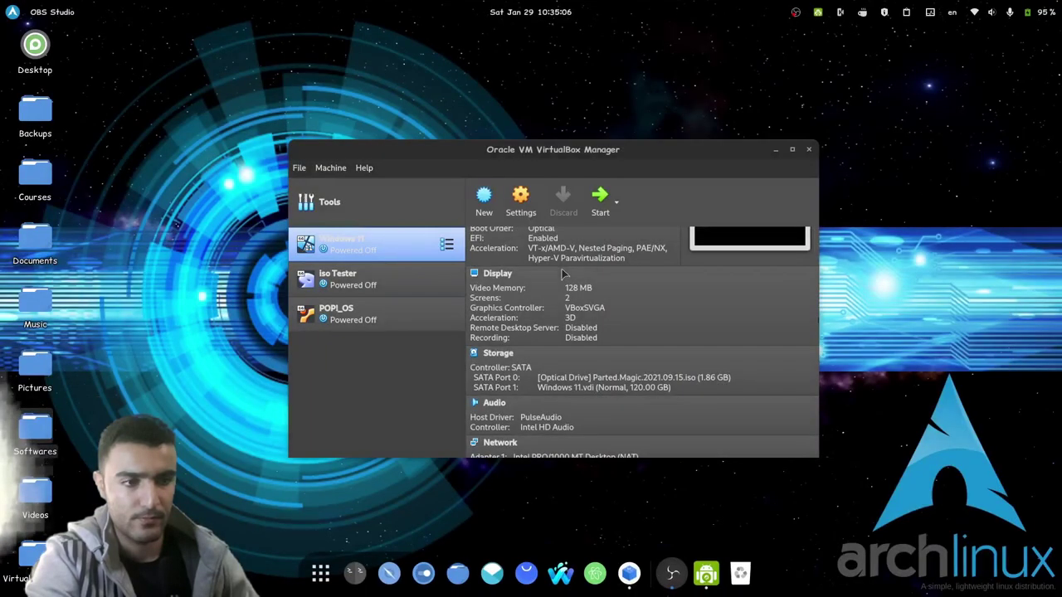
- Swap the Parted Magic disk for ubuntu-20.04.3-desktop-amd64.iso in the optical drive
click(624, 380)
click(668, 461)
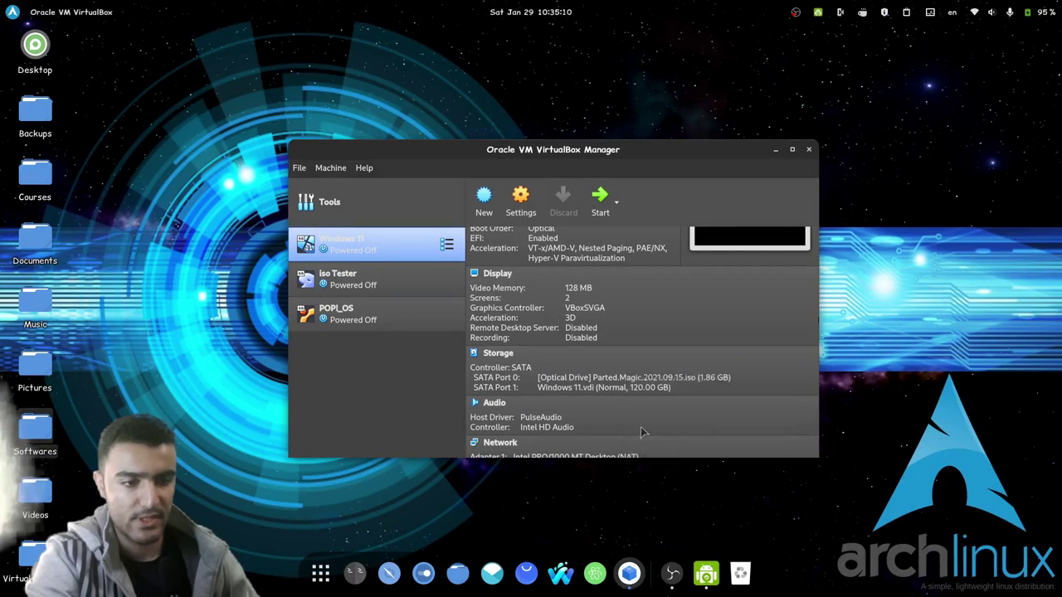
click(606, 383)
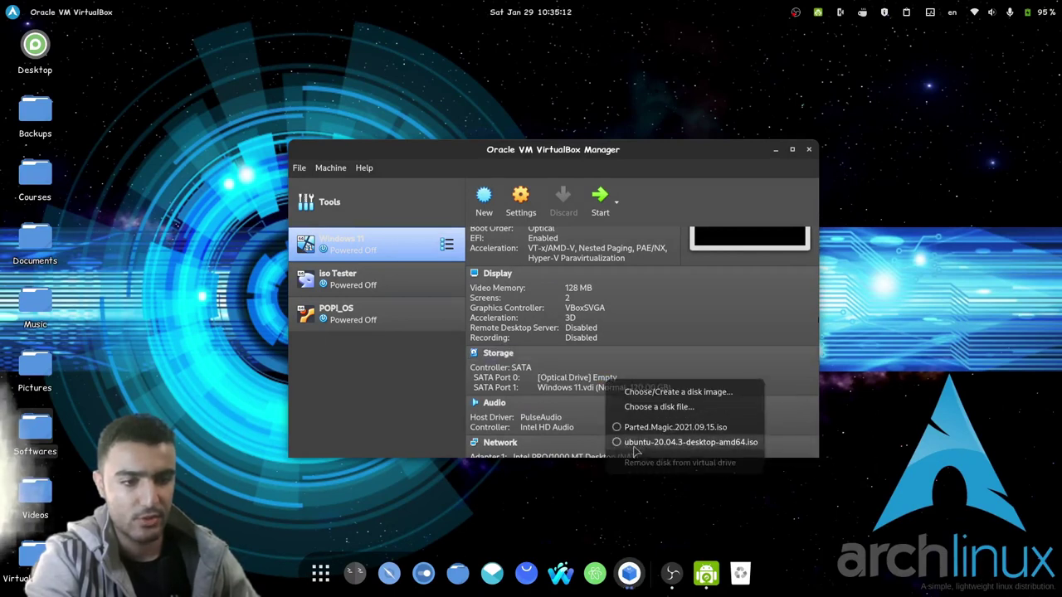
click(637, 452)
- Start the VM, boot from UEFI VBOX CD-ROM, and choose Ubuntu in GRUB
click(599, 207)
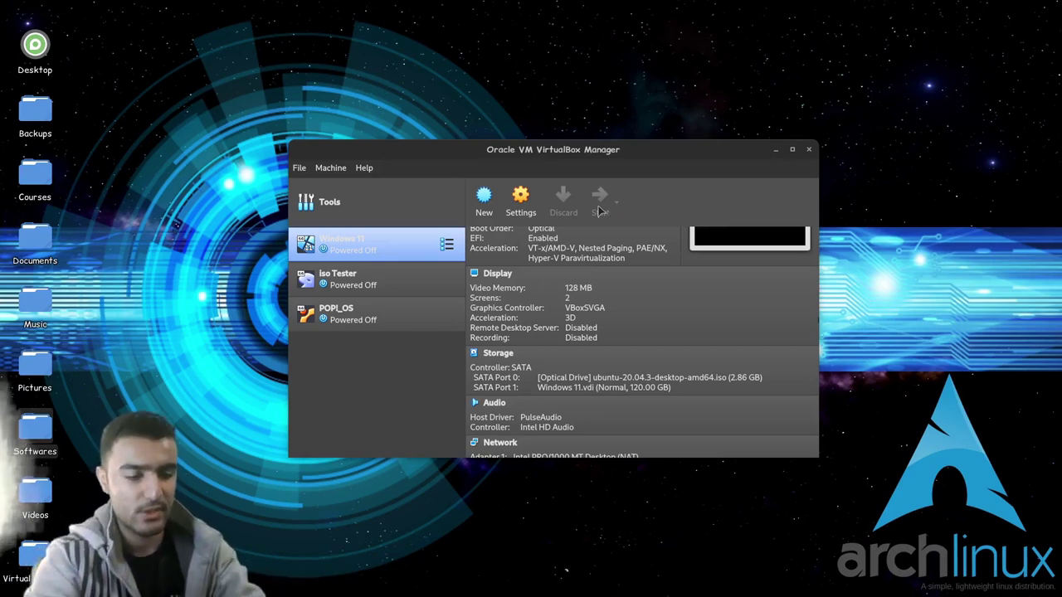
key(Return)
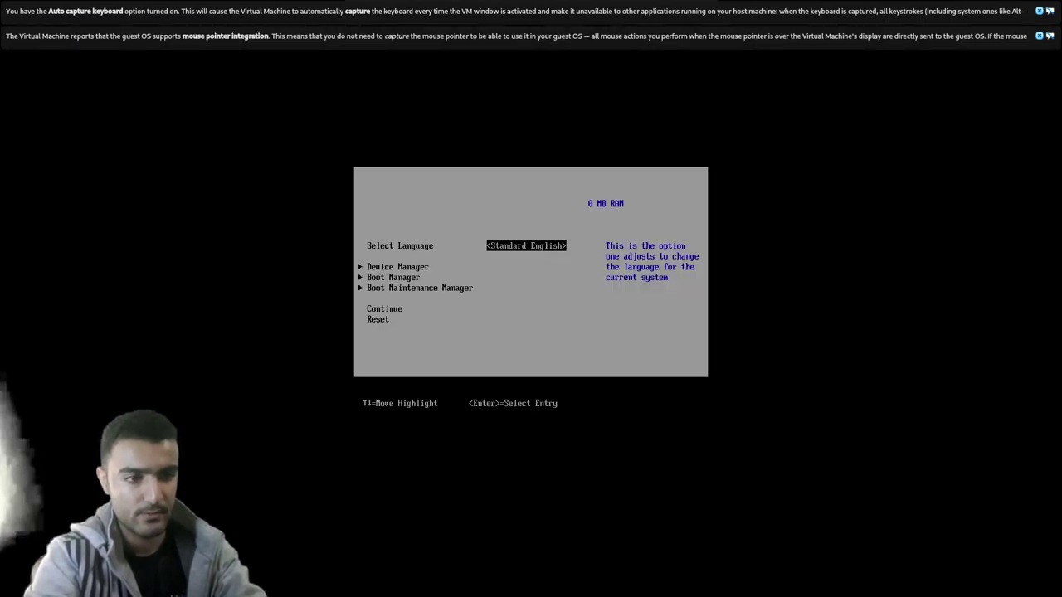
key(Down)
key(Down)
key(Return)
key(Down)
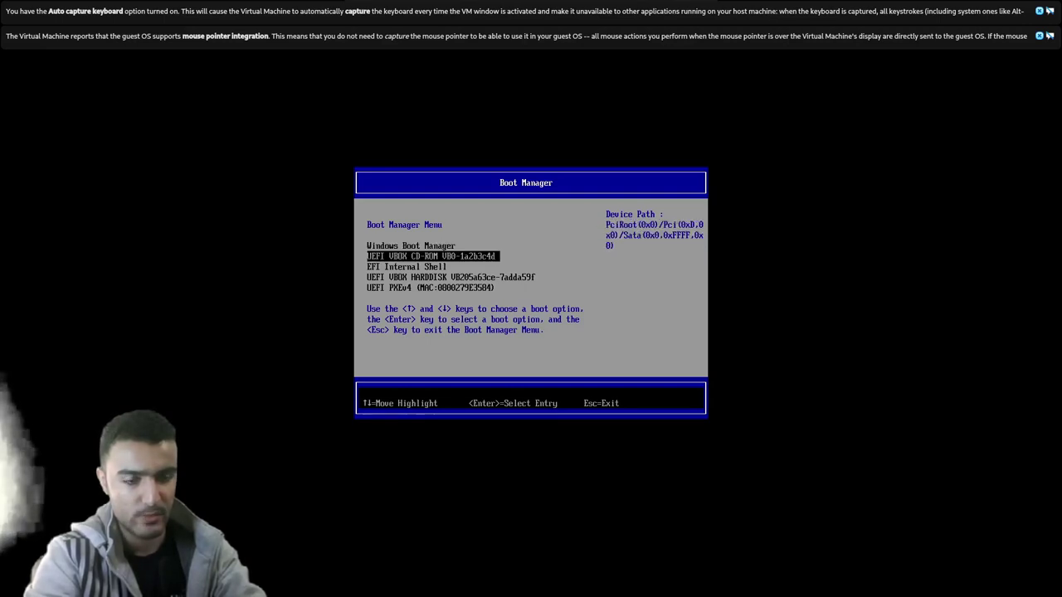
key(Return)
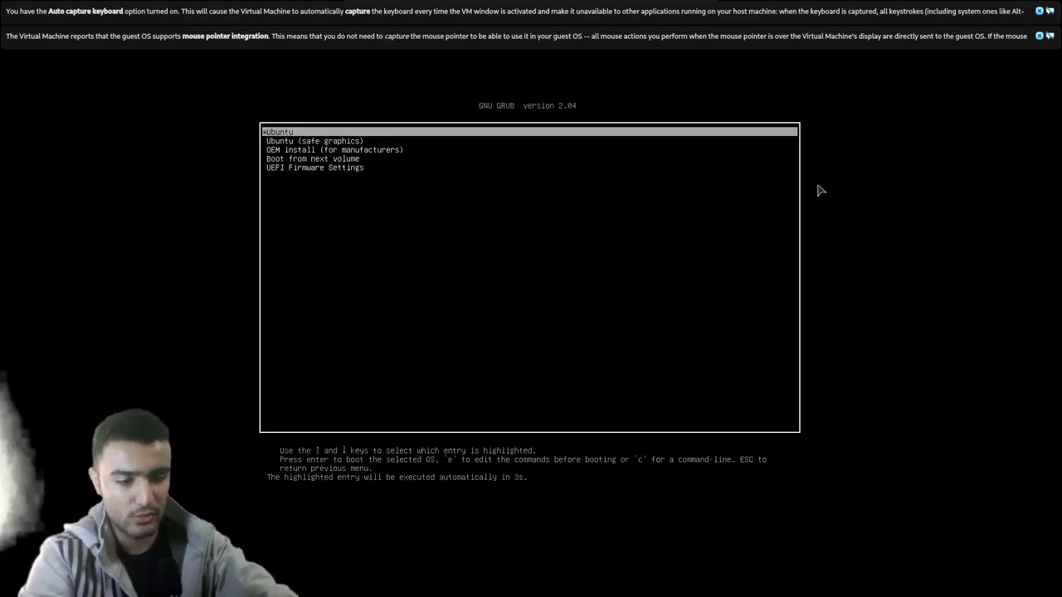
key(Return)
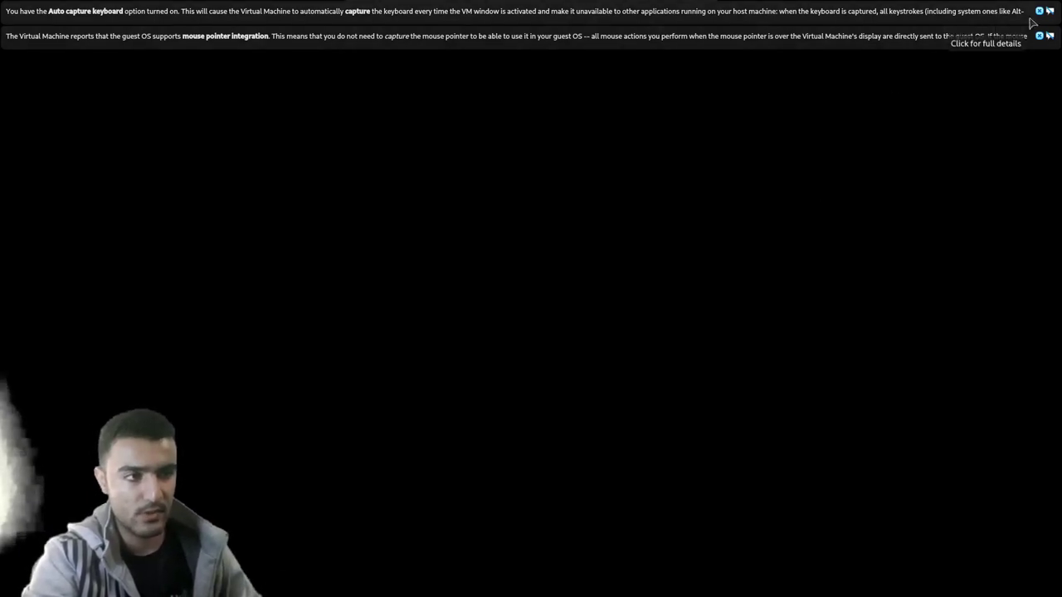
click(1039, 11)
click(1039, 12)
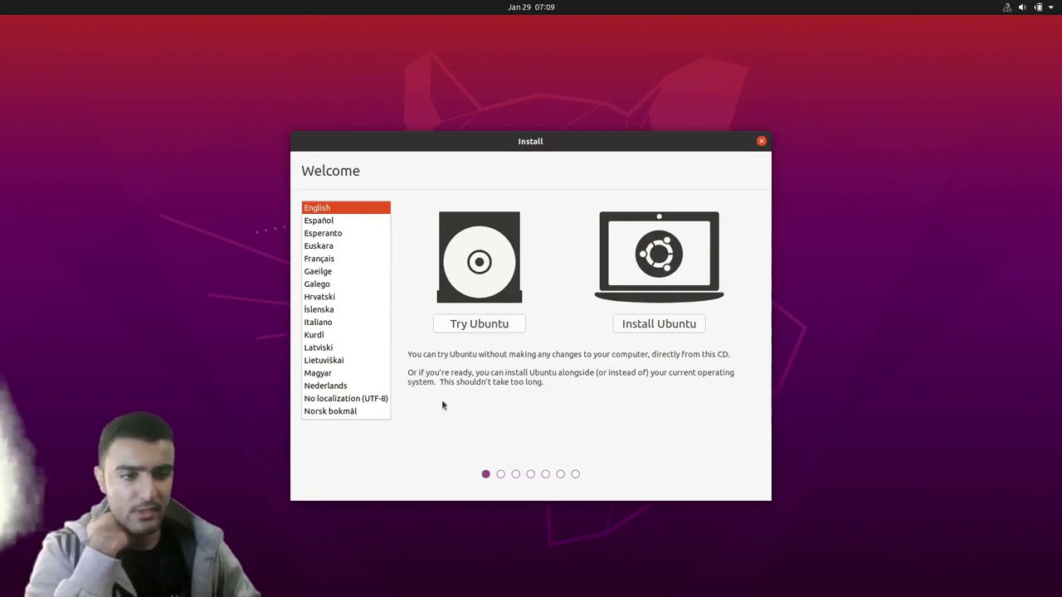
scroll(369, 375, down, 15)
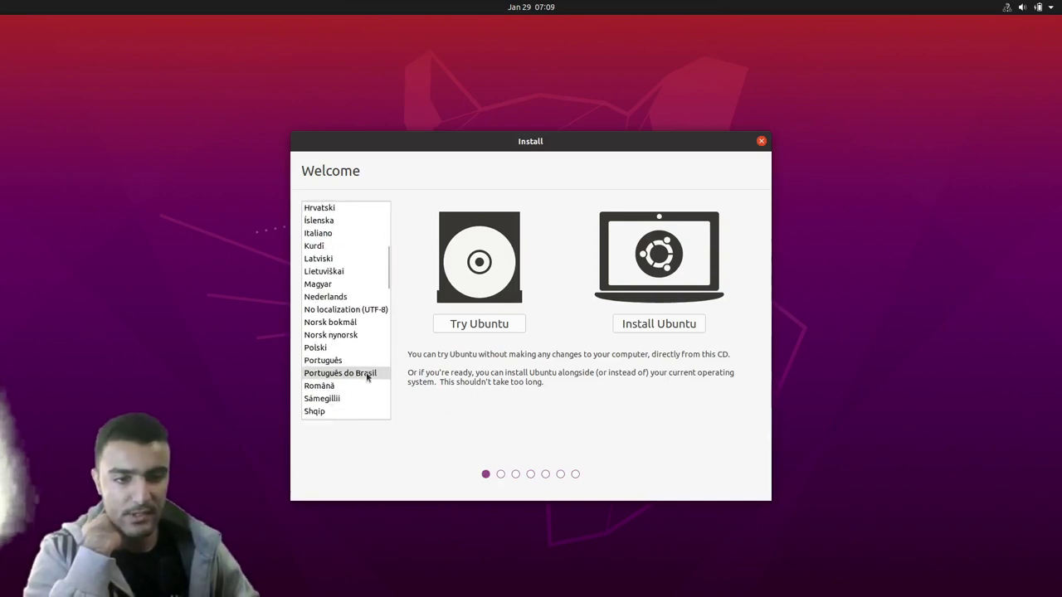
scroll(366, 377, down, 5)
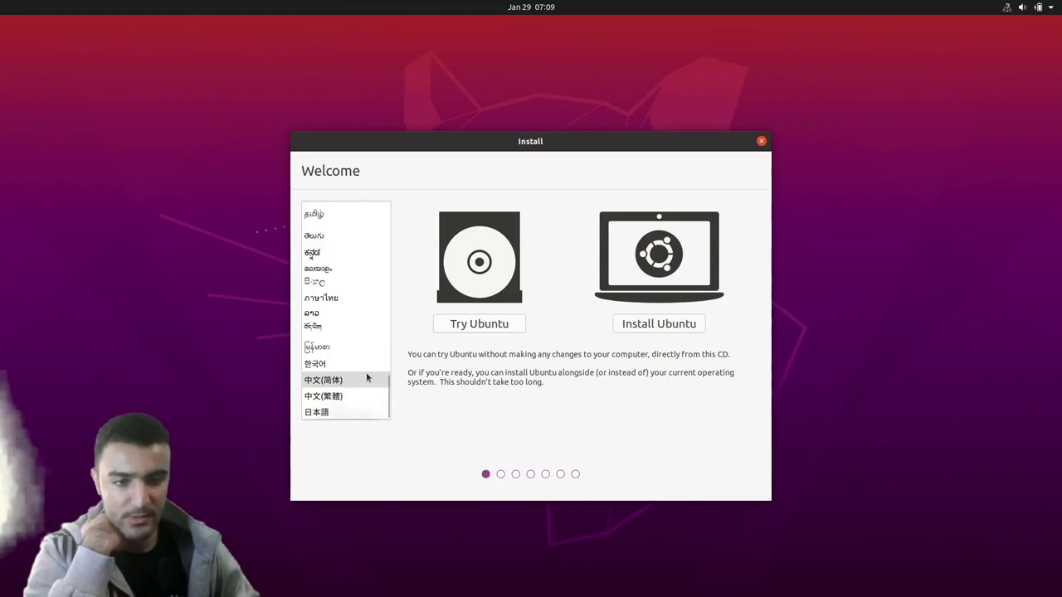
scroll(366, 378, up, 4)
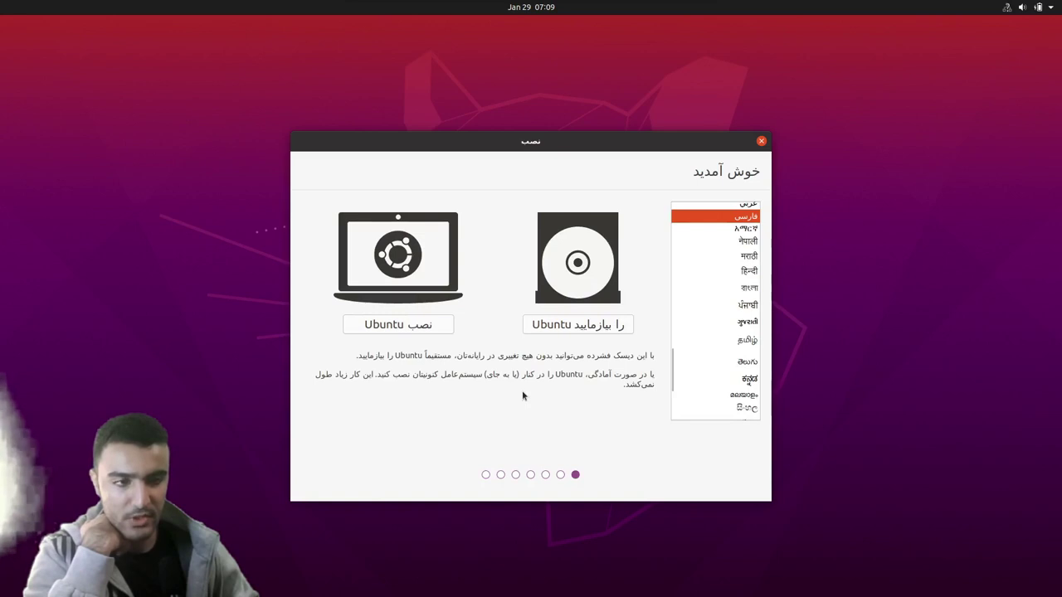
scroll(746, 339, up, 15)
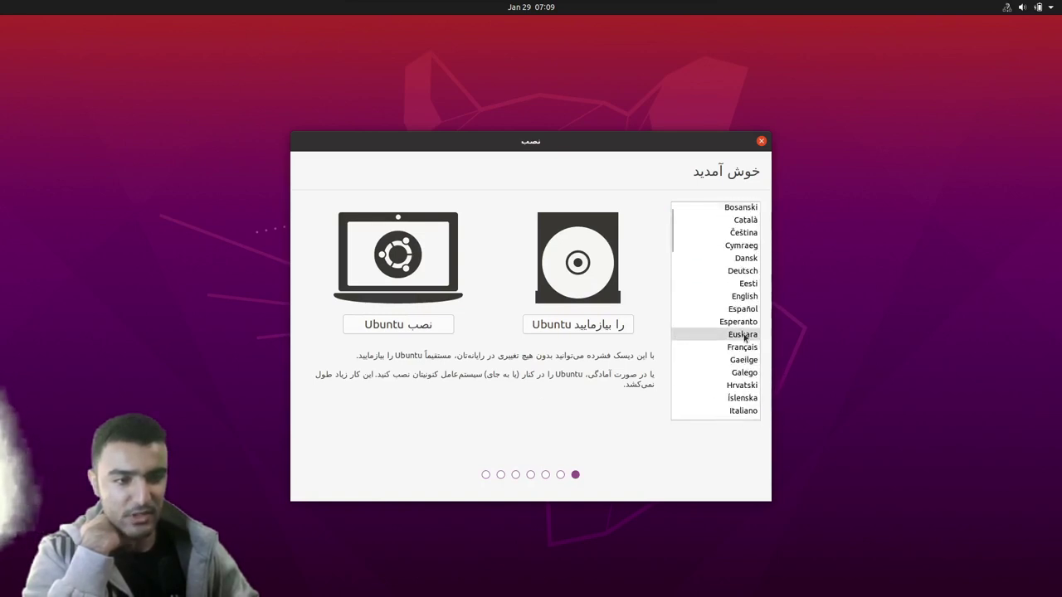
scroll(743, 365, down, 2)
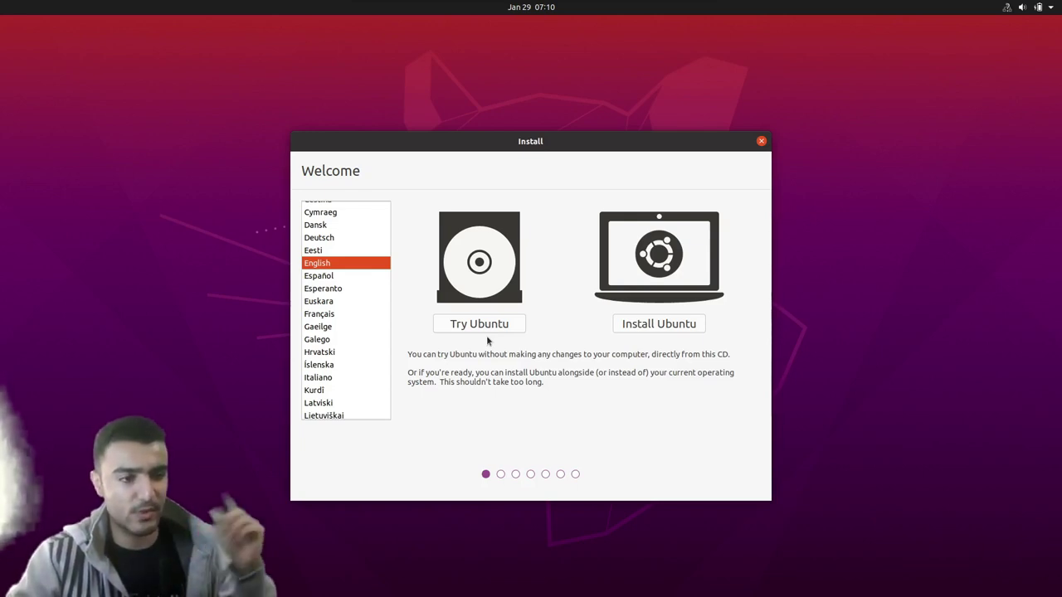
- Proceed from the installer's Welcome screen to the Keyboard layout step with English (US)
click(653, 325)
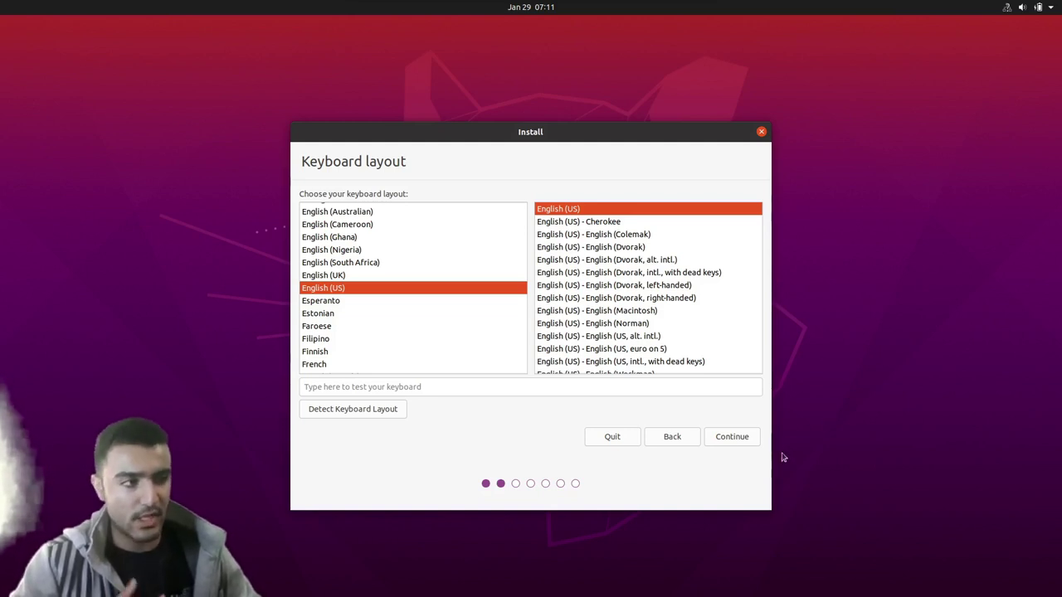
- Accept the English (US) keyboard layout and continue to the software options
click(734, 438)
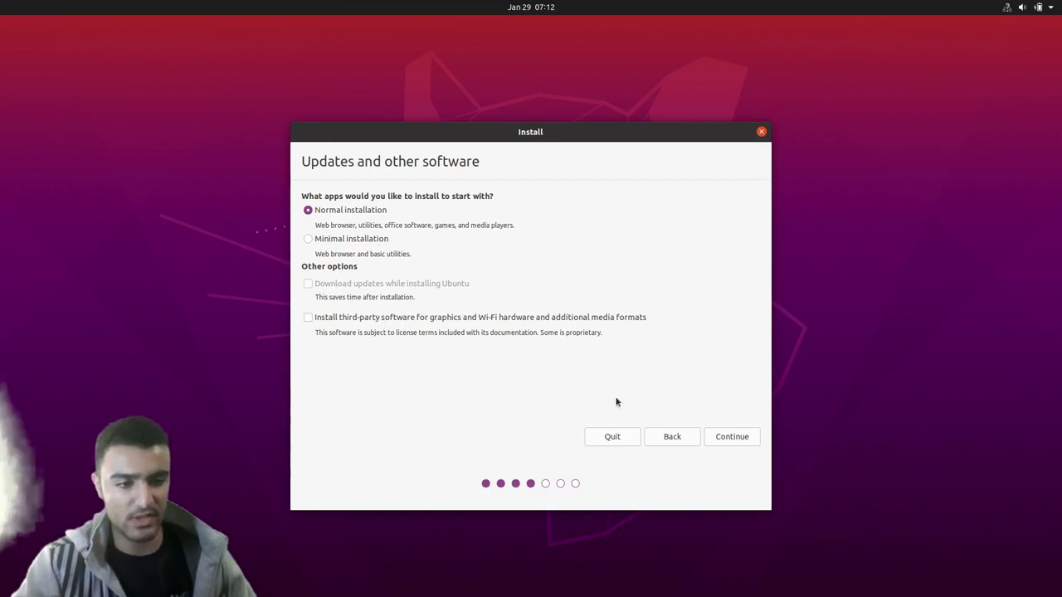
- Keep Normal installation, choose 'Something else' as the installation type, and open the partition table
click(720, 437)
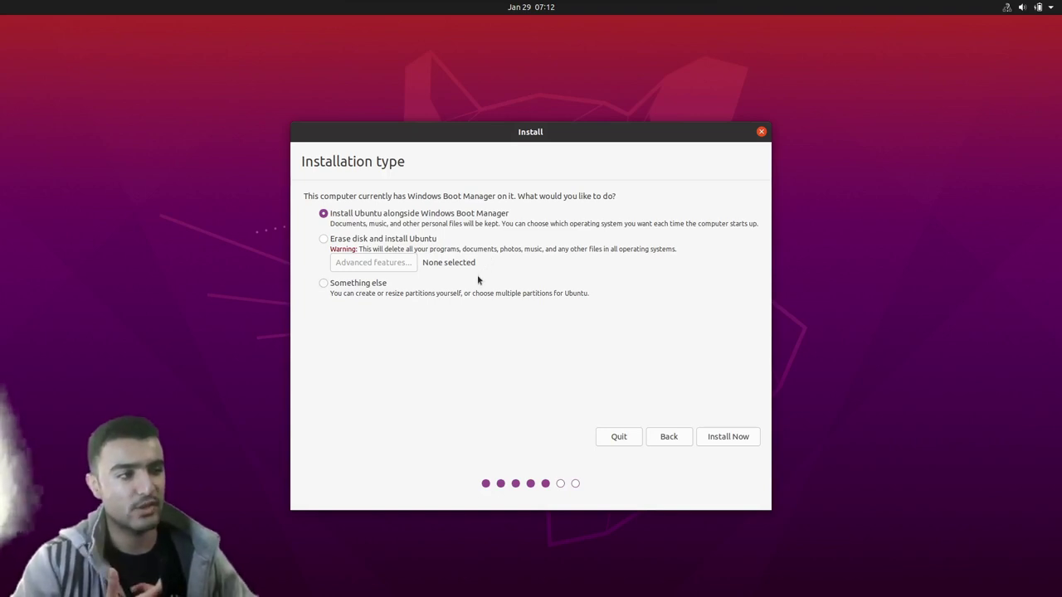
click(362, 242)
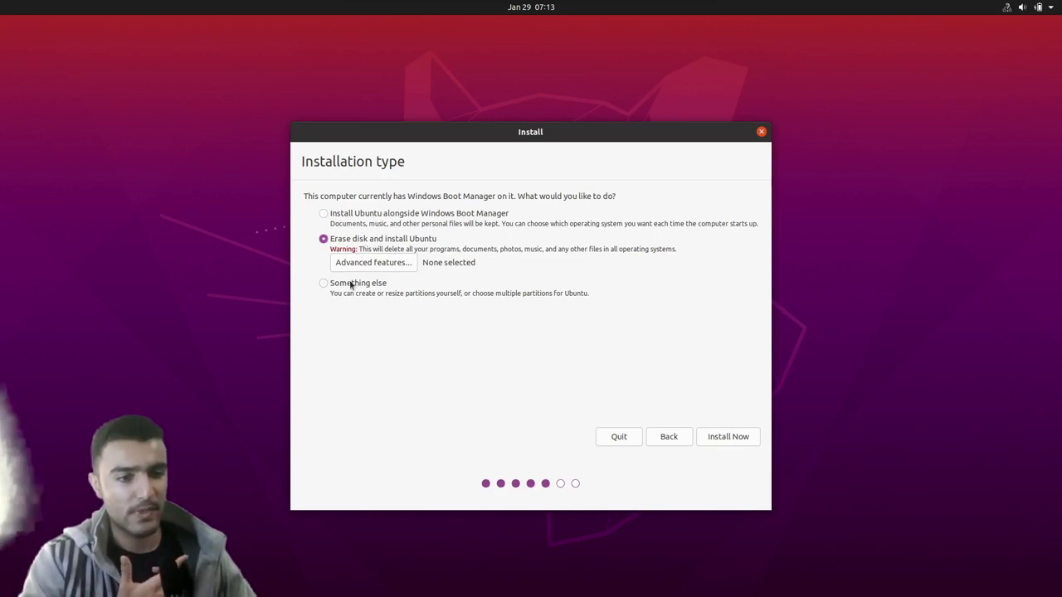
click(352, 284)
click(721, 438)
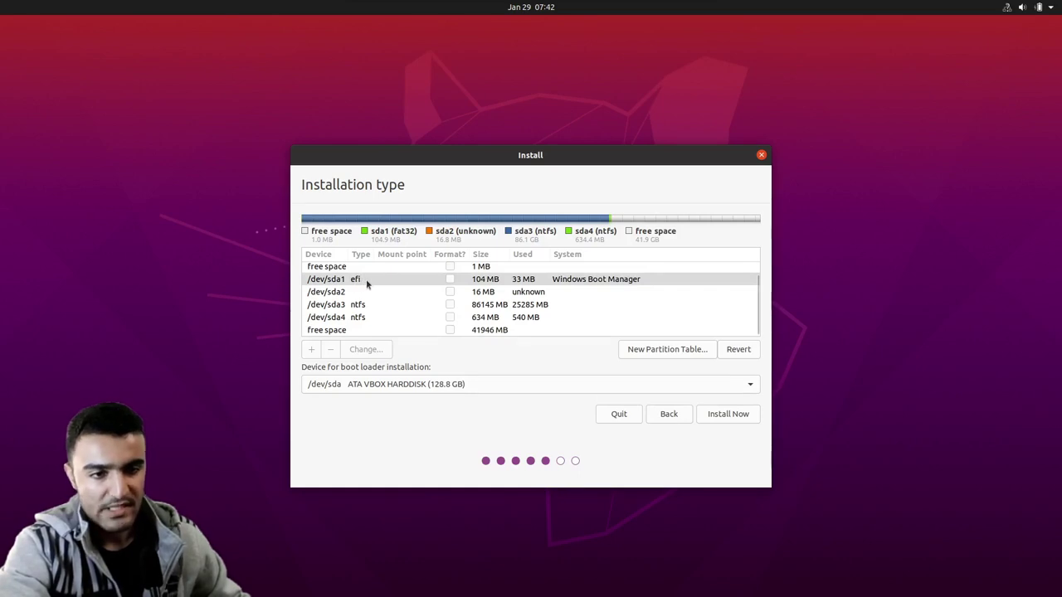
- Set the boot loader device to /dev/sda1 Windows Boot Manager and select the 41946 MB free space
click(462, 385)
click(357, 401)
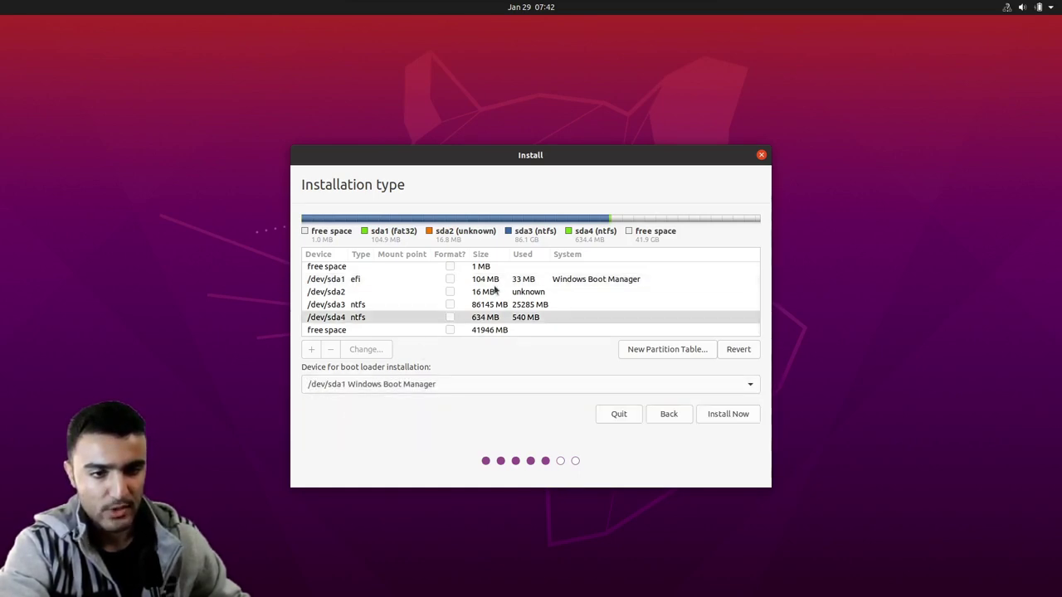
click(486, 330)
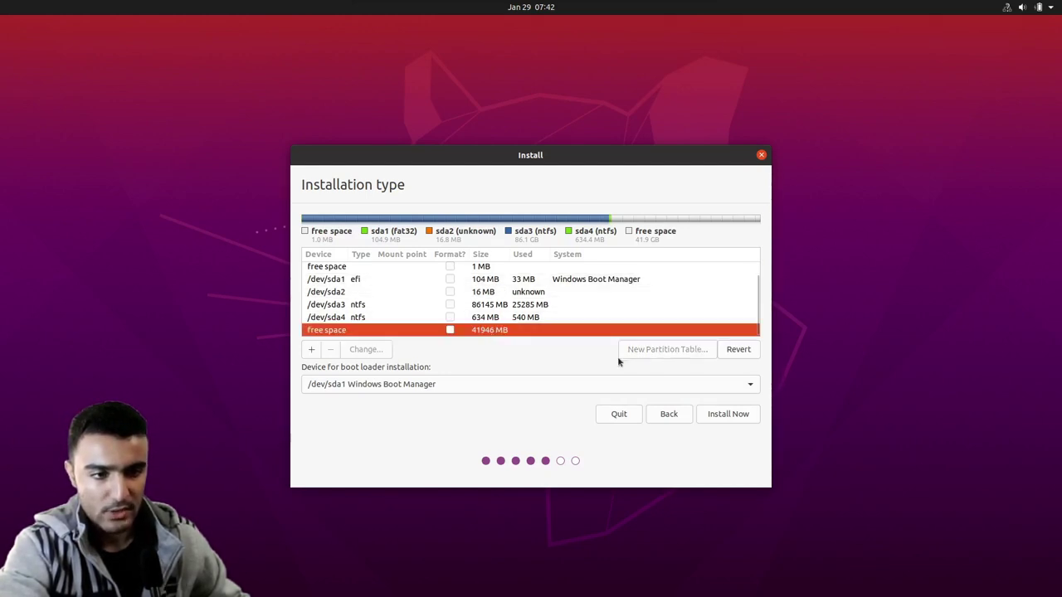
- Create a 33756 MB logical Ext4 partition mounted at / in the free space
click(312, 351)
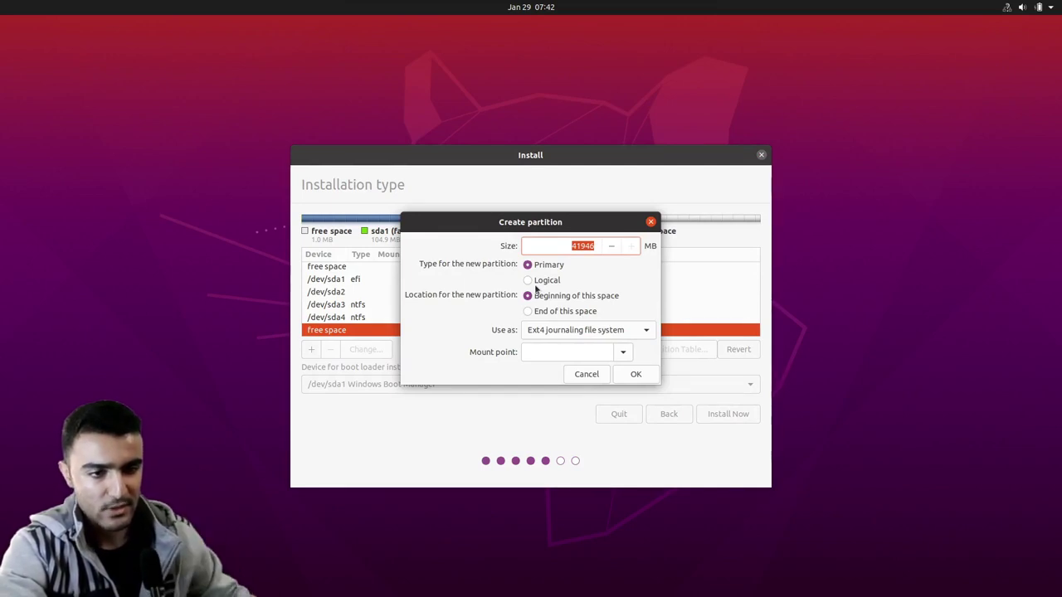
click(529, 281)
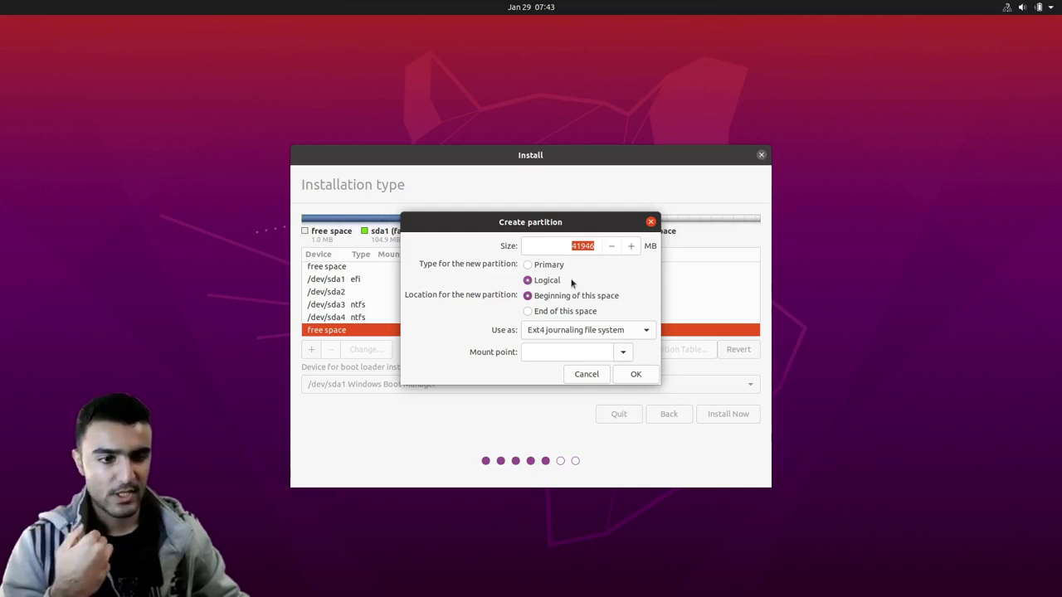
click(537, 245)
text(3)
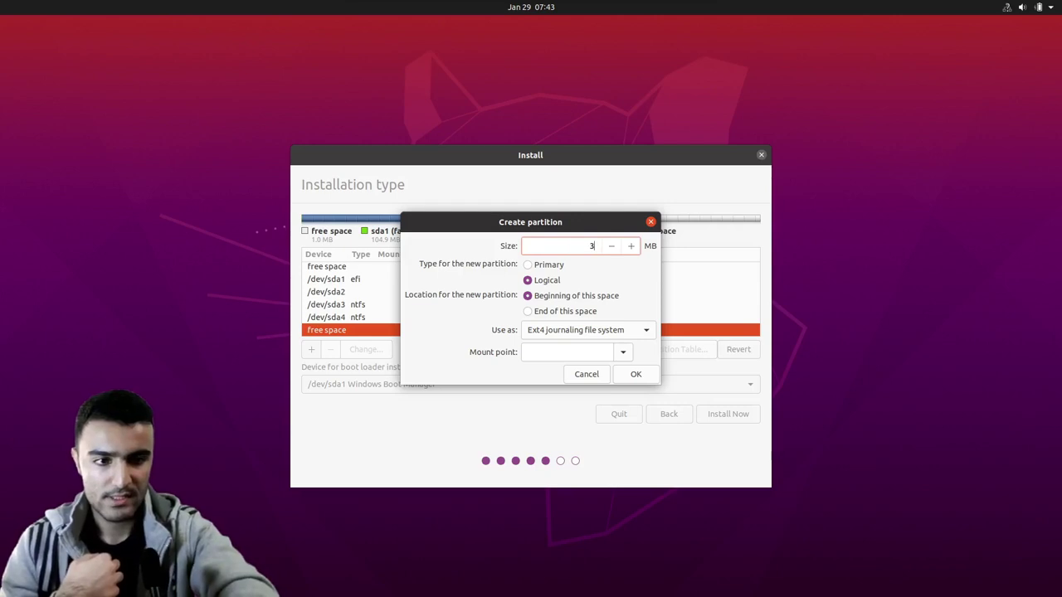
text(3756)
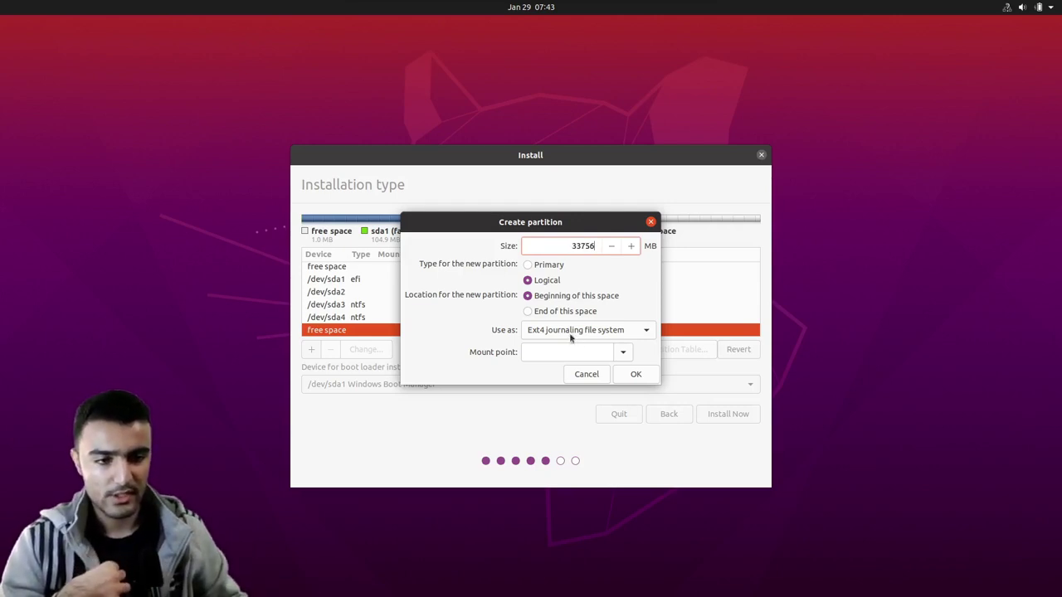
click(623, 352)
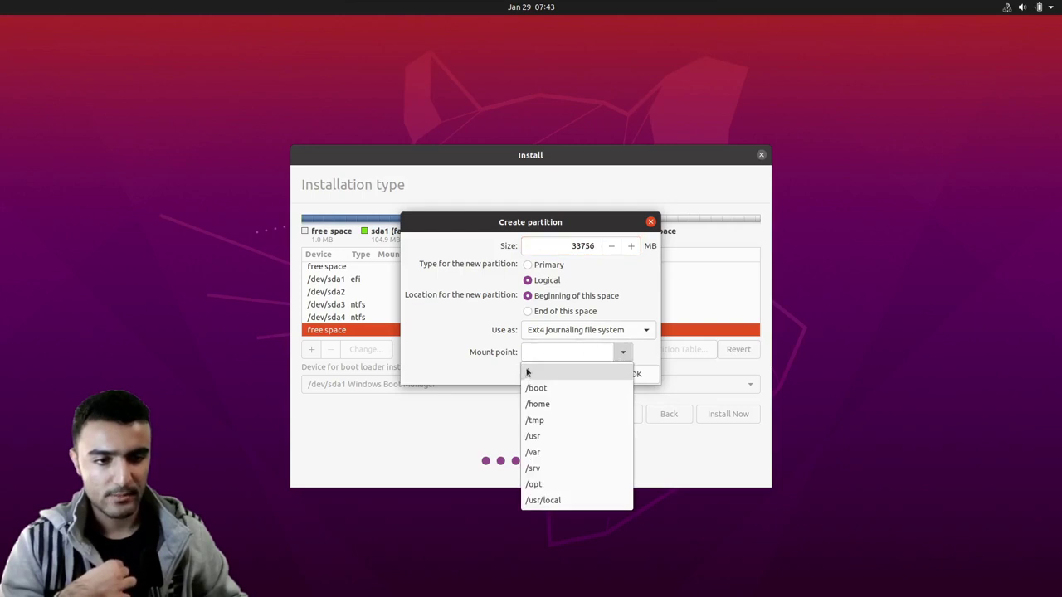
click(527, 375)
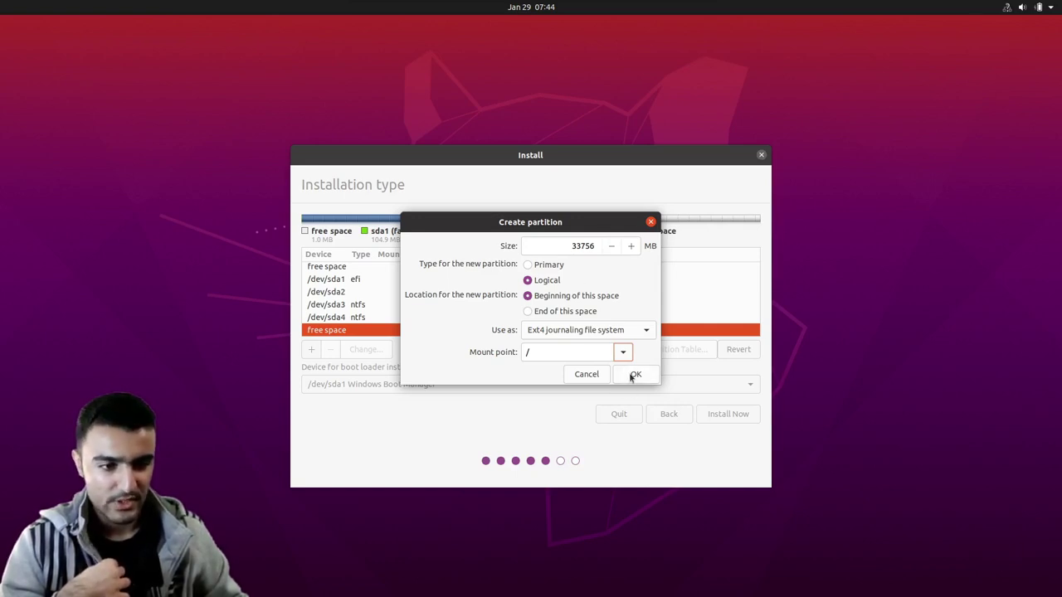
click(634, 375)
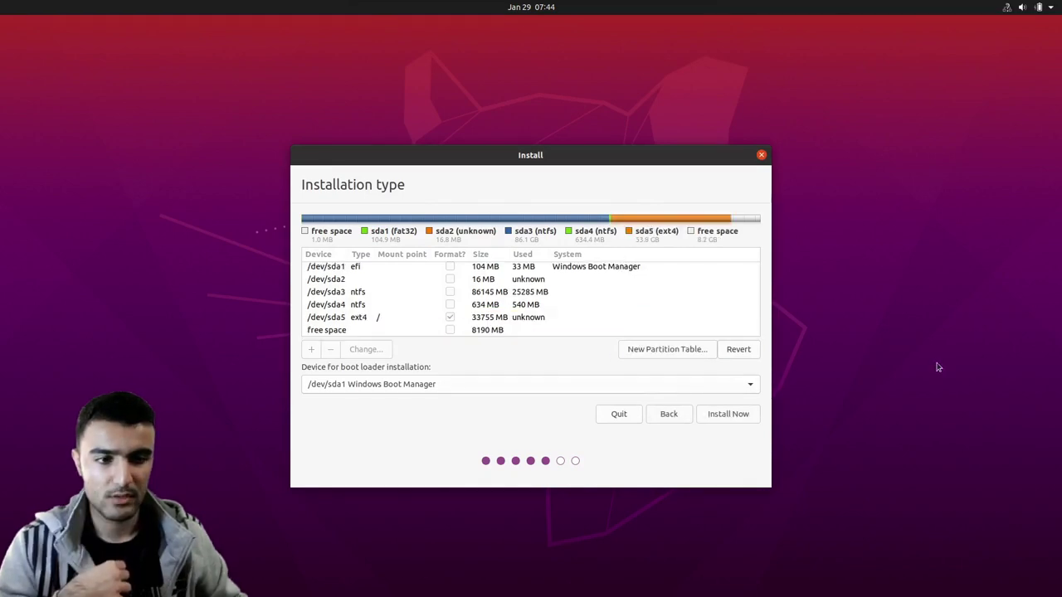
- Mark /dev/sda5 for formatting and start a new partition in the remaining 8190 MB
click(448, 319)
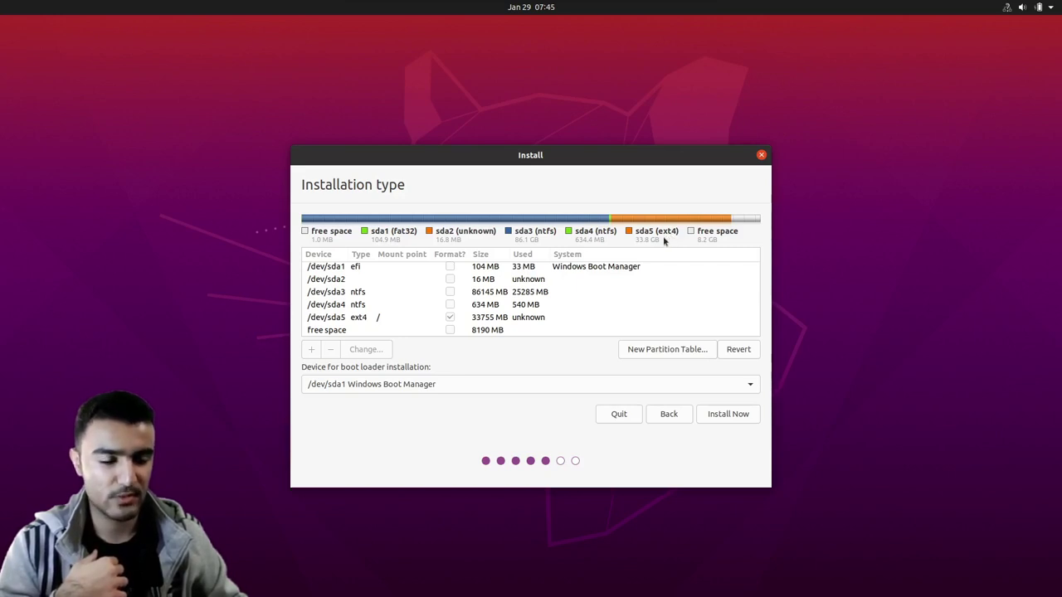
click(360, 331)
click(312, 350)
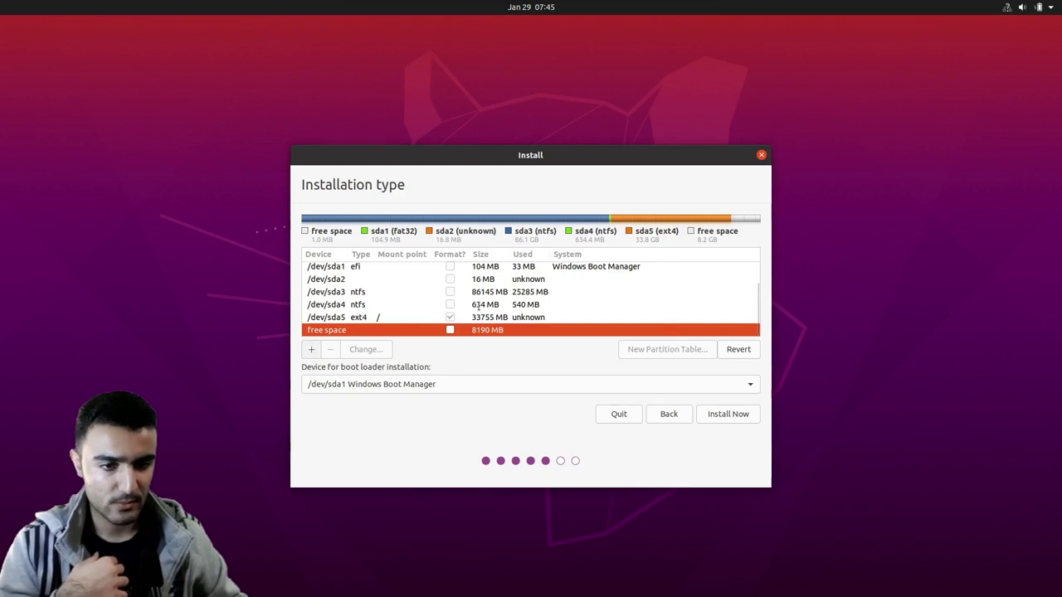
- Make the remaining 8190 MB a logical partition used as swap area
click(641, 331)
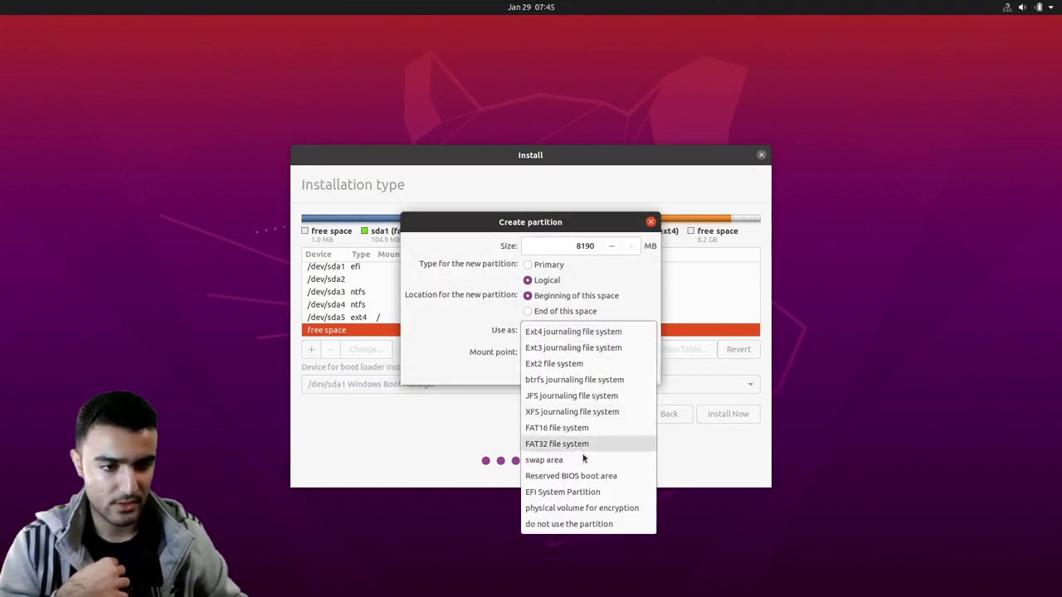
click(621, 460)
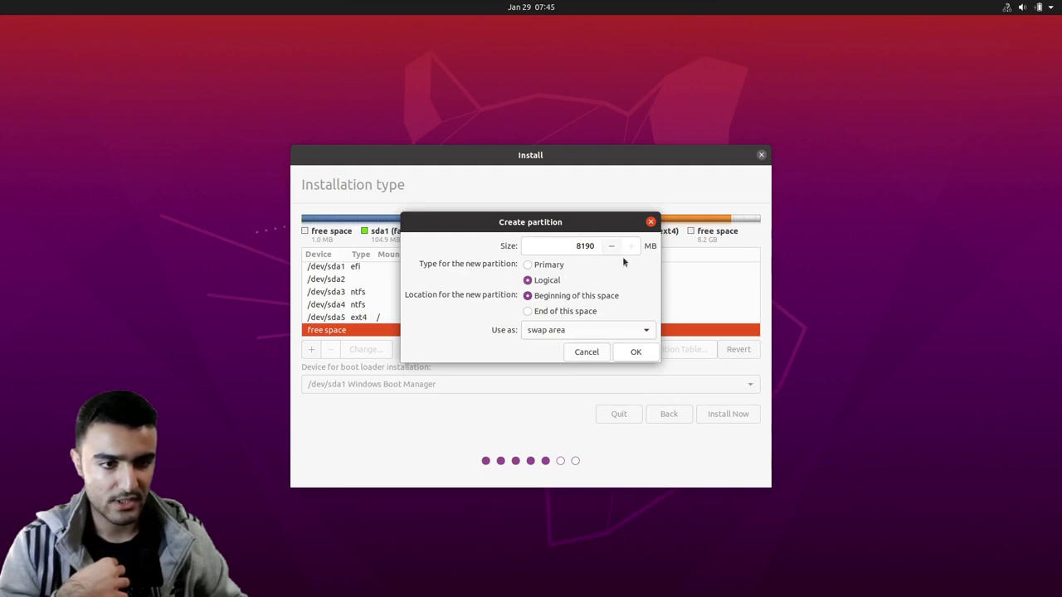
click(636, 352)
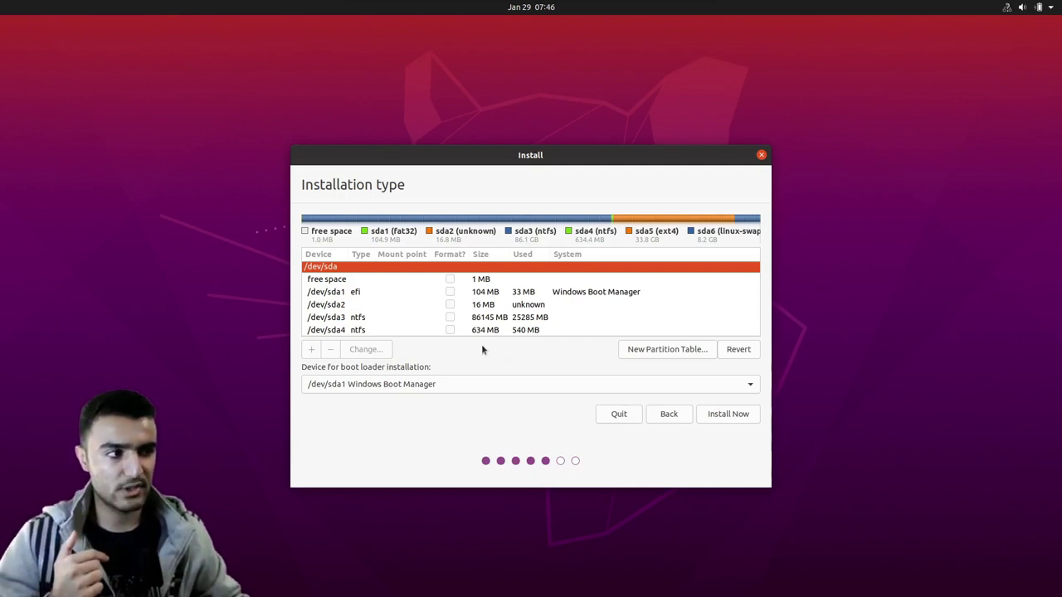
- Review the partition list and start the installation with Install Now
scroll(494, 324, down, 2)
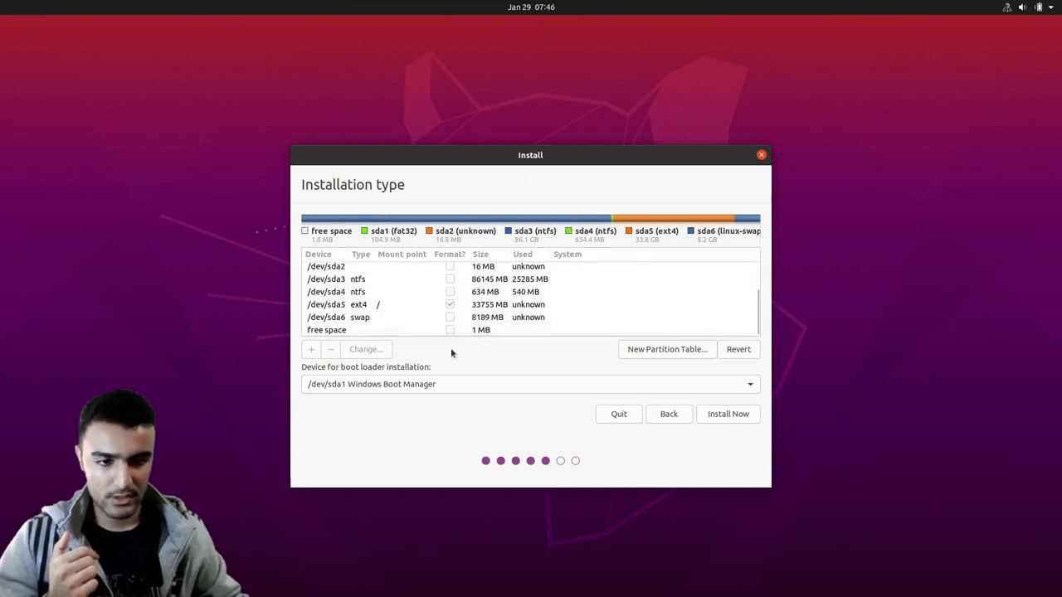
scroll(400, 335, up, 3)
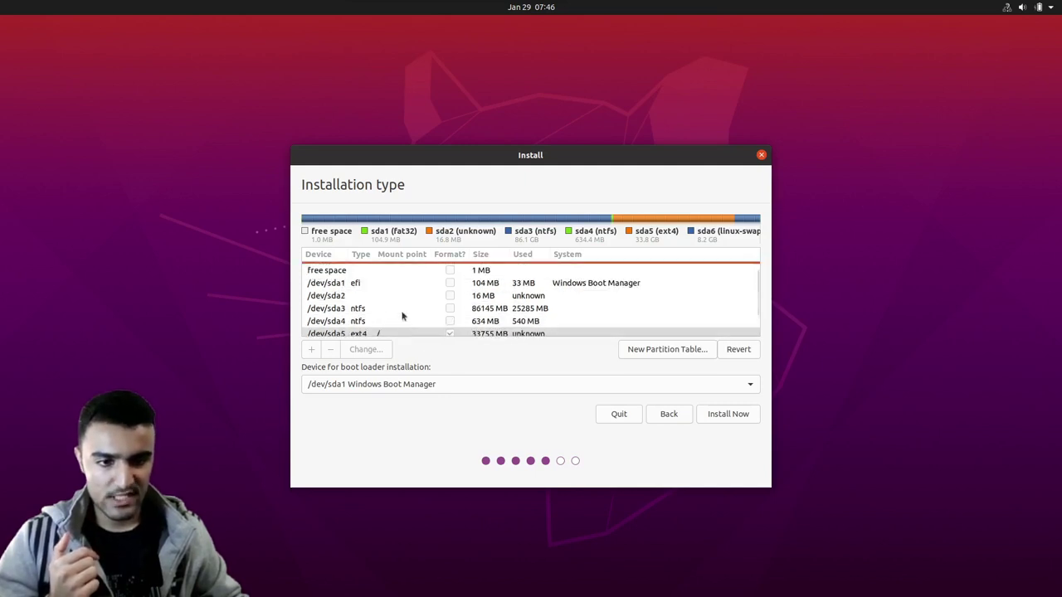
scroll(401, 284, down, 3)
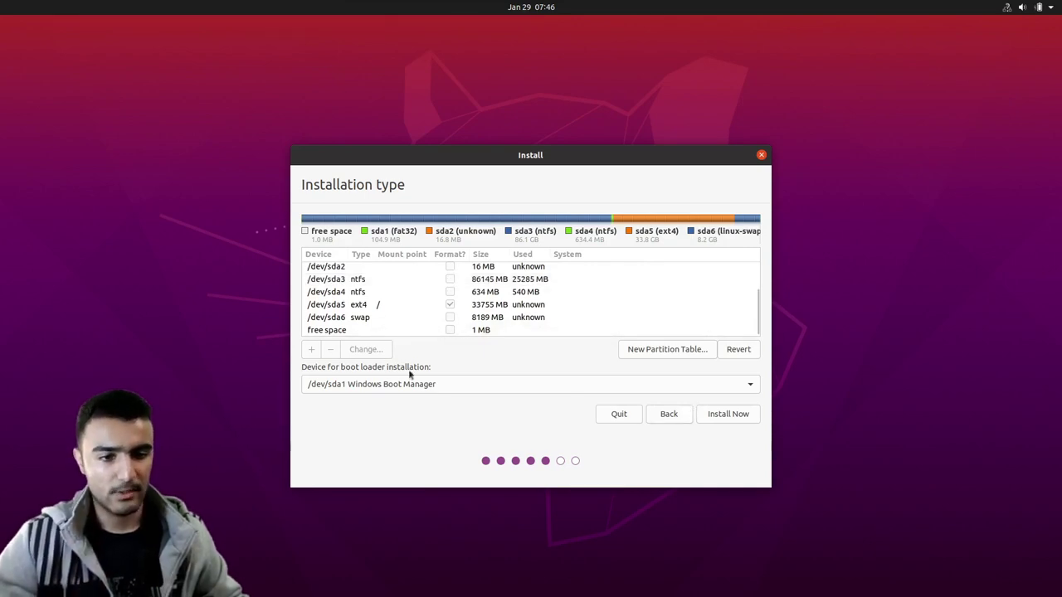
click(728, 416)
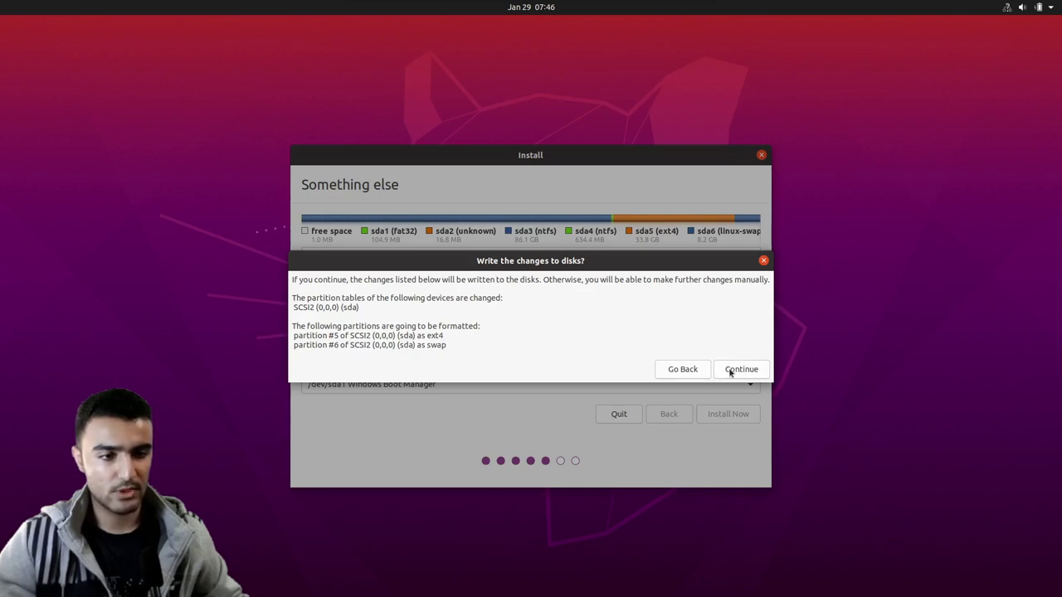
- Confirm writing the partitions to disk, set the time zone to Tehran, and continue
click(730, 371)
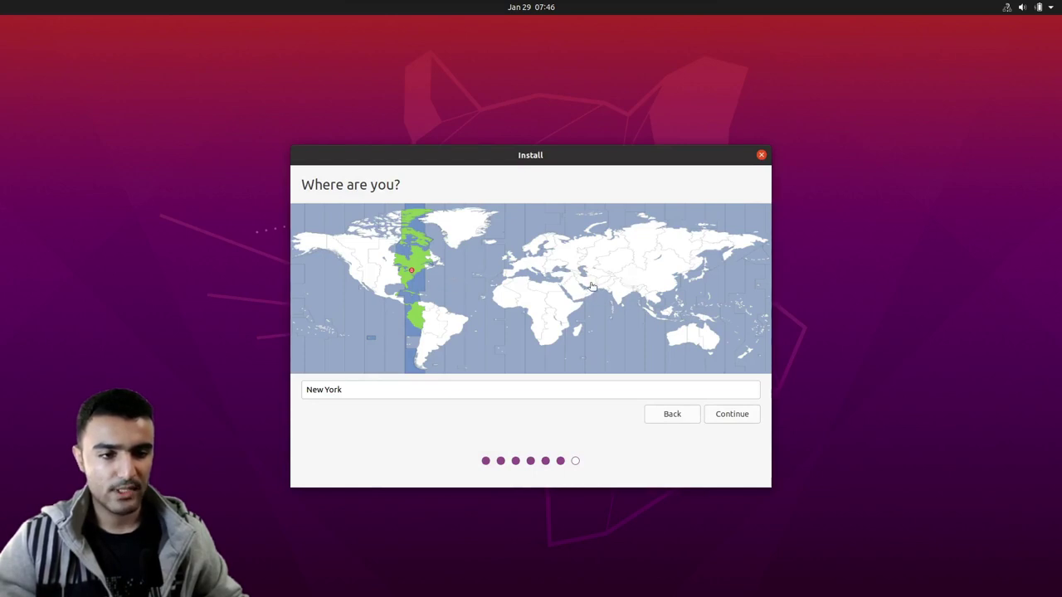
click(587, 285)
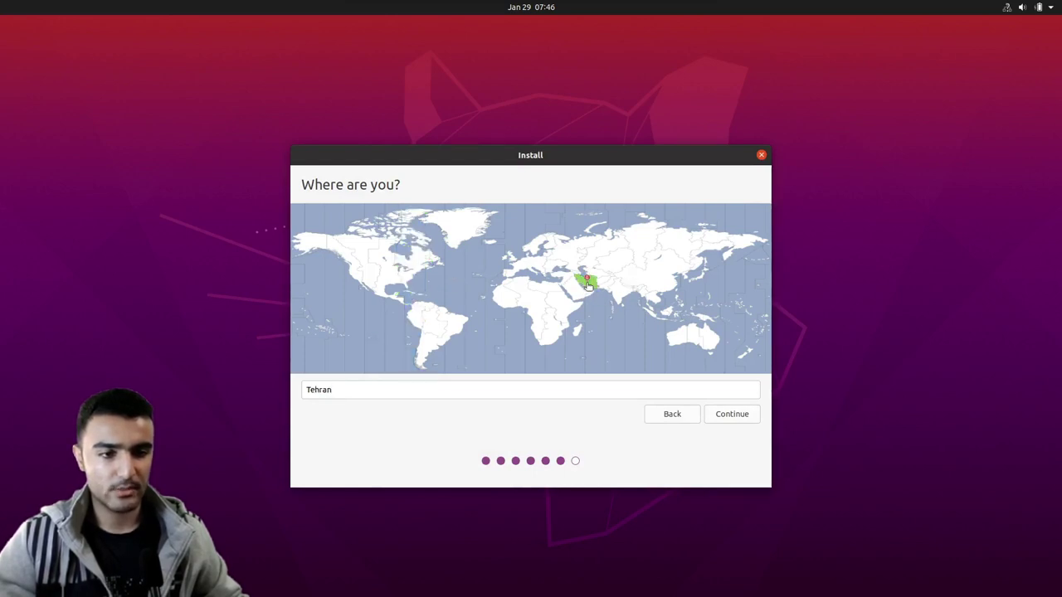
click(744, 419)
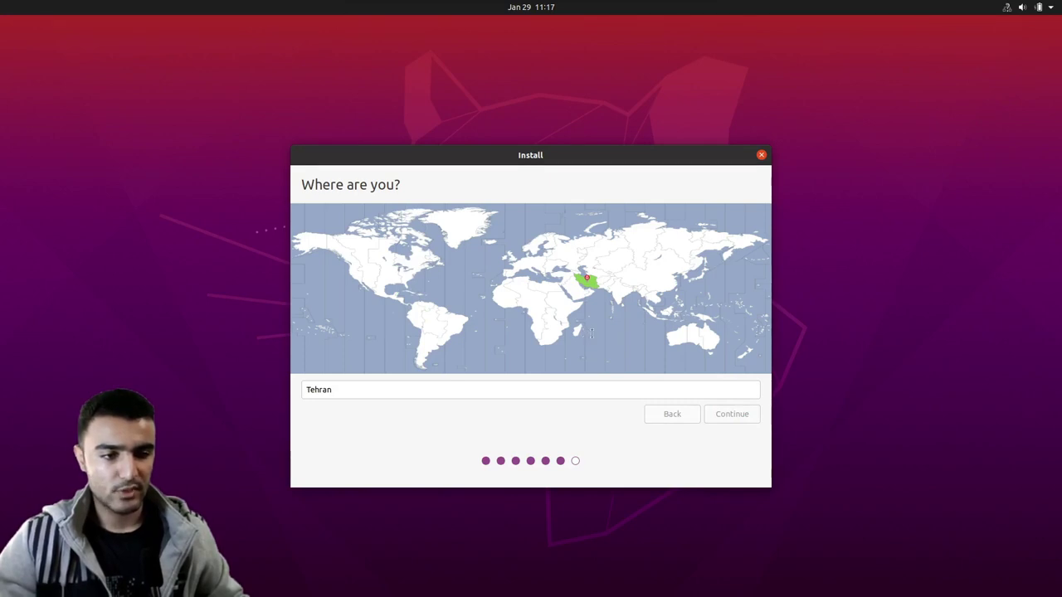
key(Return)
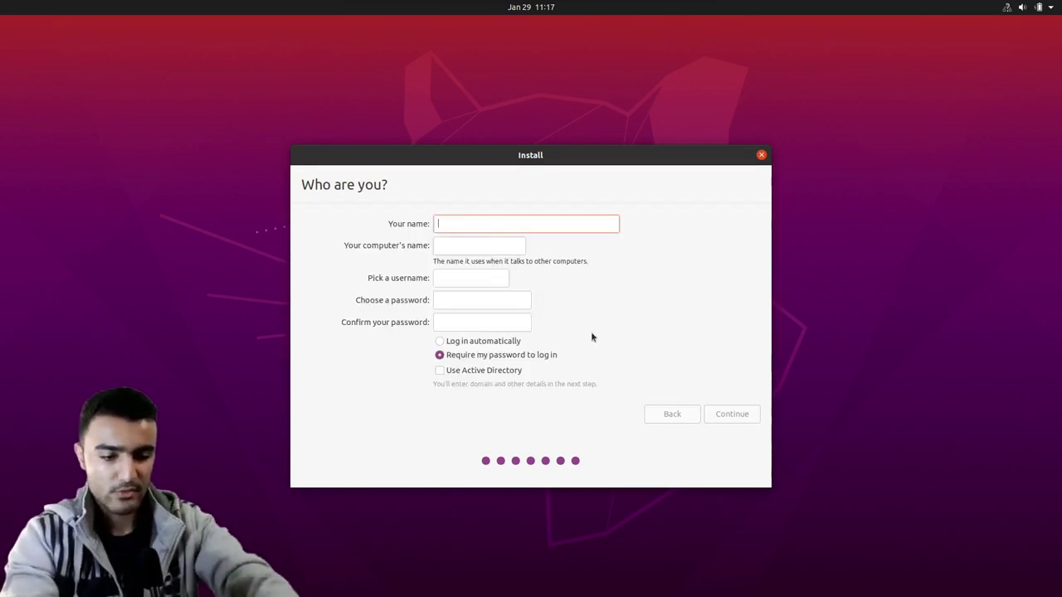
- Enter 'Test' as the user's name and shorten the suggested computer name
text(Test)
key(Tab)
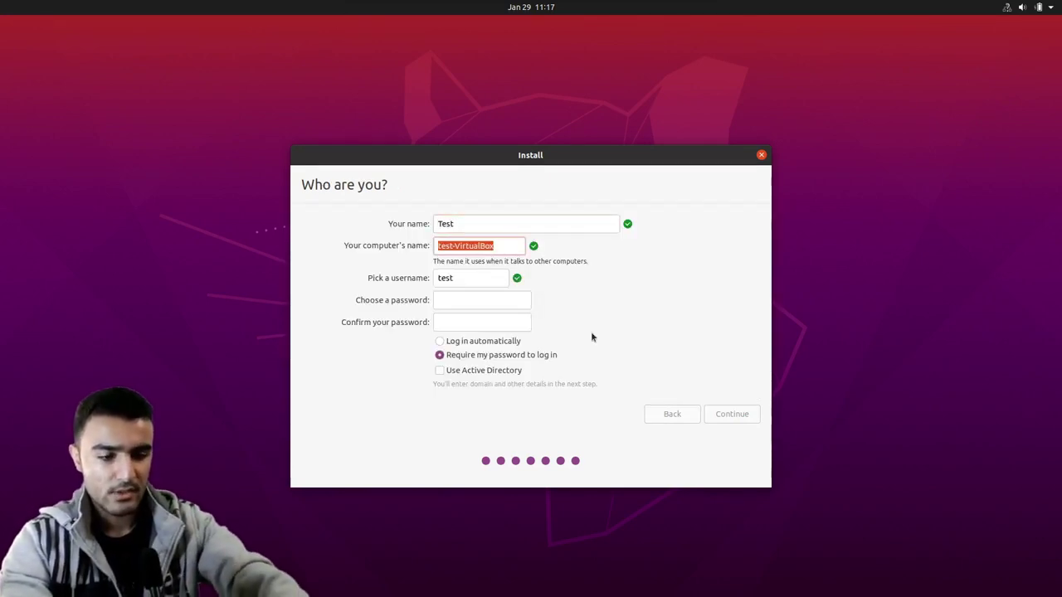
key(Right)
key(Left)
key(Left)
key(Left)
key(BackSpace)
key(BackSpace)
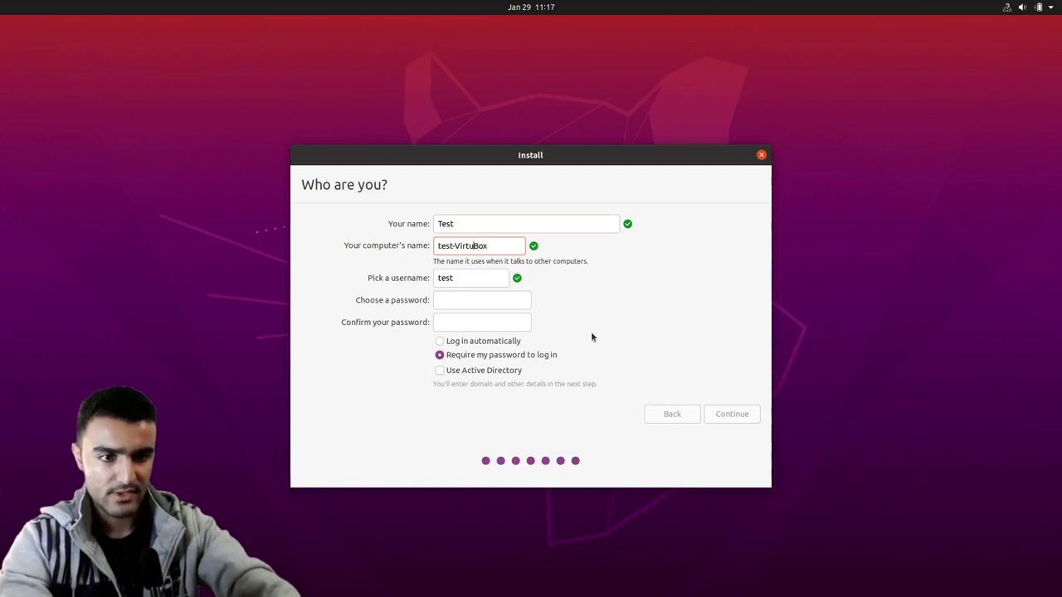
key(BackSpace)
key(BackSpace)
key(BackSpace)
key(BackSpace)
key(Tab)
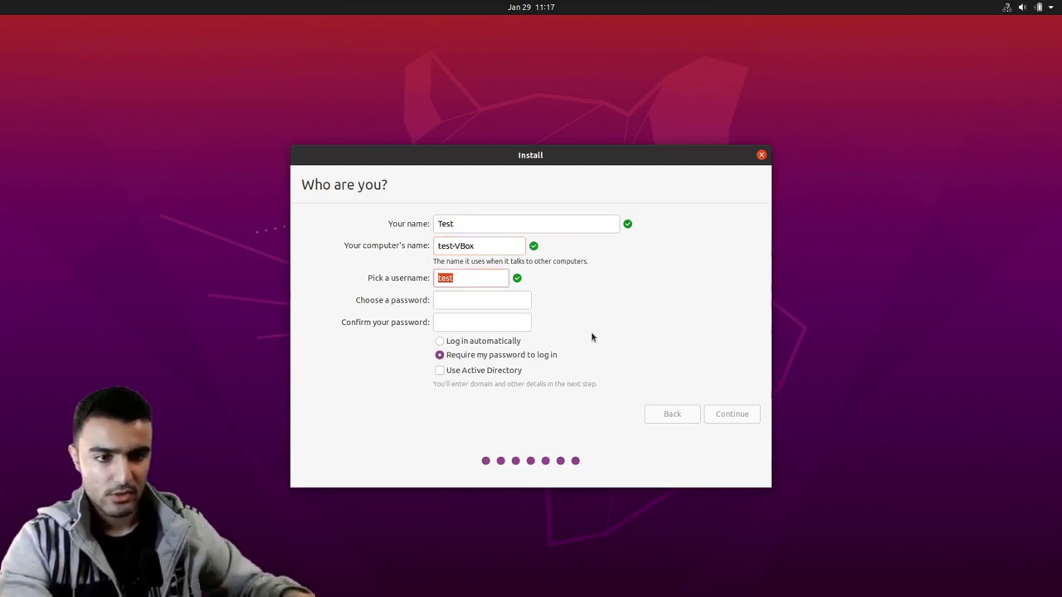
- Enter and confirm the account password, then begin the installation
click(455, 297)
text(tes)
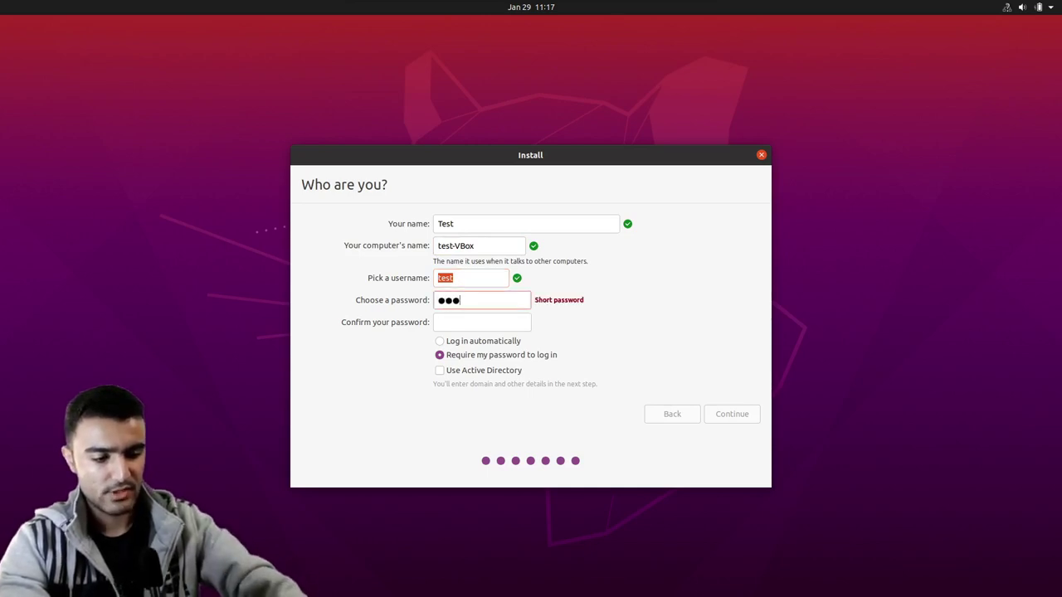
text(t123)
key(Tab)
text(tes)
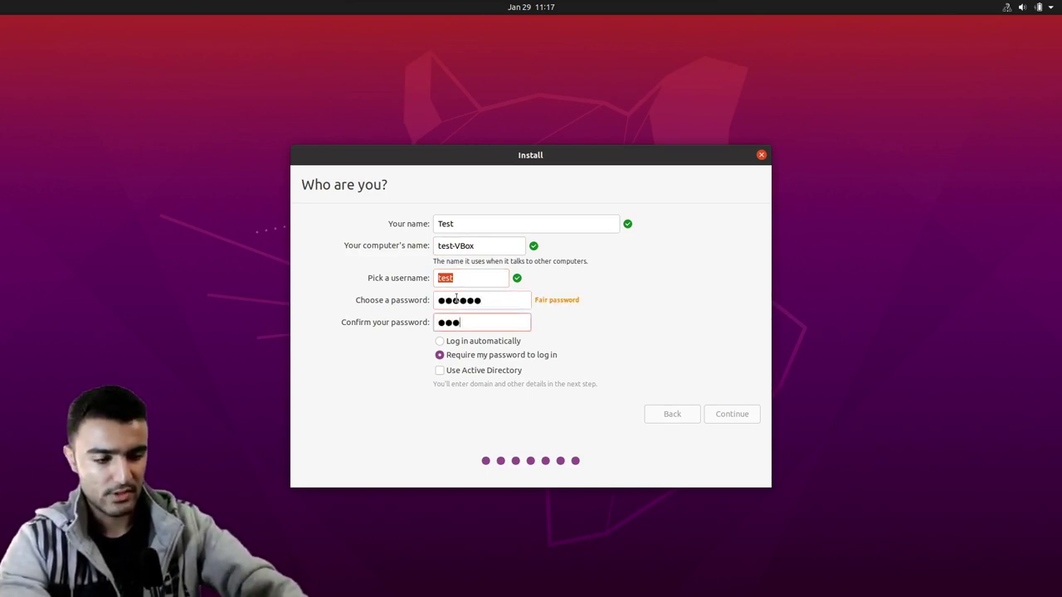
text(t123)
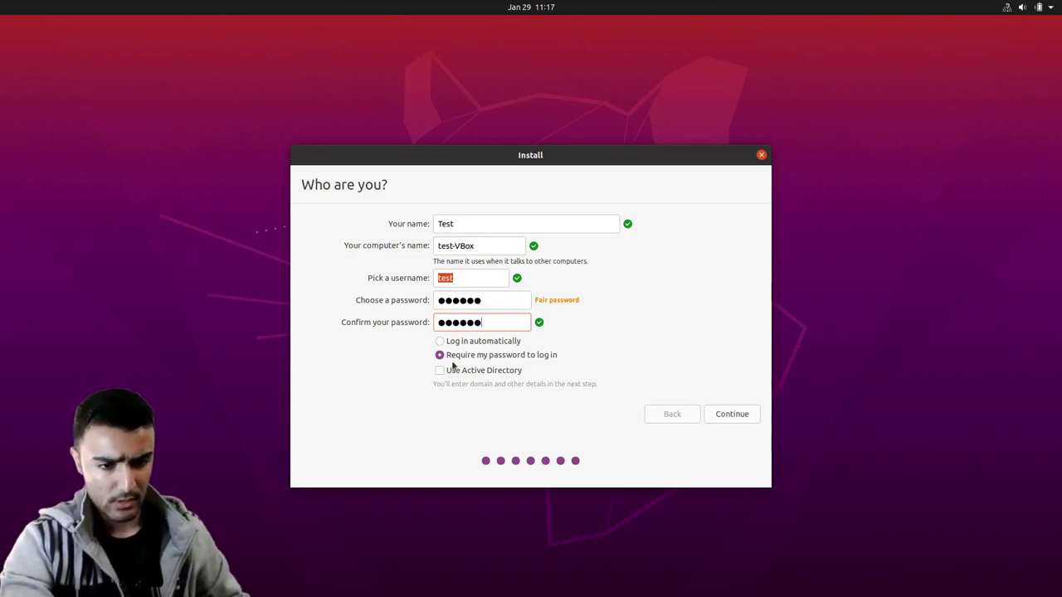
click(732, 417)
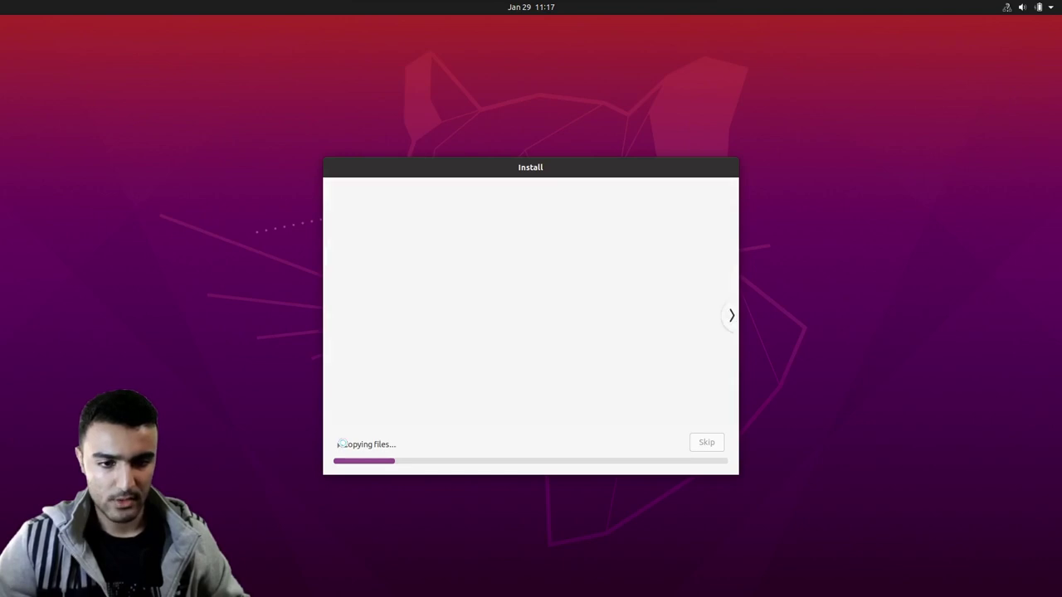
- Expand the detailed installation log and skip the installer slideshow
click(342, 445)
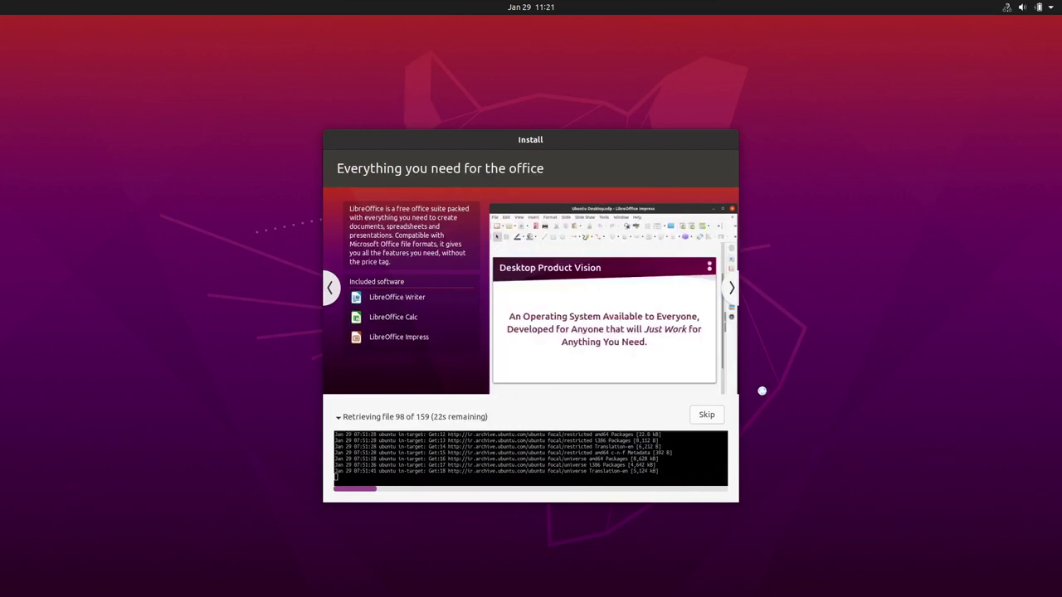
click(706, 414)
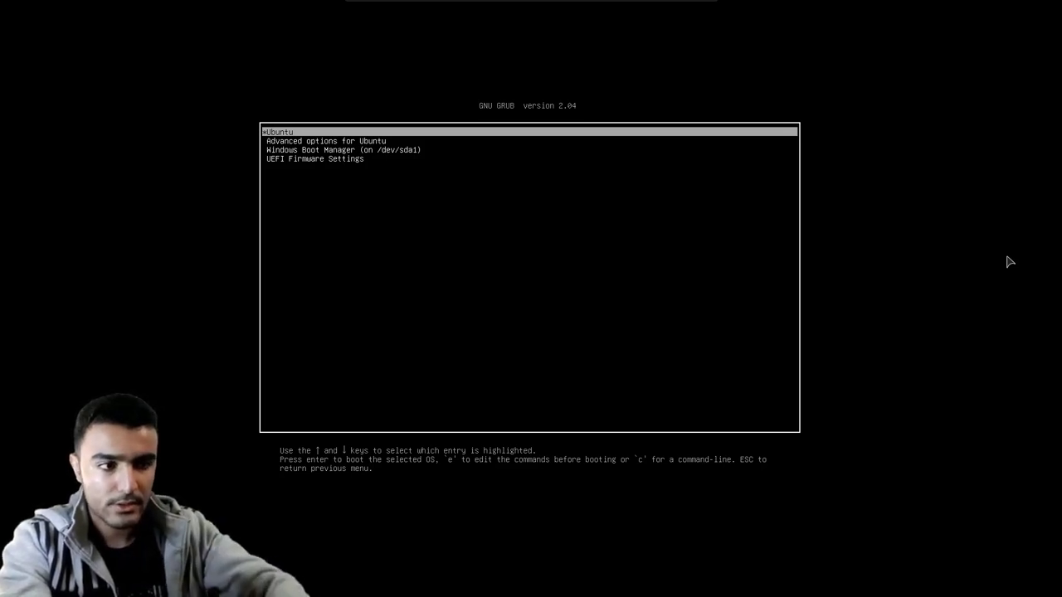
- Review the GRUB entries, boot Ubuntu, and dismiss the mouse-integration notice
key(Down)
key(Down)
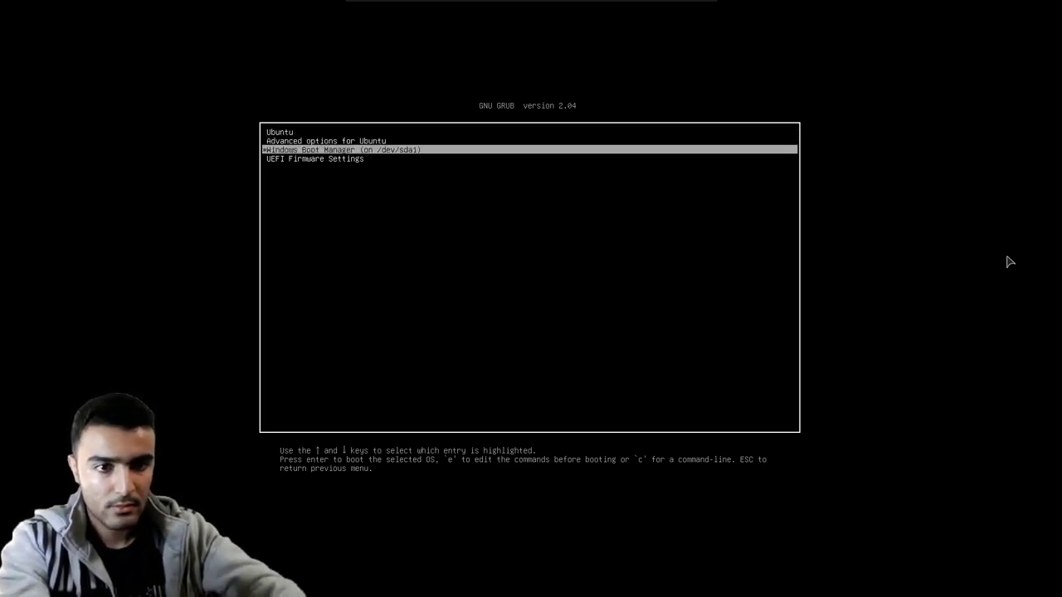
key(Up)
key(Up)
key(Down)
key(Down)
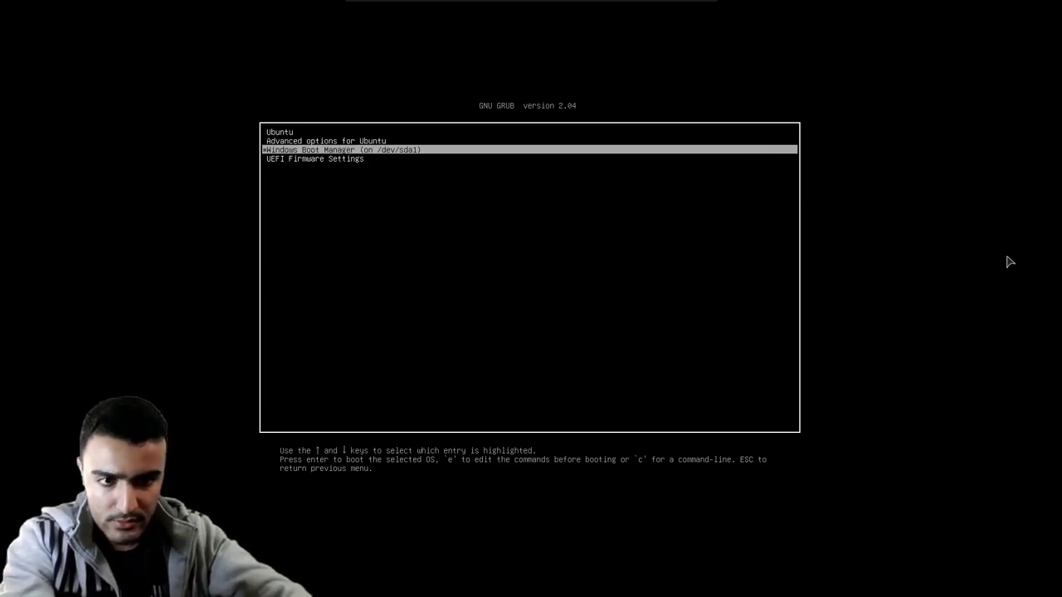
key(Up)
key(Down)
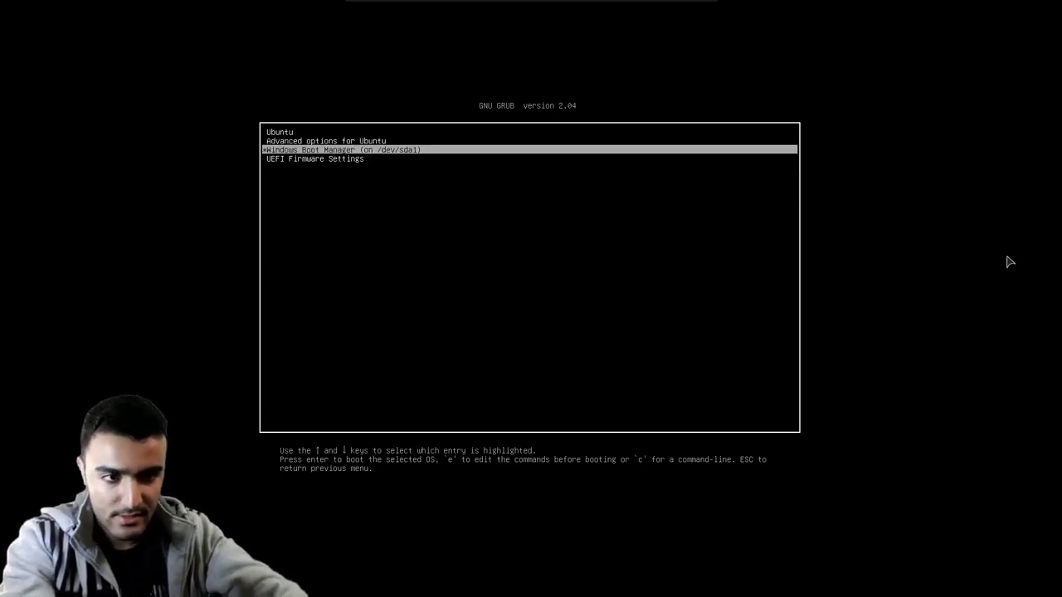
key(Up)
key(Up)
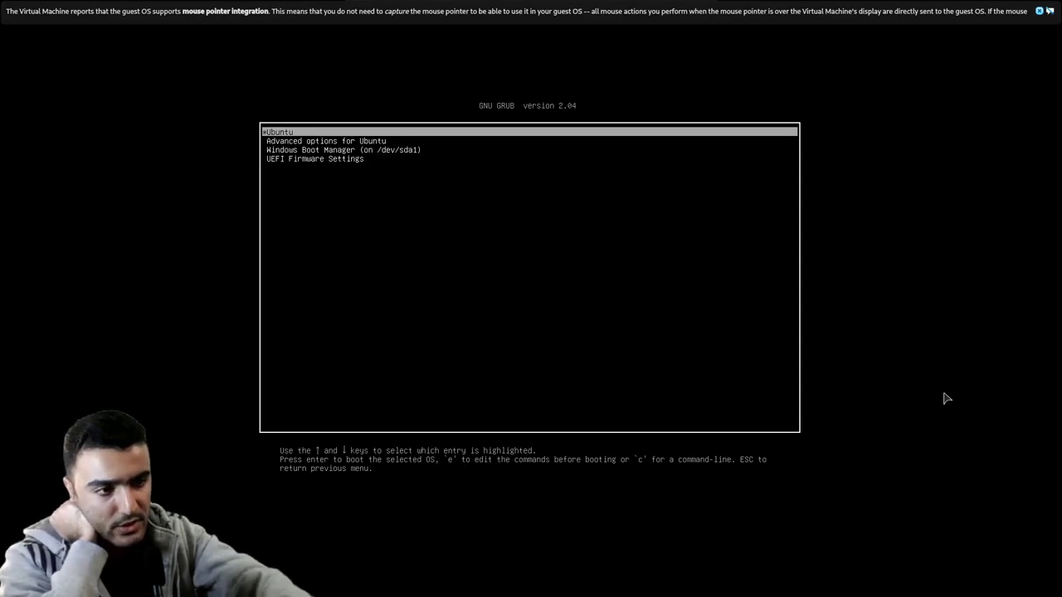
key(Return)
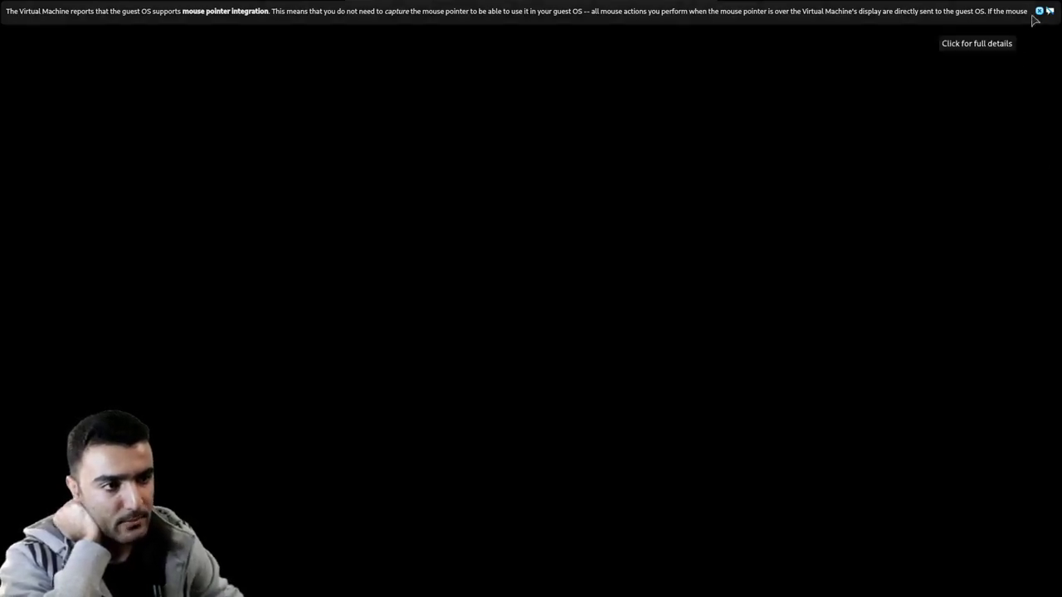
click(1039, 11)
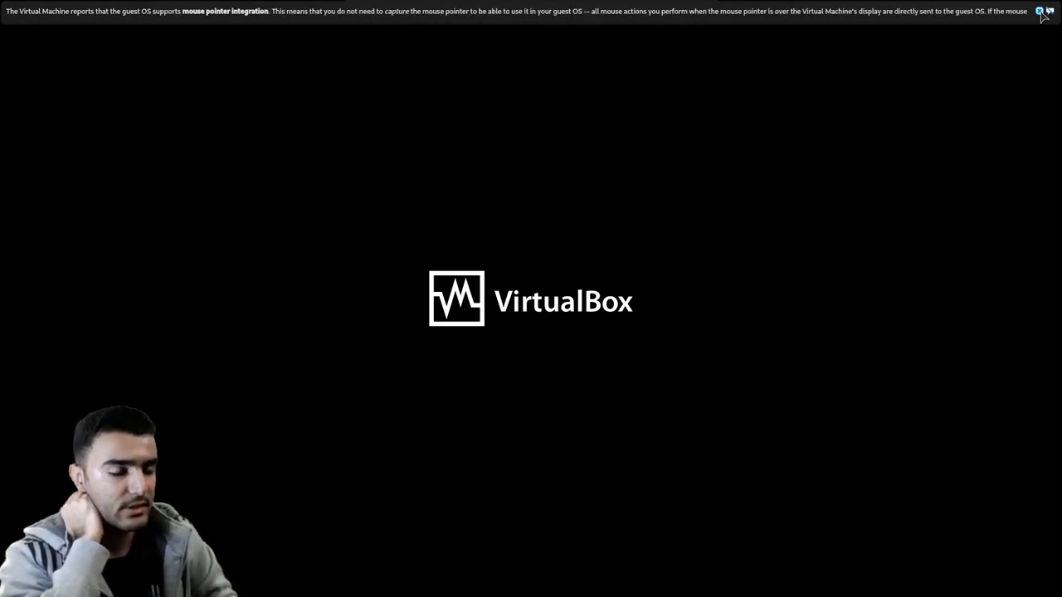
click(1040, 12)
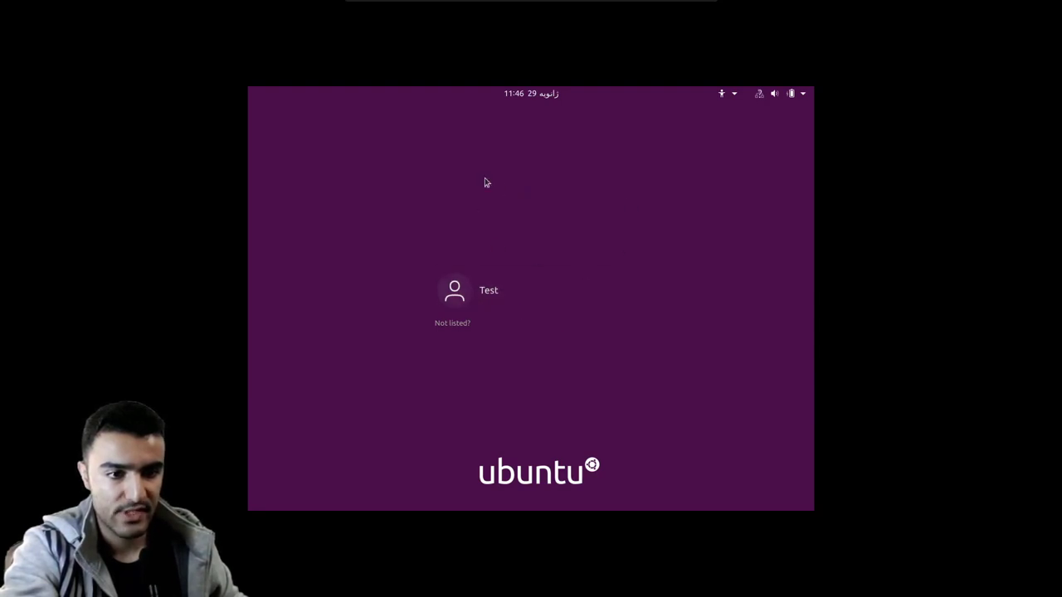
- Log in as the Test user with the account password
click(460, 294)
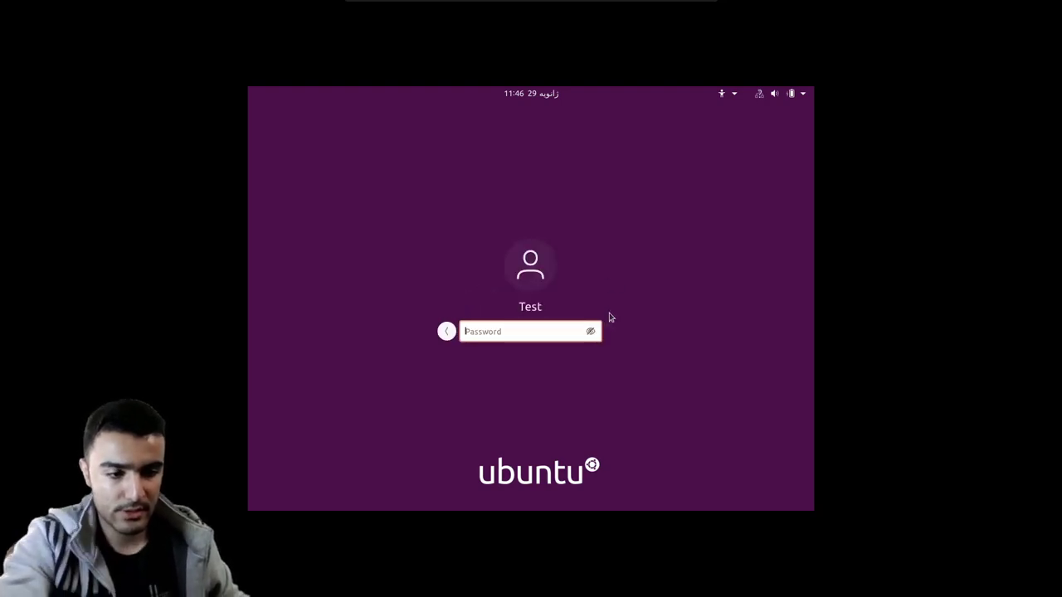
text(******)
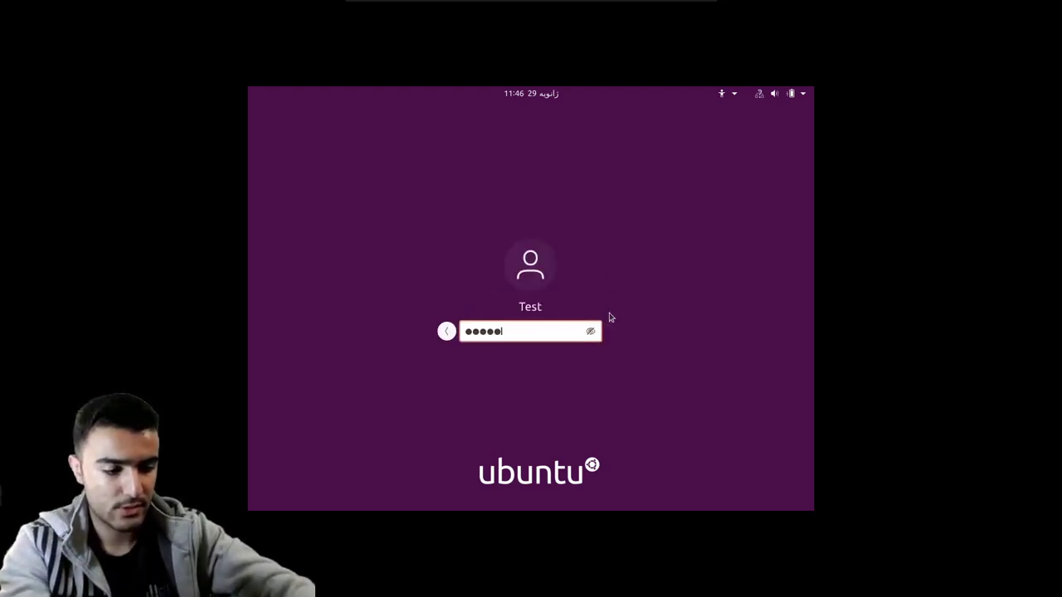
key(Return)
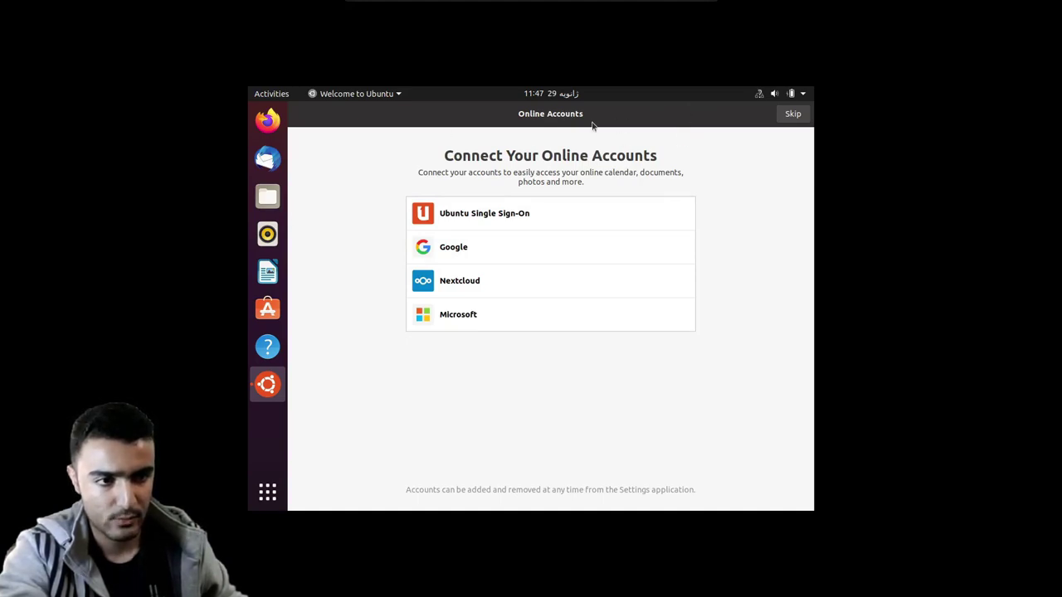
- Insert the Guest Additions CD image from the Devices menu and run its installer to completion
key(super)
text(settl)
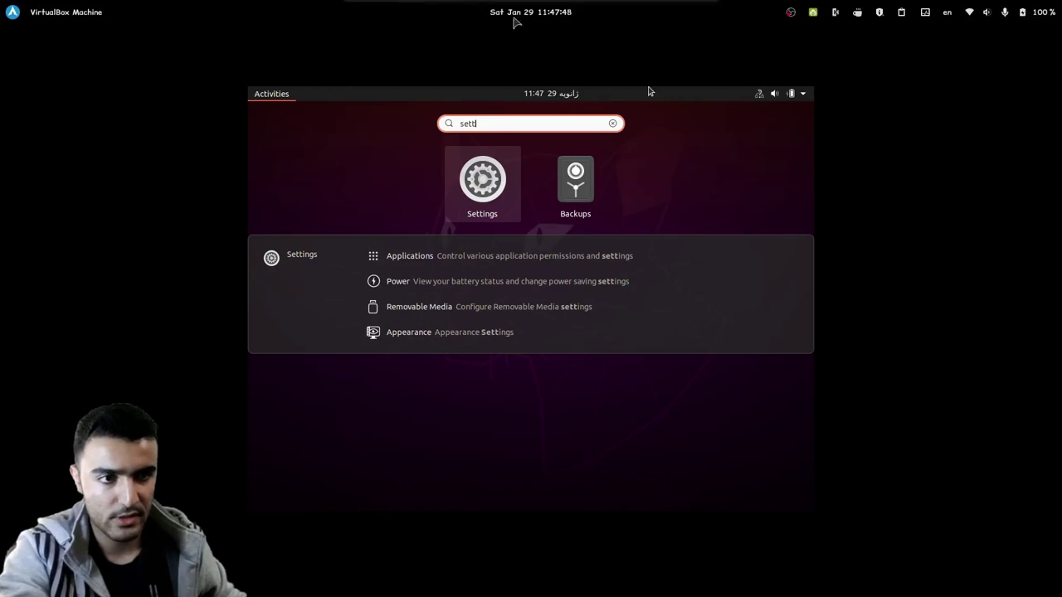
click(539, 13)
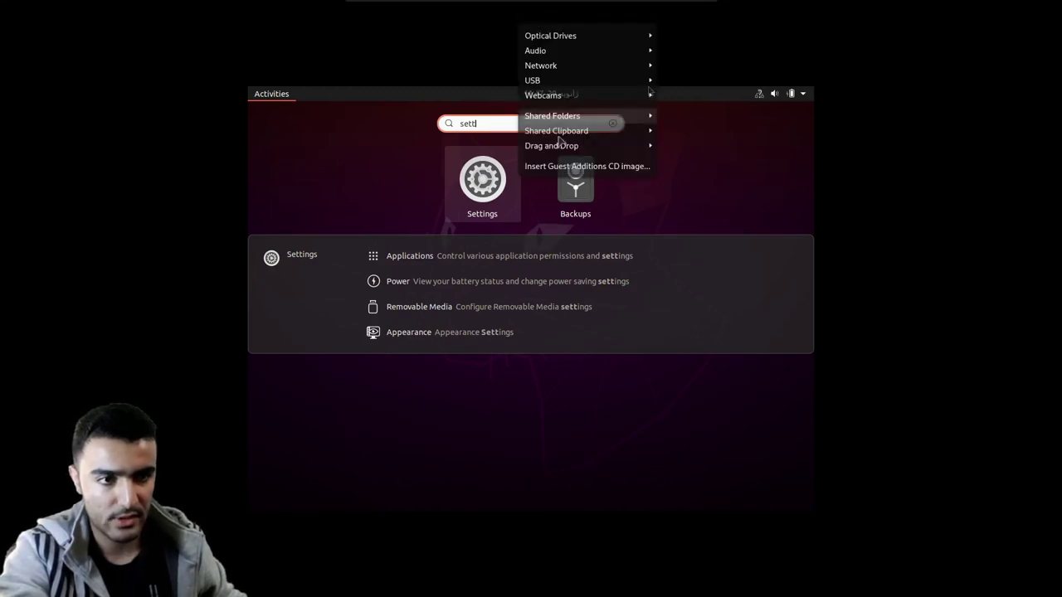
click(586, 166)
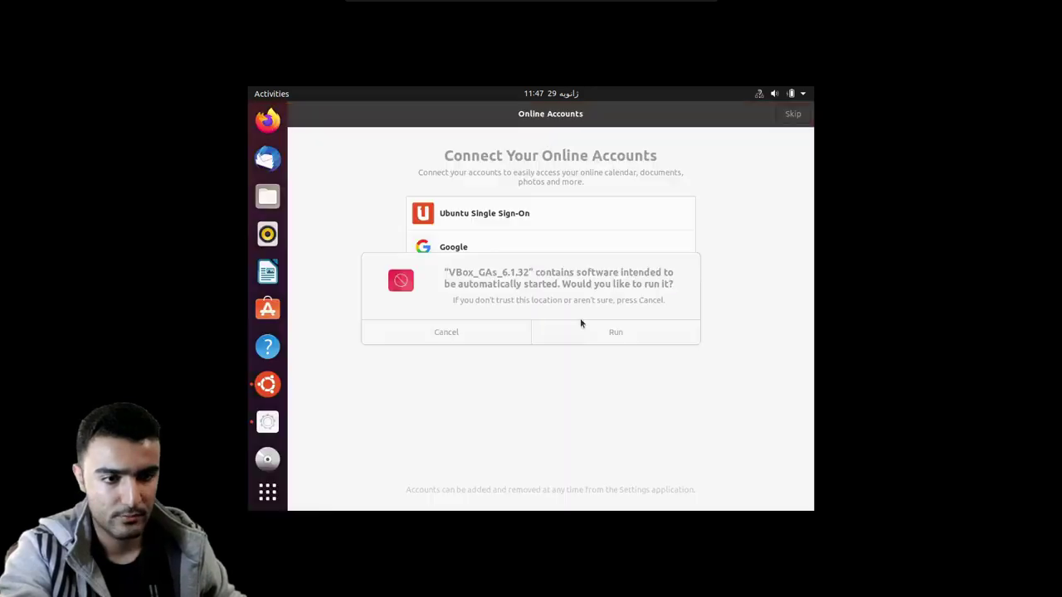
click(581, 325)
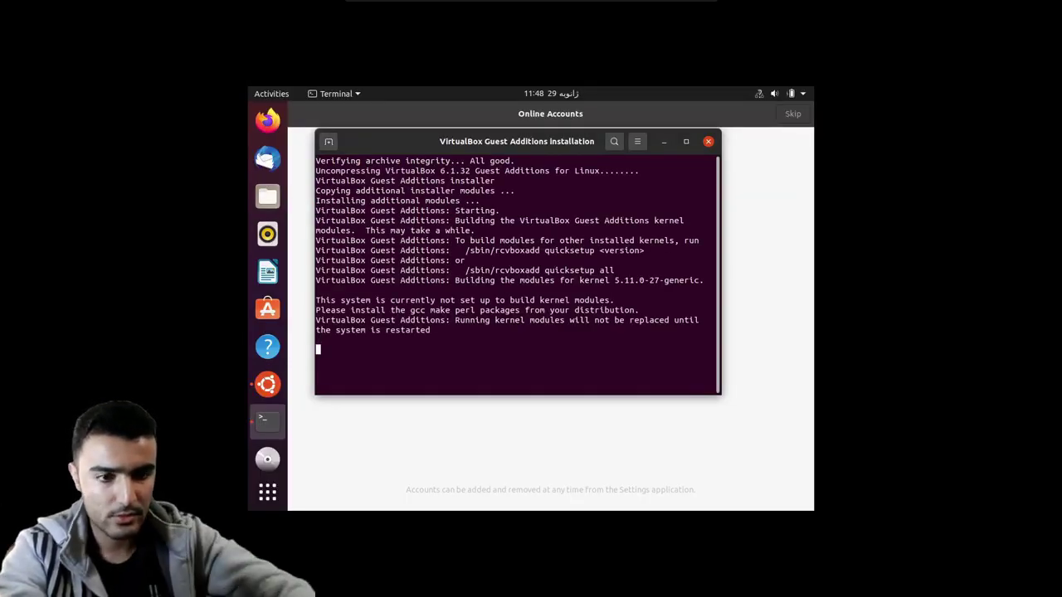
key(Return)
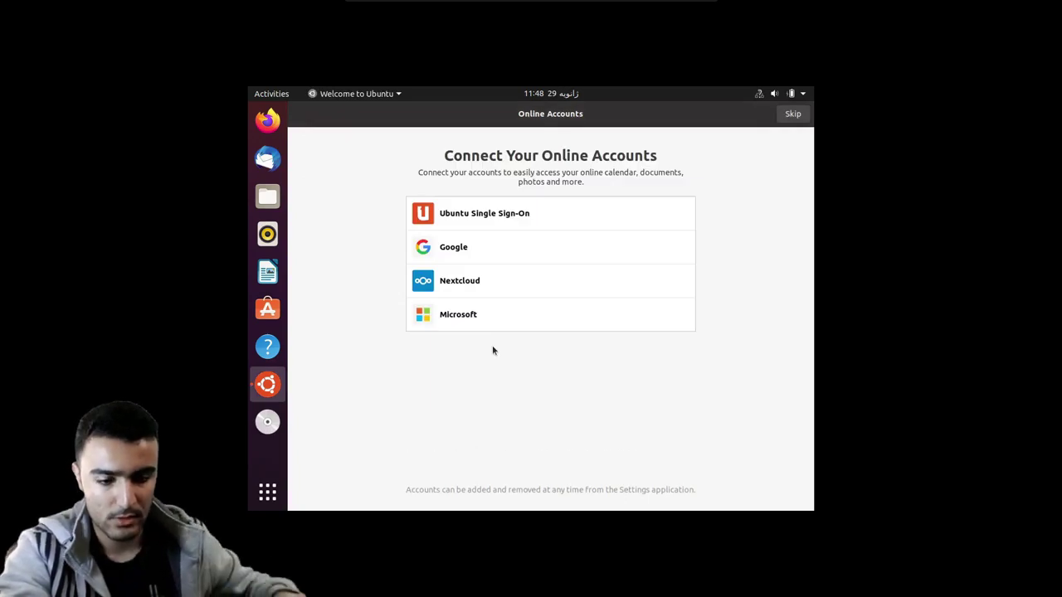
- Run reboot in a new terminal to restart the VM
key(ctrl+alt+t)
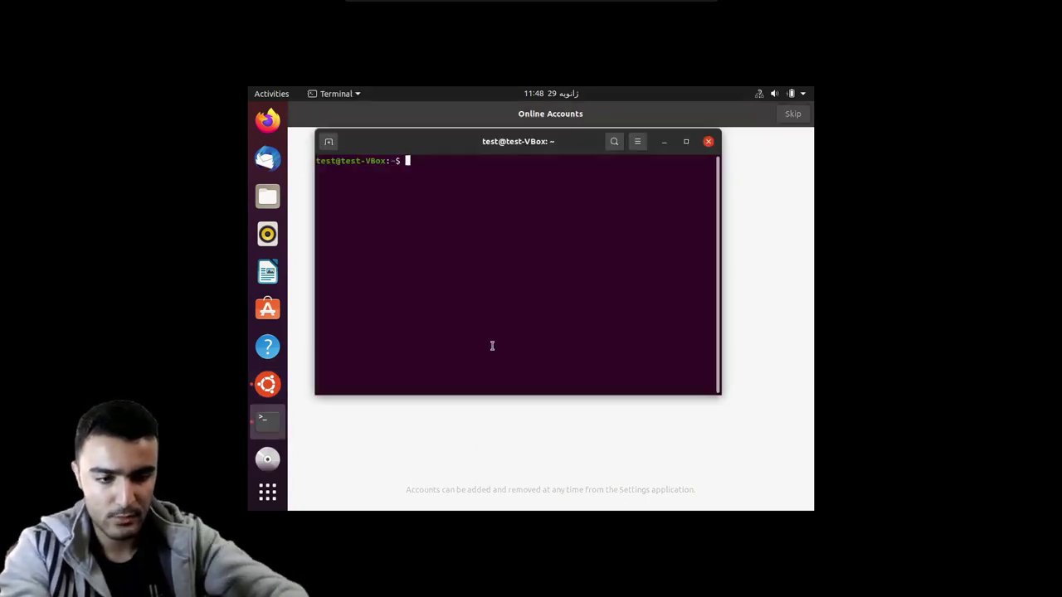
text(reboot)
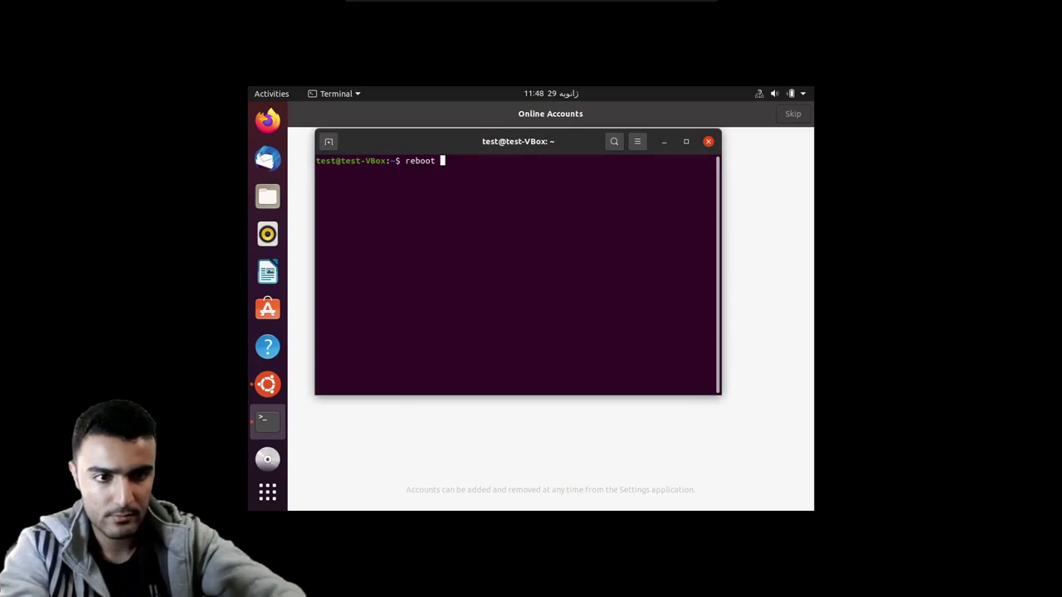
key(Return)
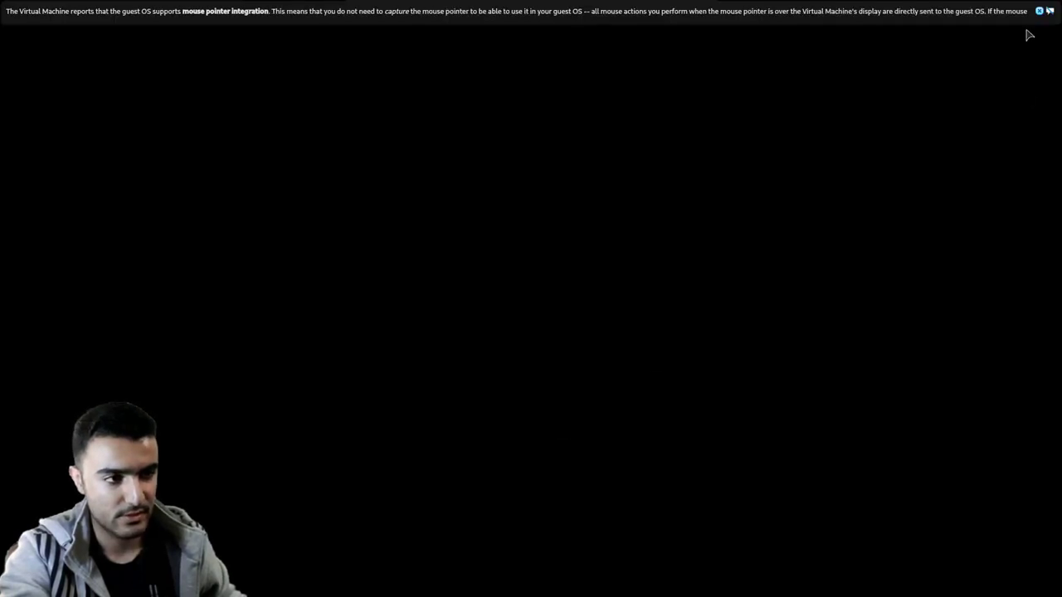
- Dismiss the mouse-integration notice and review the GRUB entries, leaving Ubuntu selected
click(1043, 11)
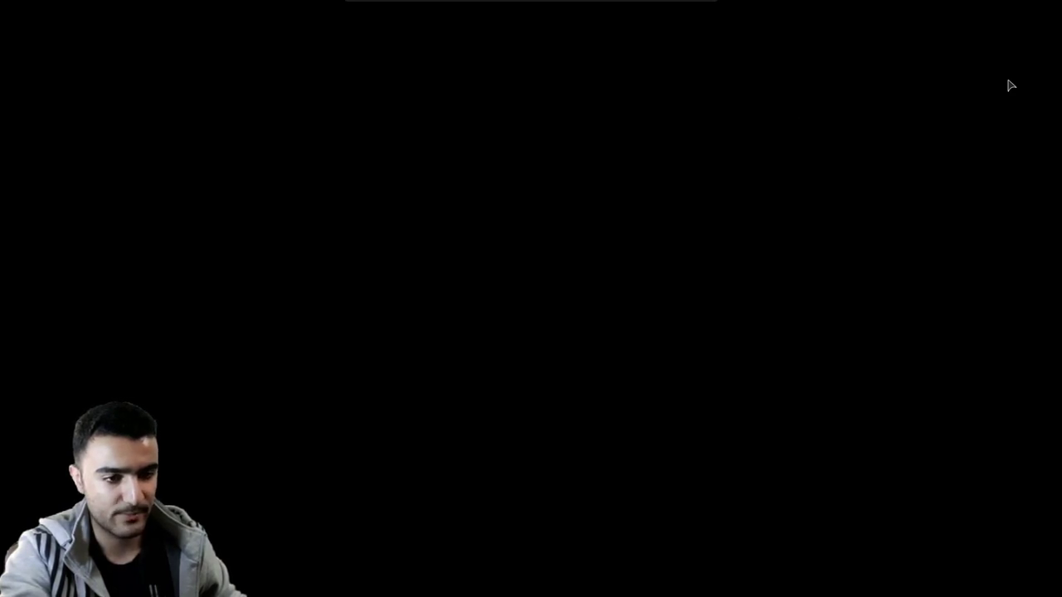
key(Down)
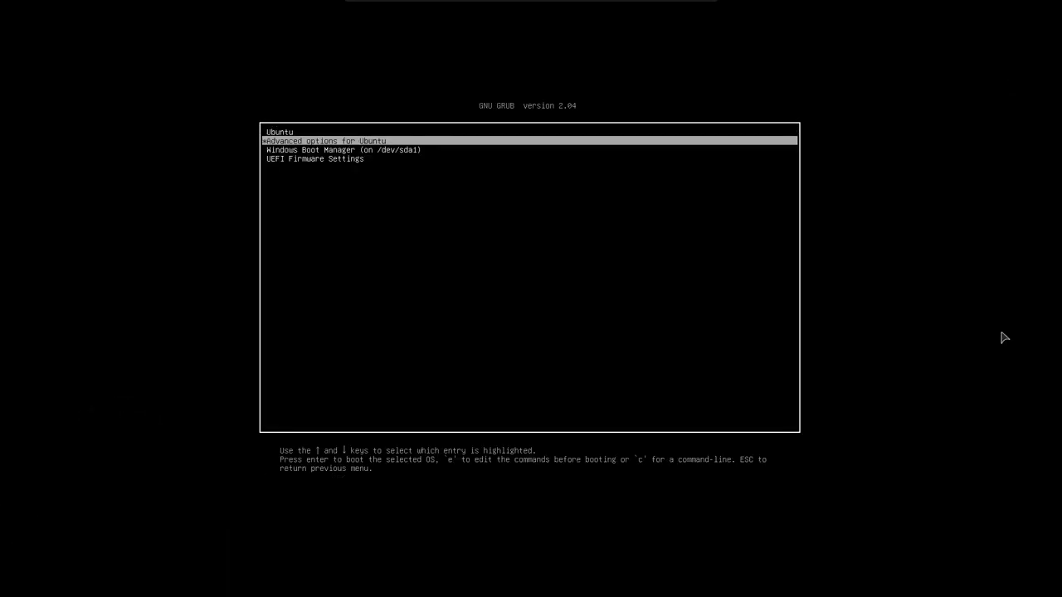
key(Up)
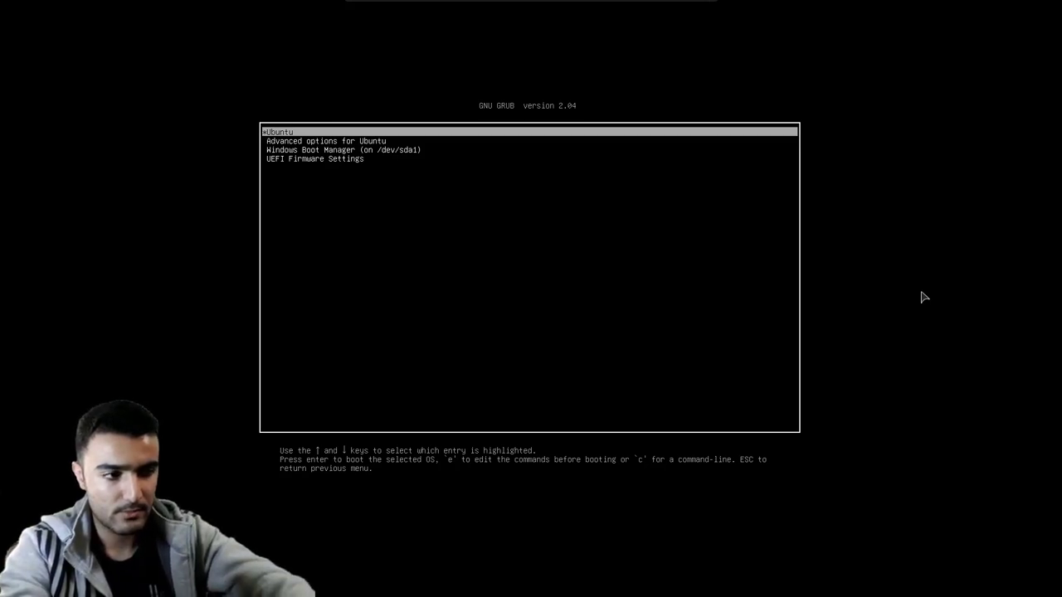
key(Down)
key(Down)
key(Down)
key(Up)
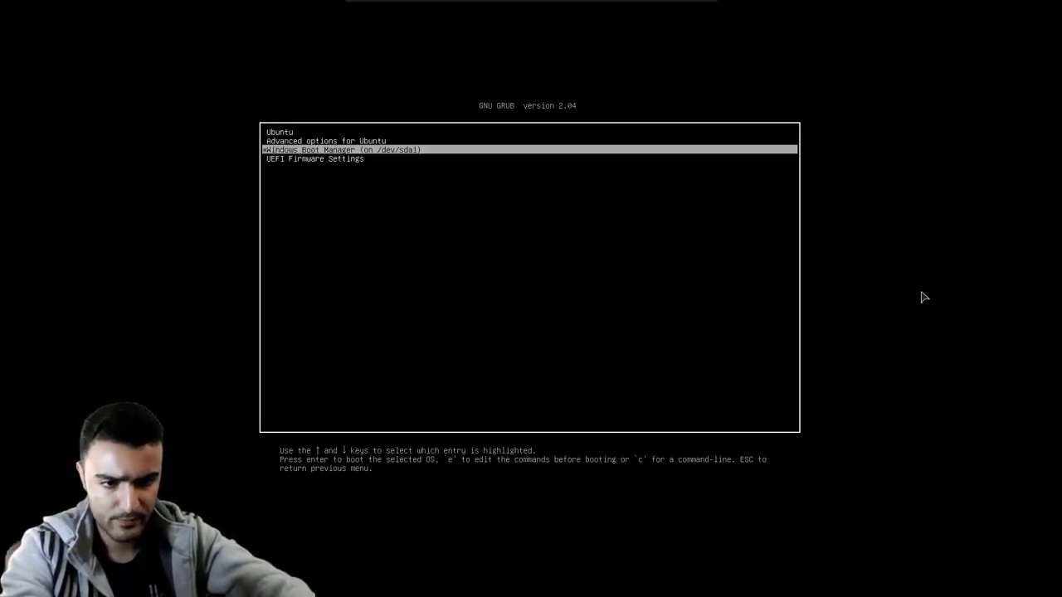
key(Down)
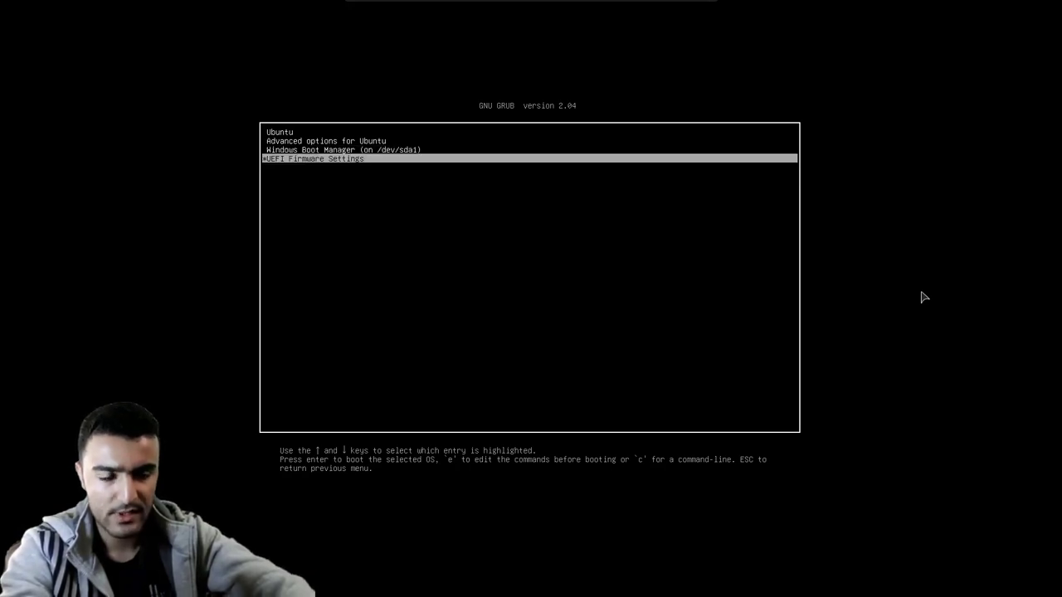
key(Up)
key(Up)
key(Up)
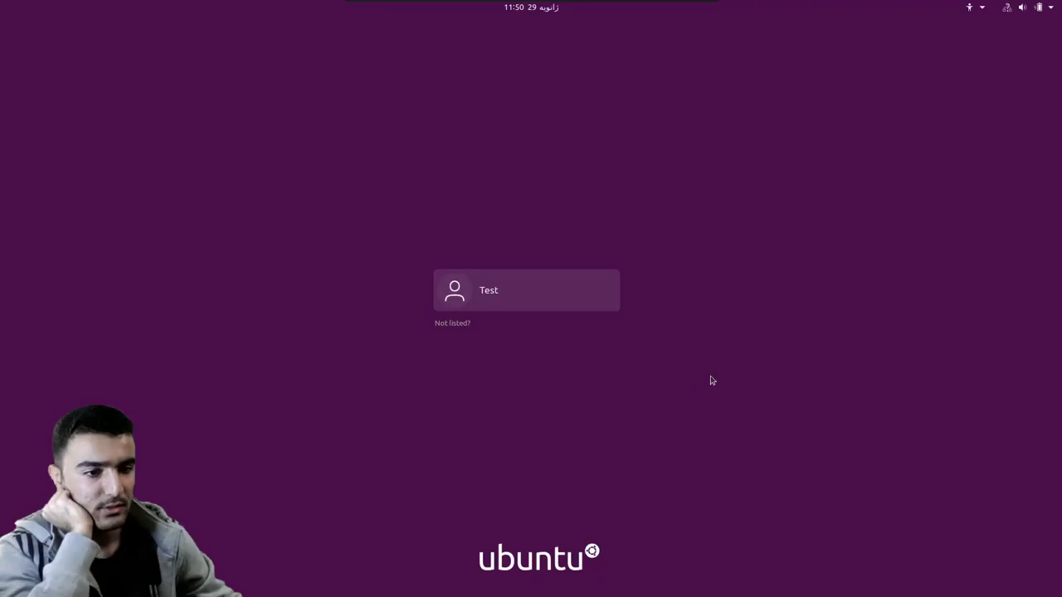
- Log back in to the Test account with its password
click(486, 291)
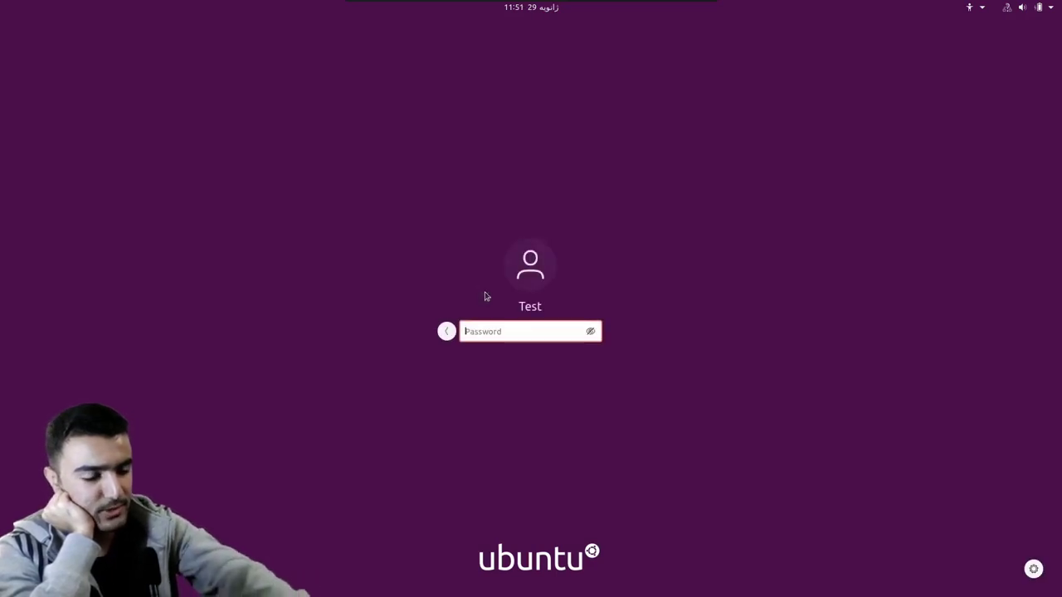
text(*****)
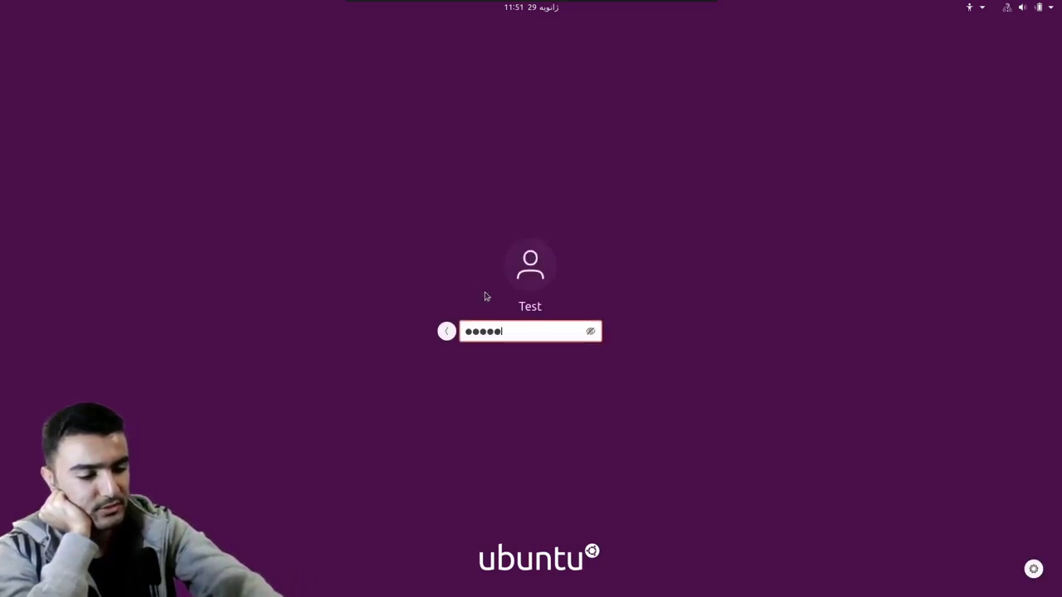
key(Return)
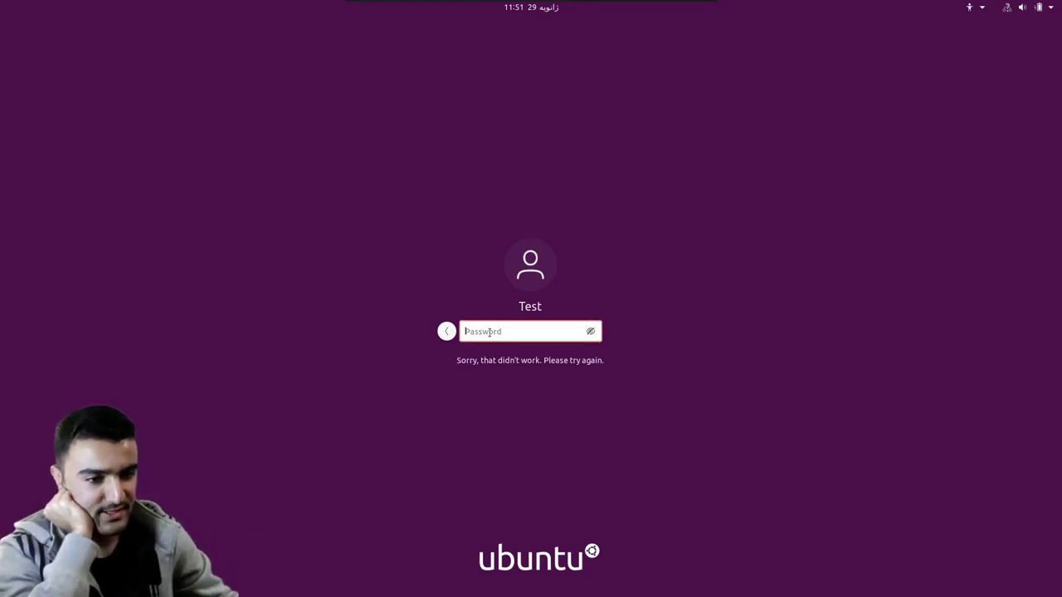
key(ctrl+alt+F3)
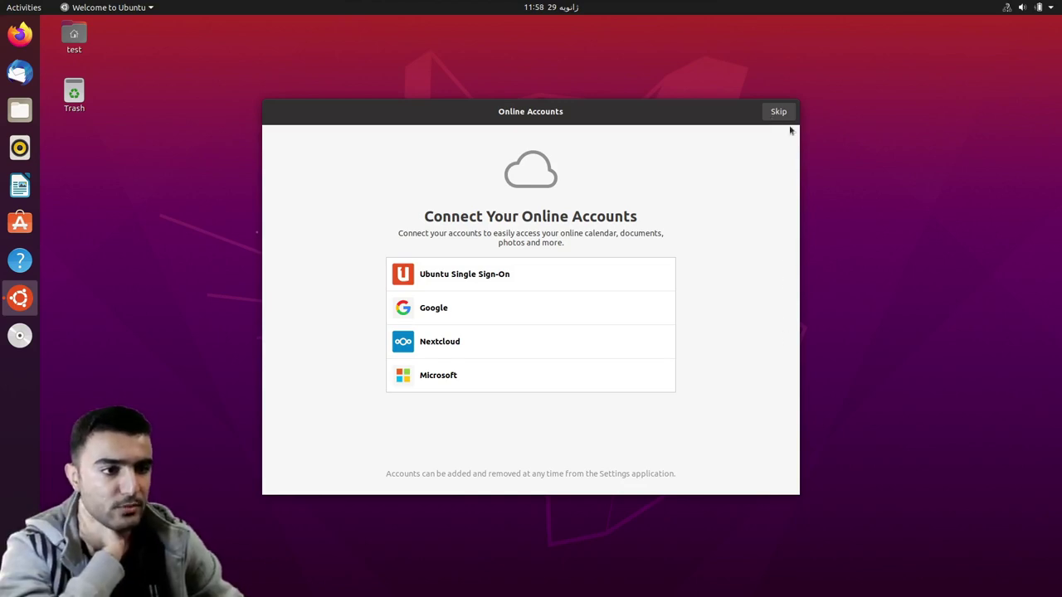
- Skip online accounts and Livepatch, decline sending system info, and finish the Welcome wizard
click(781, 113)
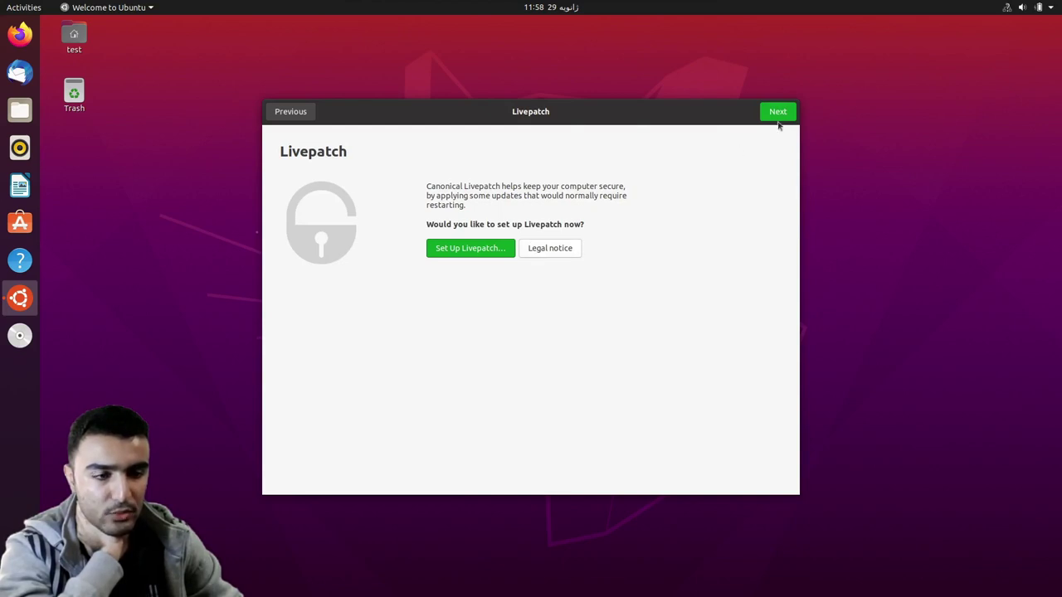
click(780, 113)
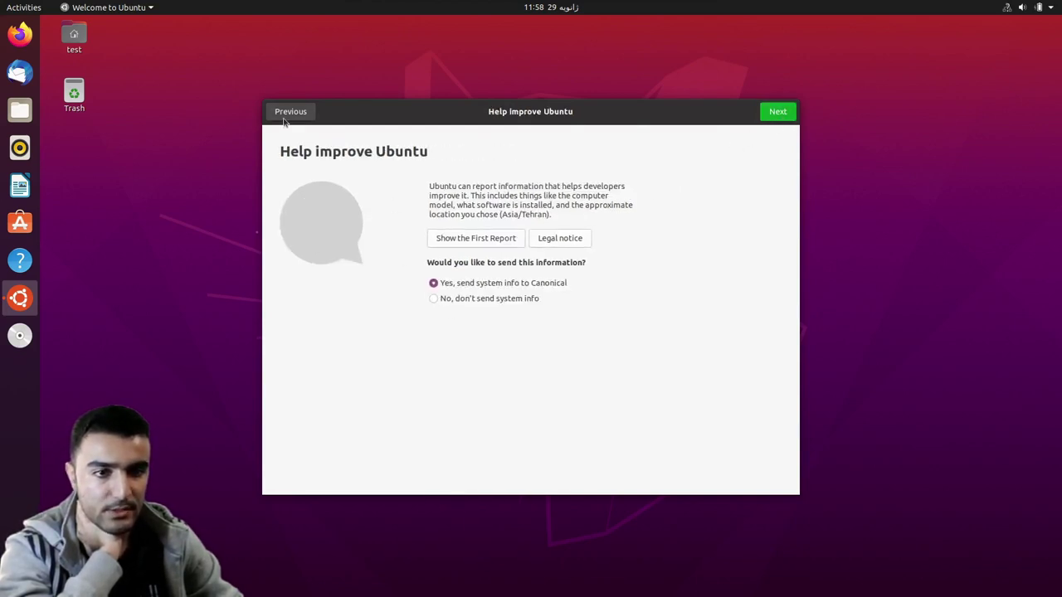
click(446, 300)
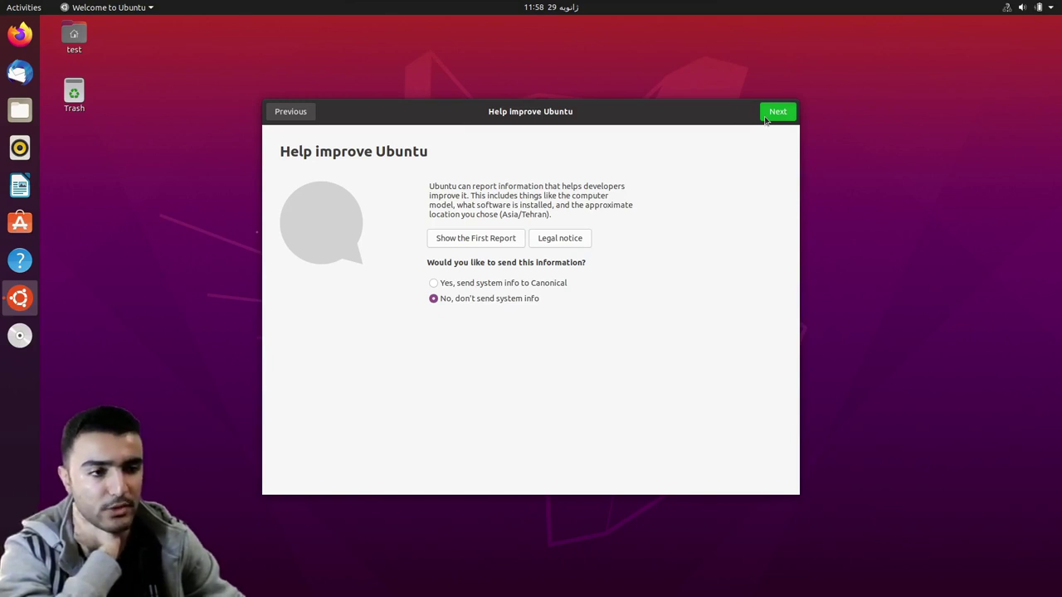
click(767, 121)
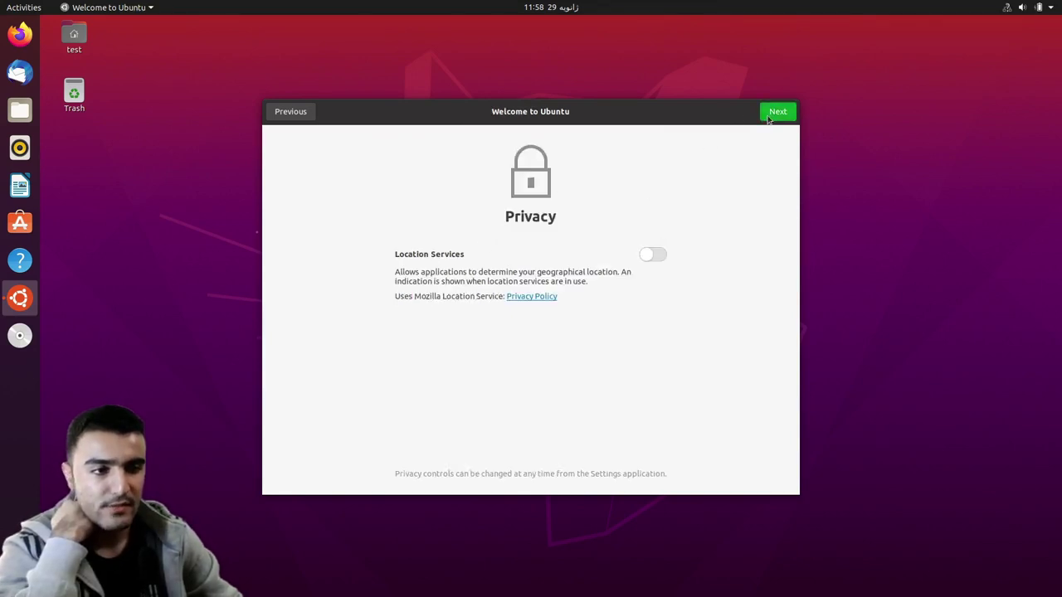
click(768, 120)
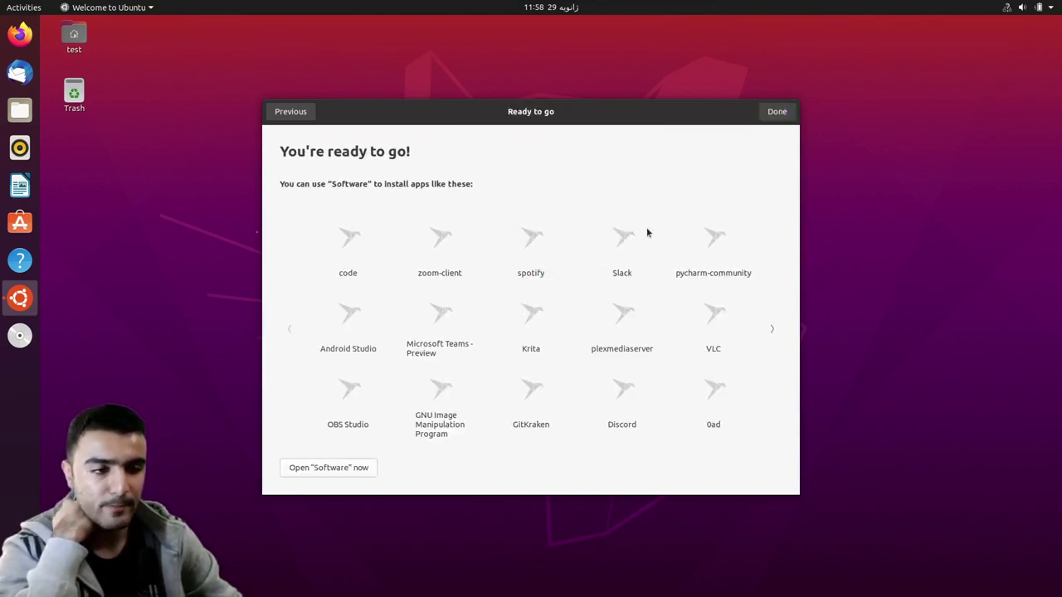
click(786, 112)
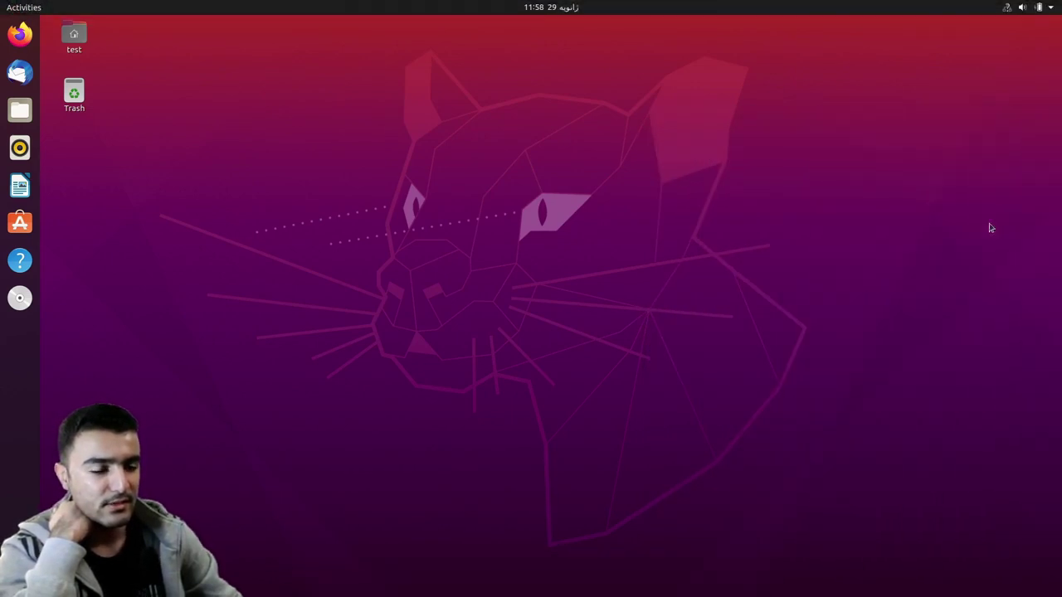
- Eject the installer disc from the dock, then remove the disk via Devices > Optical Drives
right_click(20, 297)
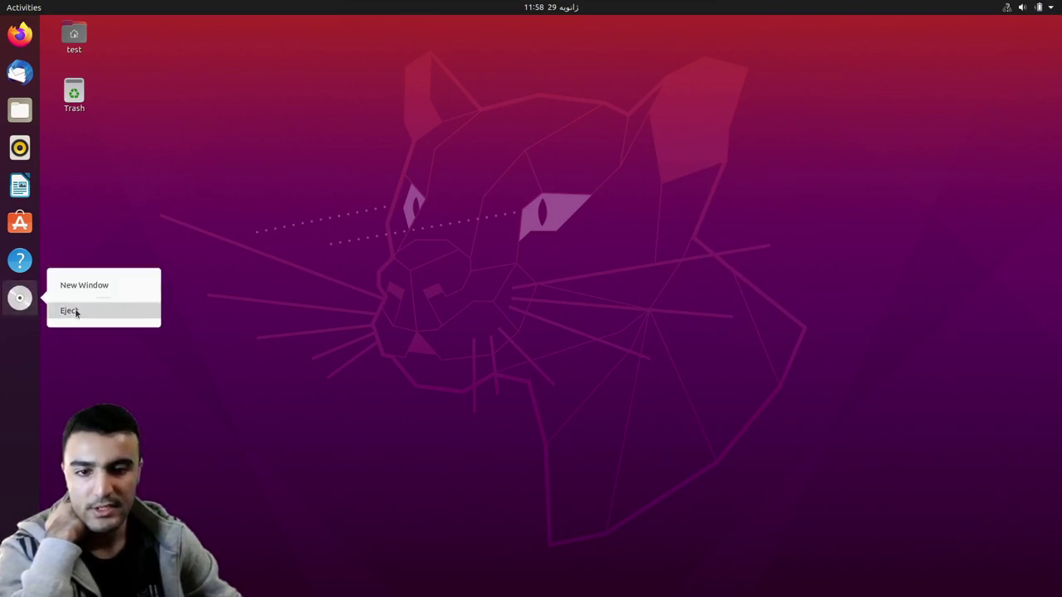
click(73, 311)
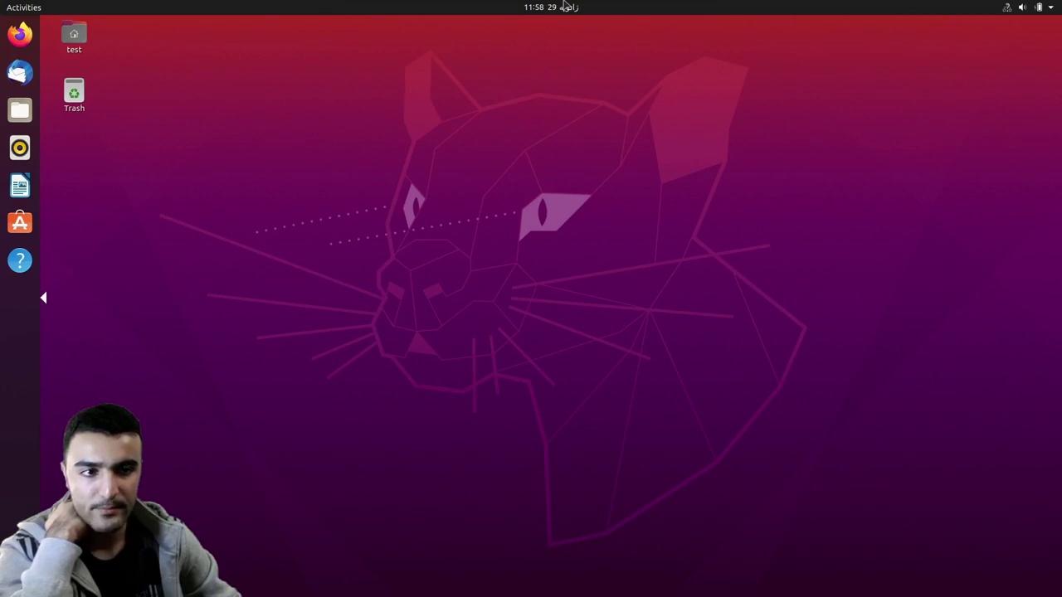
click(538, 14)
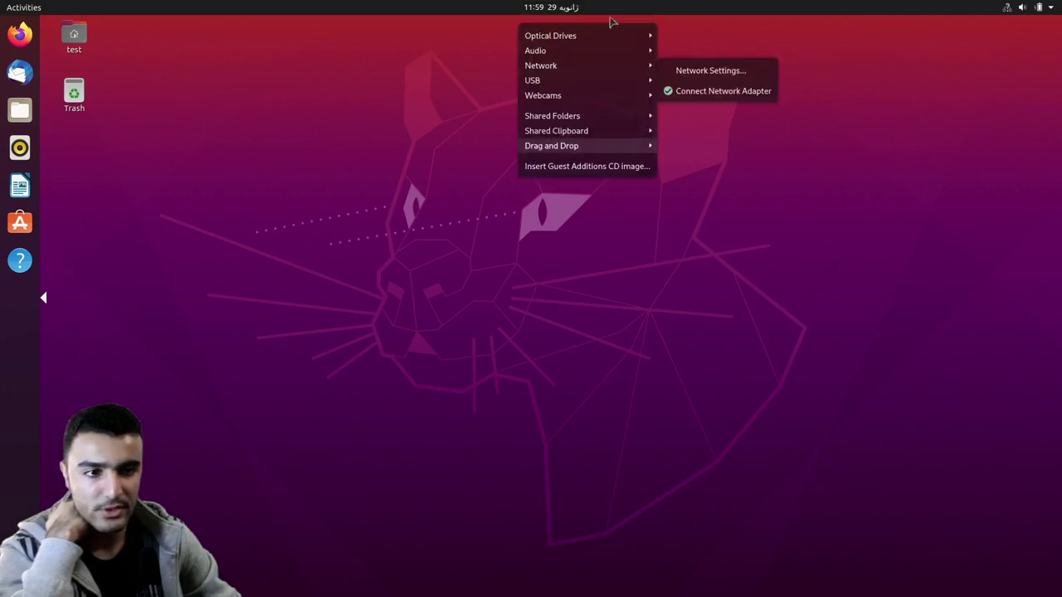
mouse_move(628, 39)
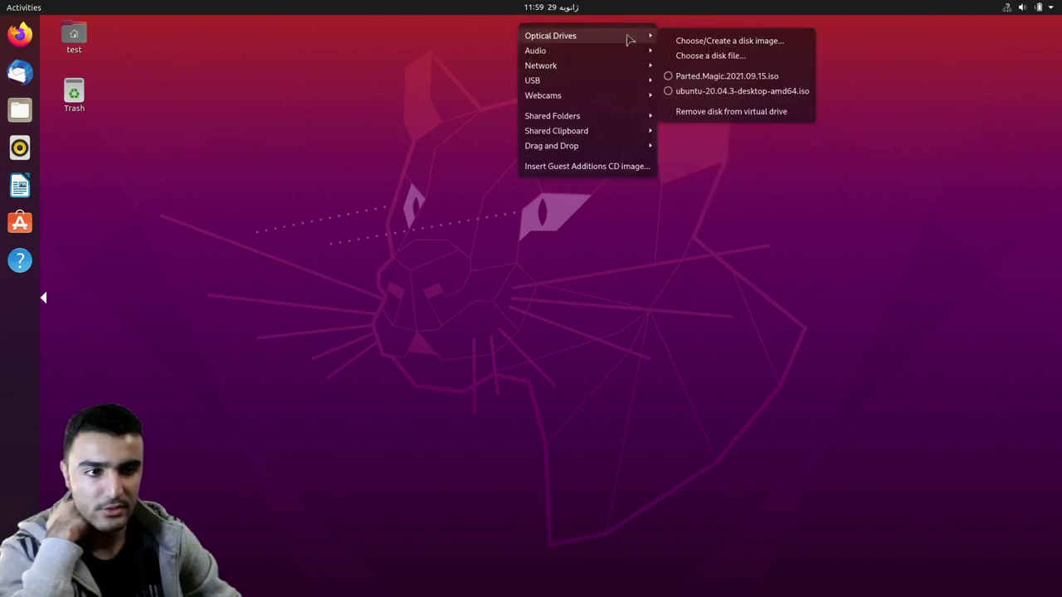
click(672, 115)
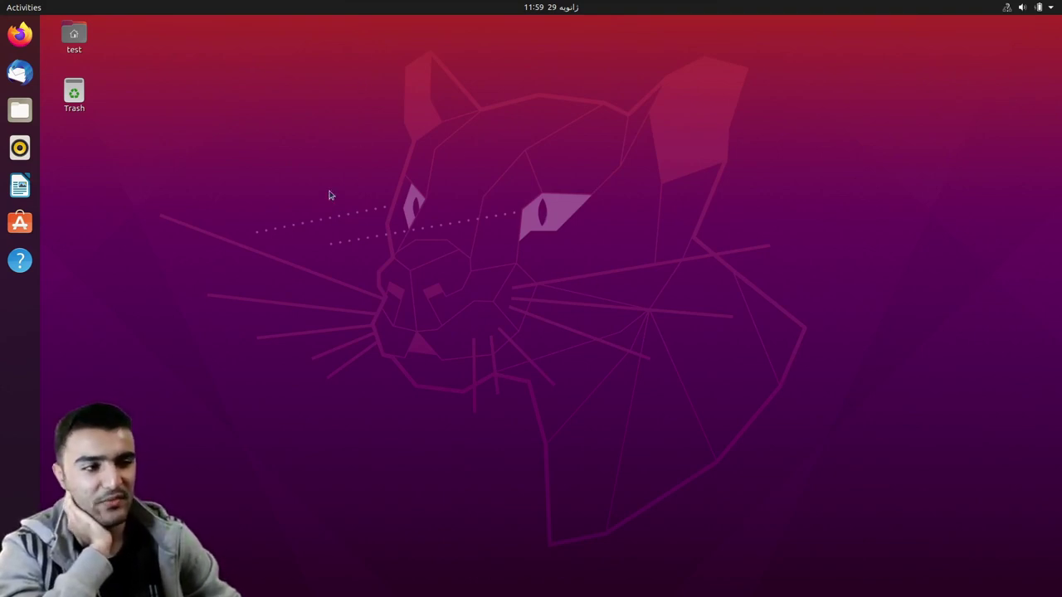
- Open GNOME Settings from the system menu and go to the Background wallpaper page
click(558, 8)
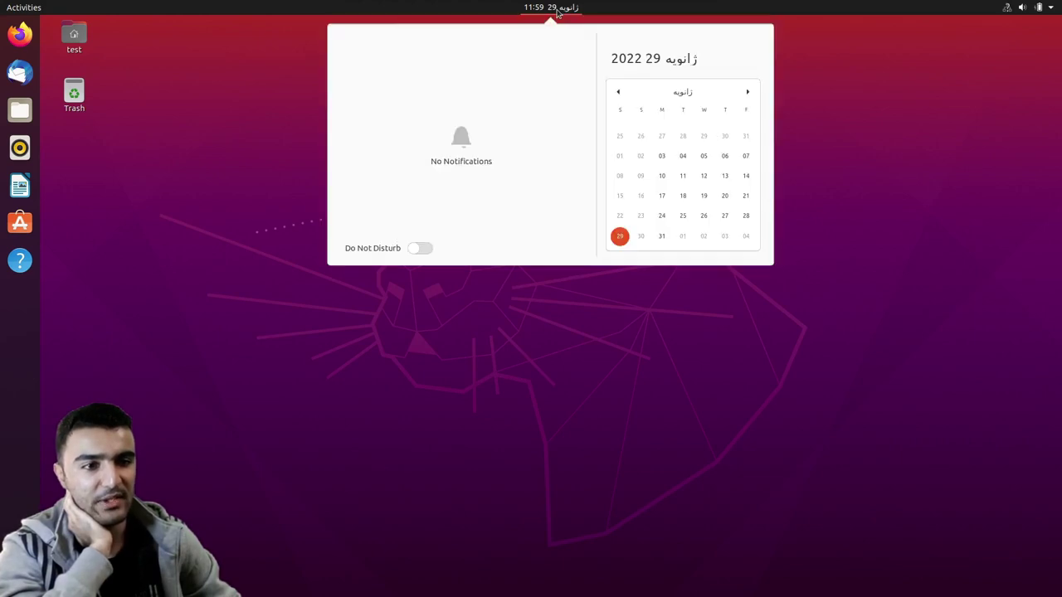
click(558, 10)
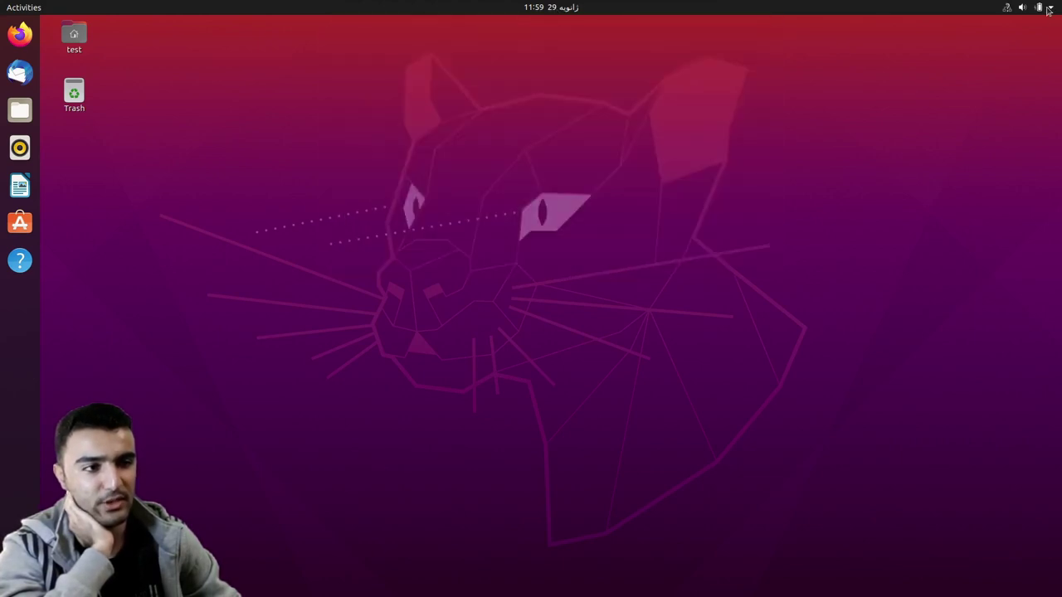
click(1047, 7)
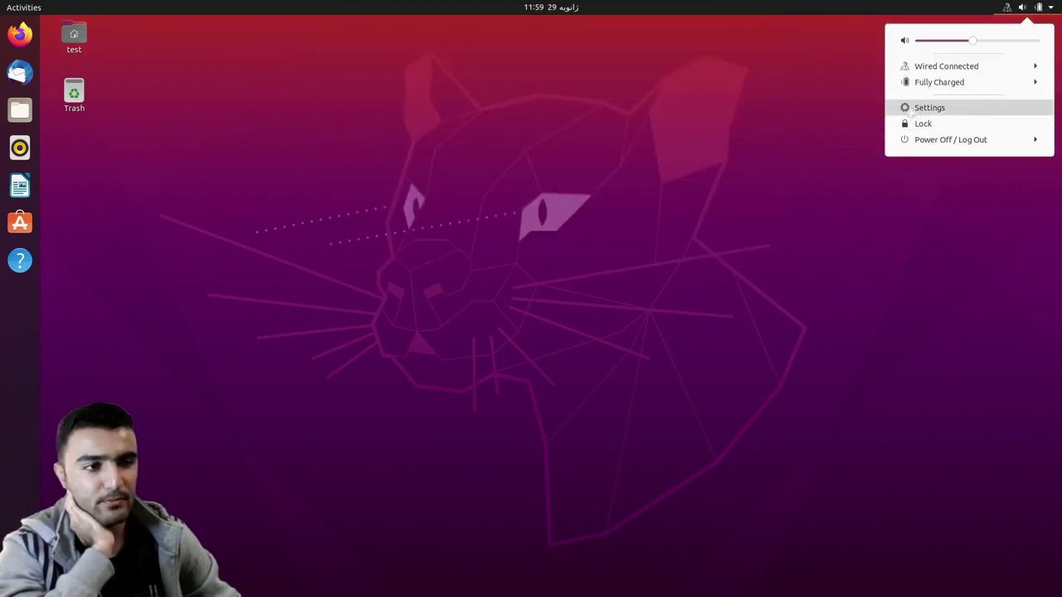
click(911, 110)
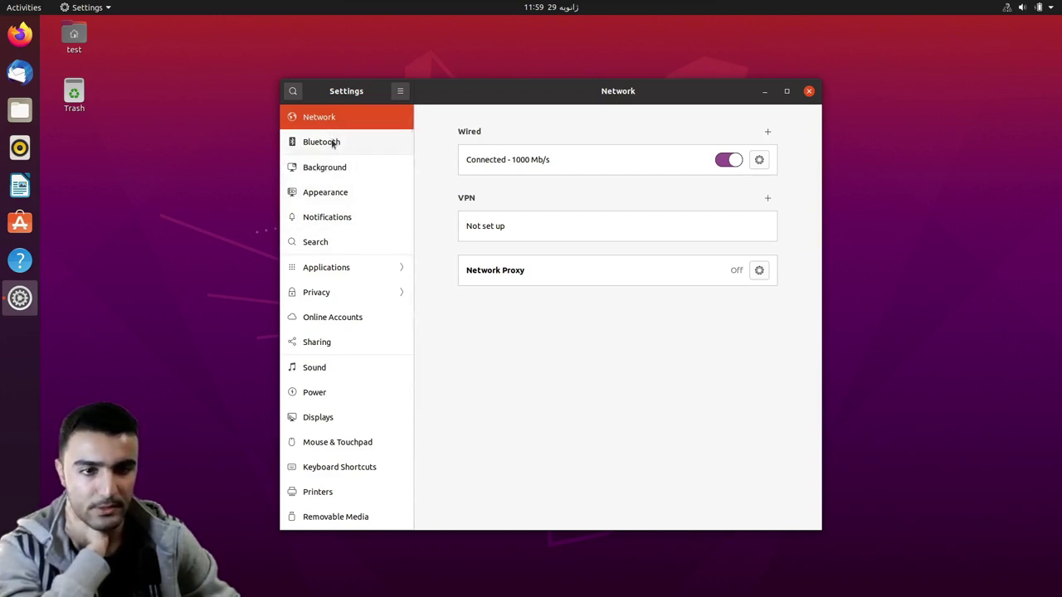
click(333, 143)
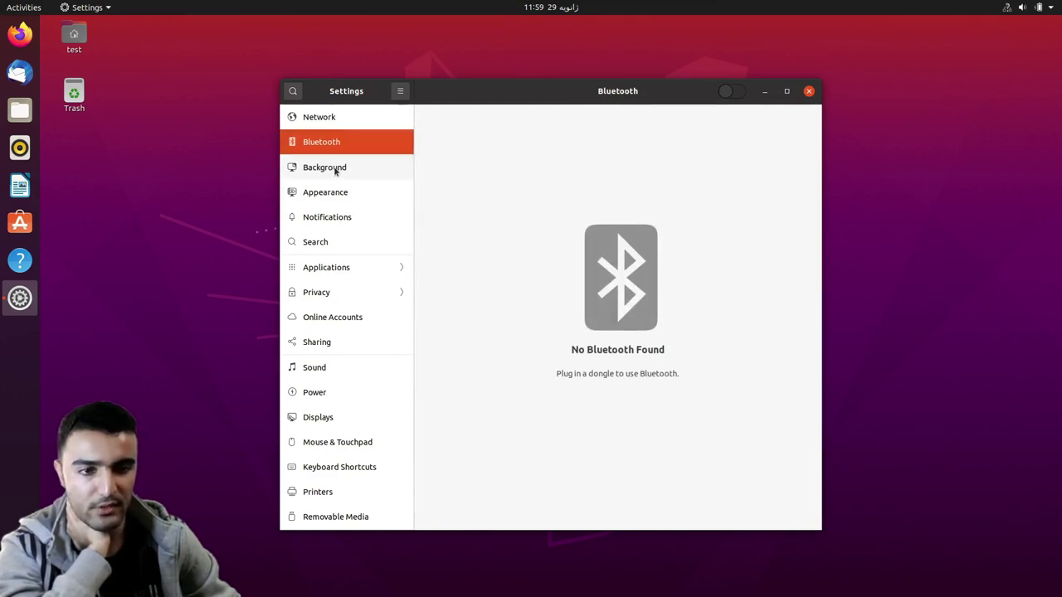
click(336, 170)
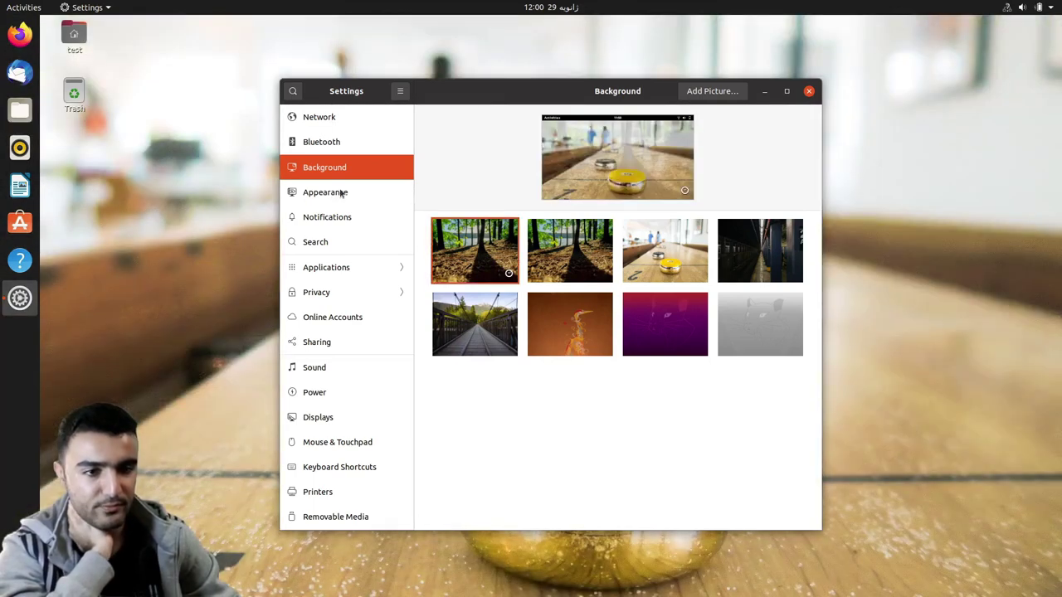
- In Appearance, choose Dark window colours and turn on dock auto-hide
click(323, 192)
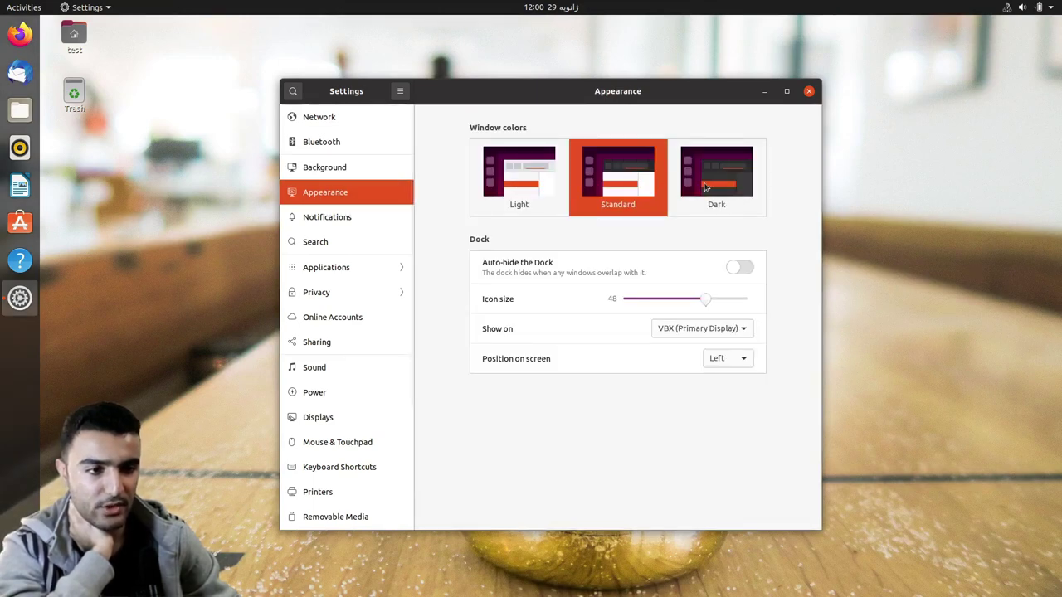
click(705, 187)
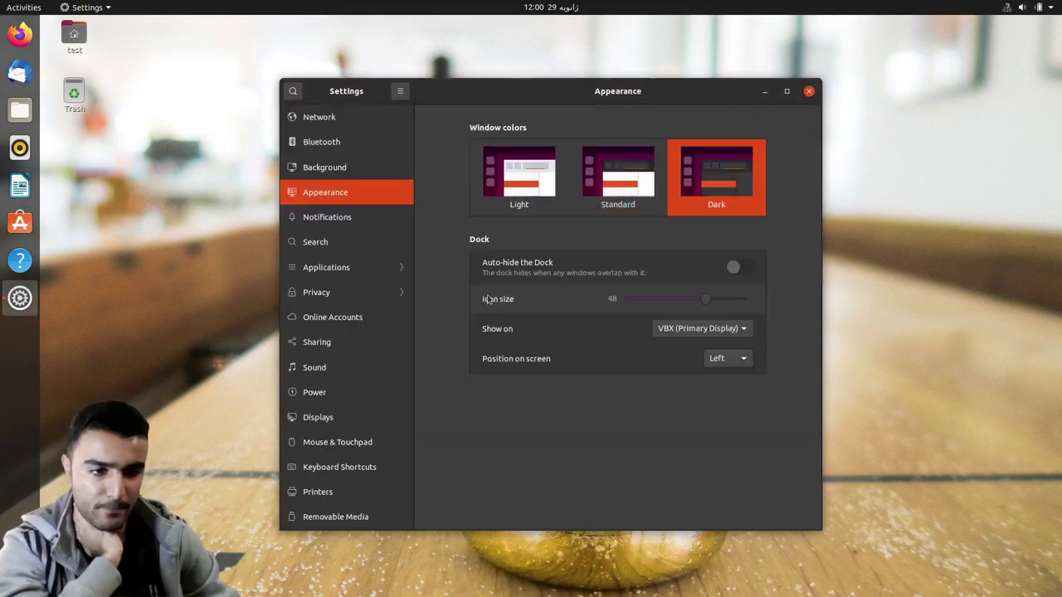
click(734, 273)
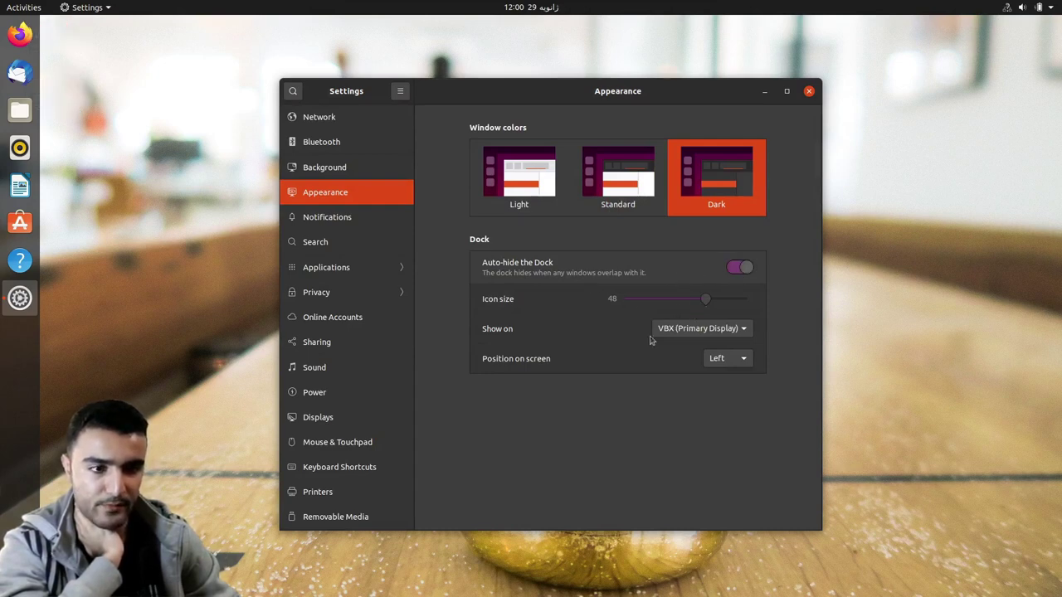
- Look over the Notifications and Search pages and the activities overview
click(322, 217)
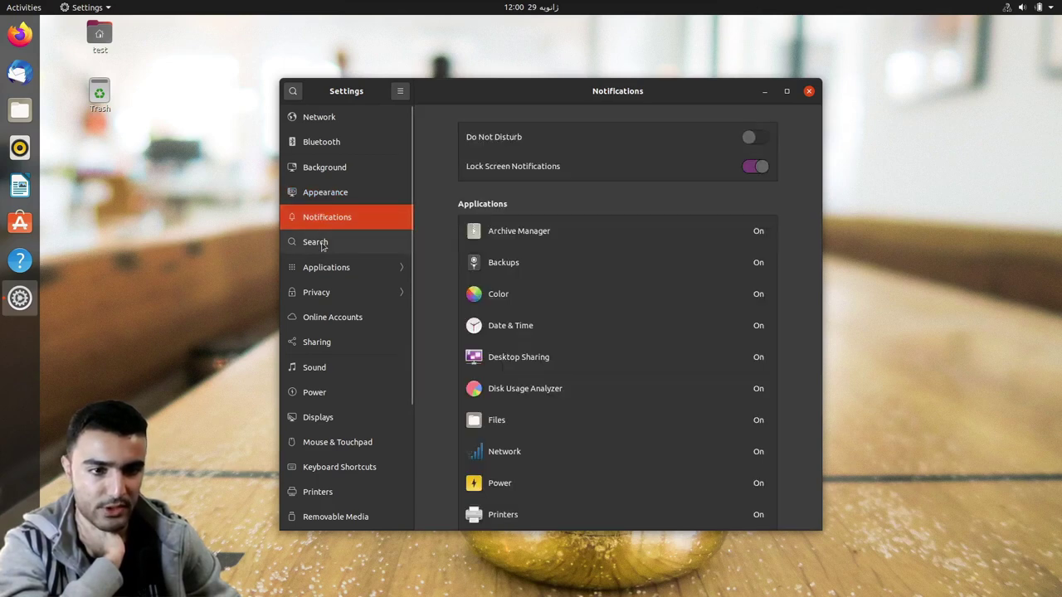
click(322, 243)
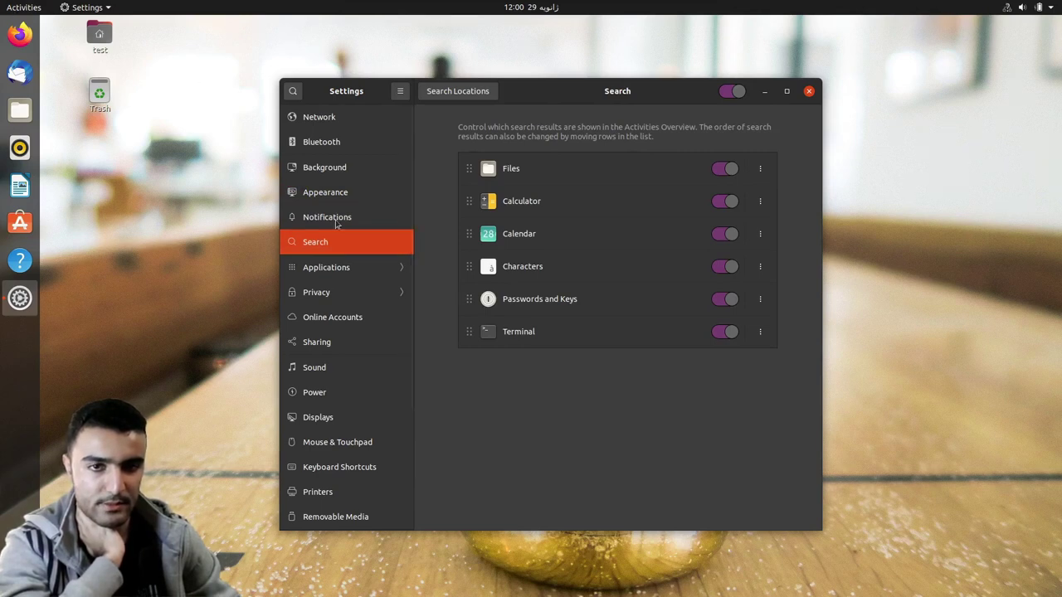
key(super)
key(super)
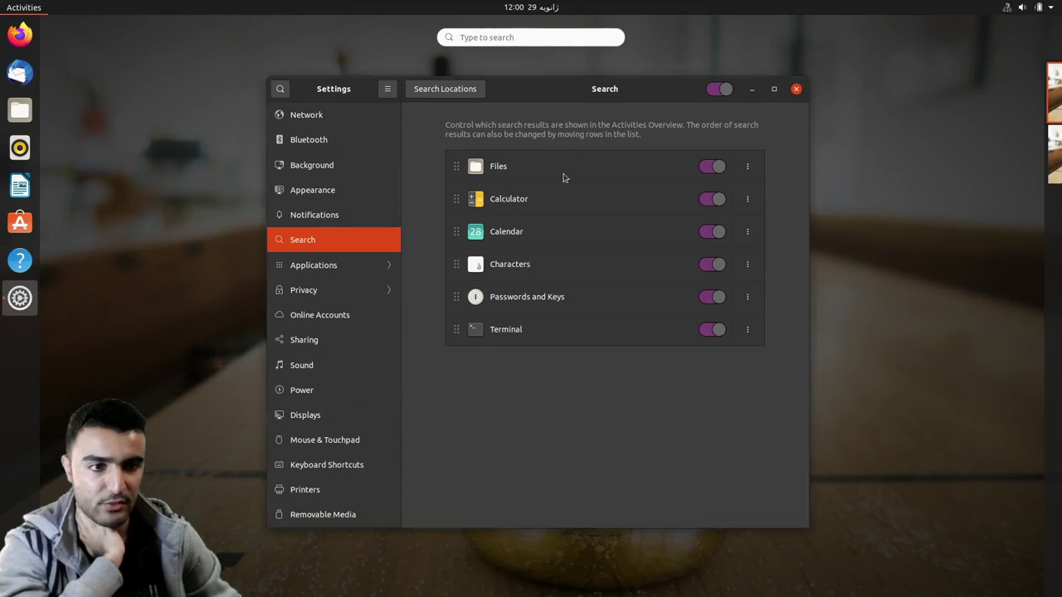
click(533, 395)
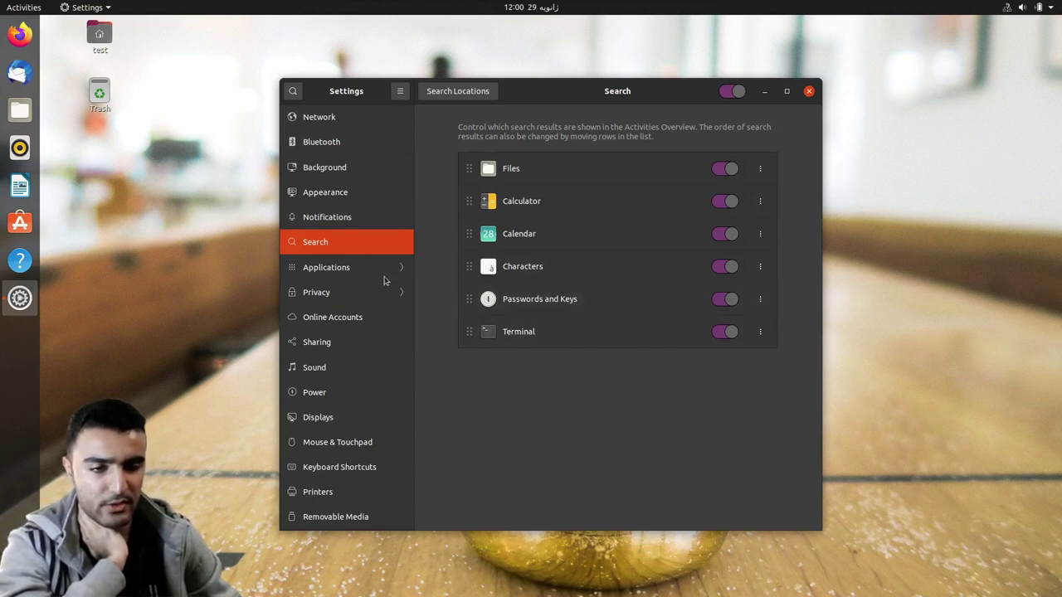
- Turn off connectivity checking; auto-delete trash after 14 days and keep file history 7 days
click(313, 293)
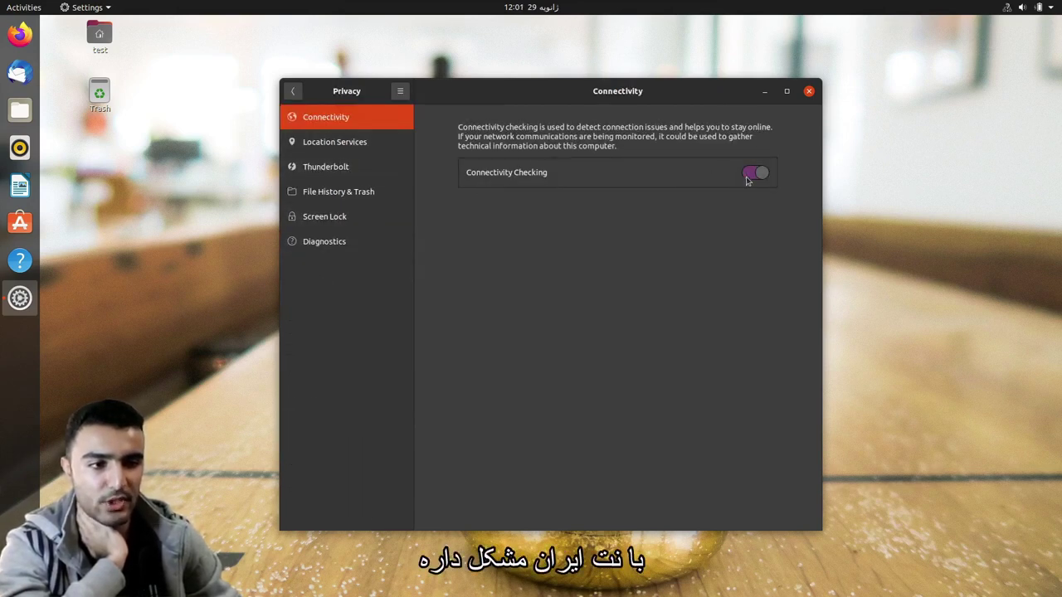
click(755, 172)
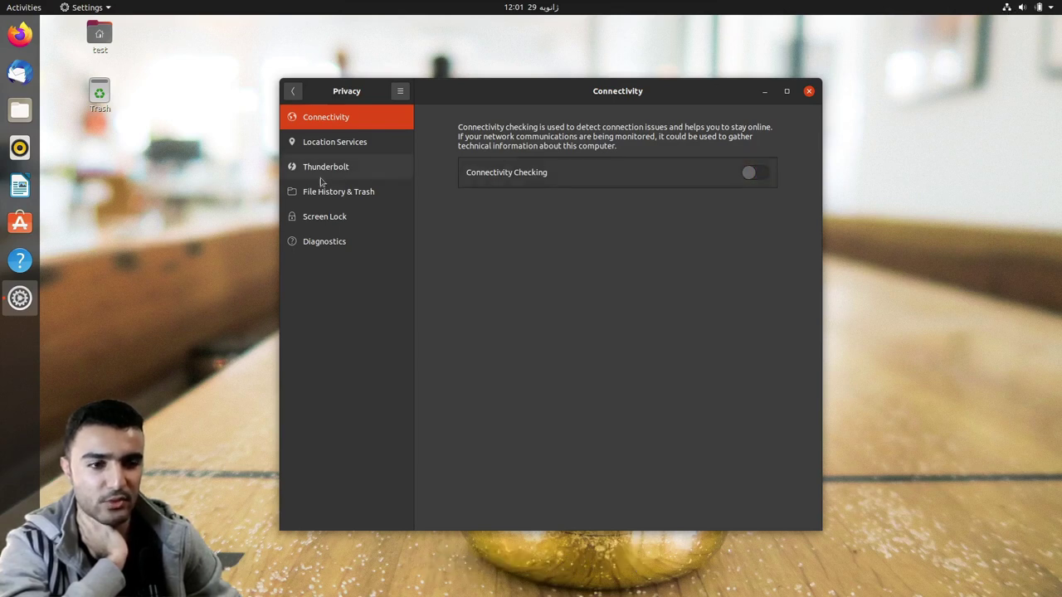
click(340, 150)
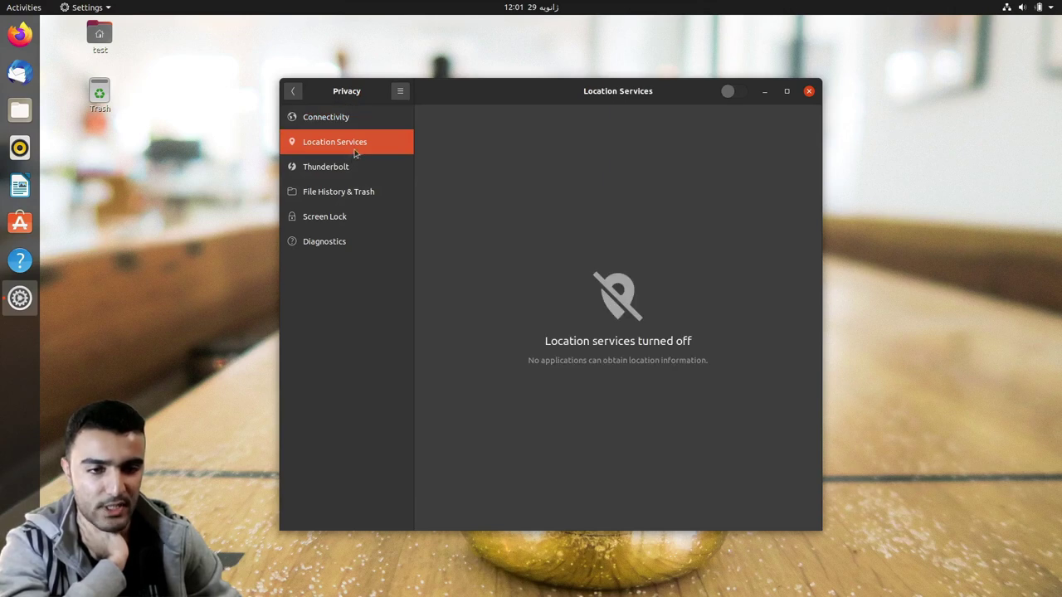
key(Down)
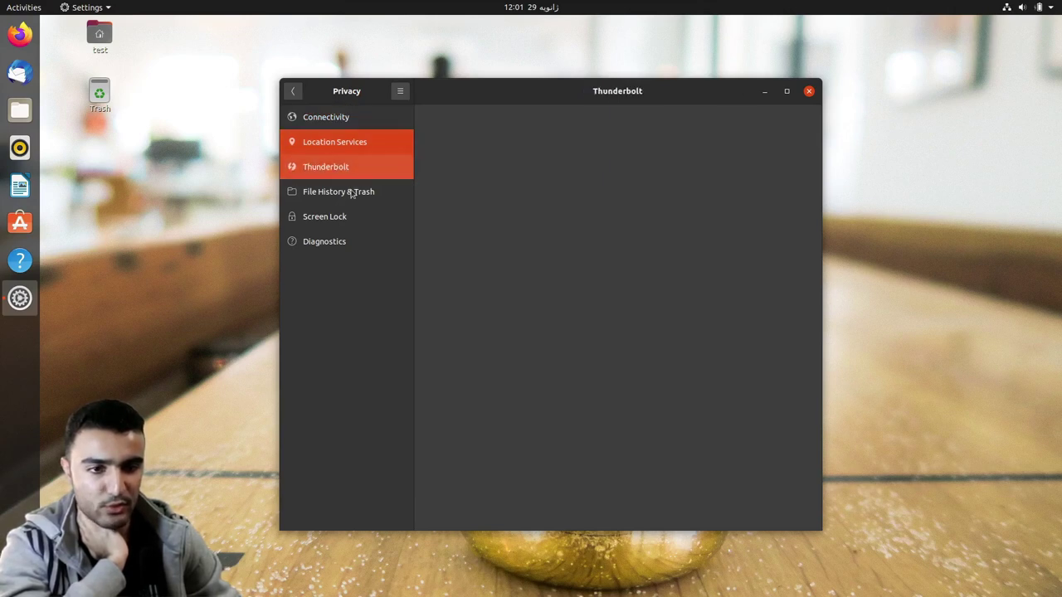
click(351, 192)
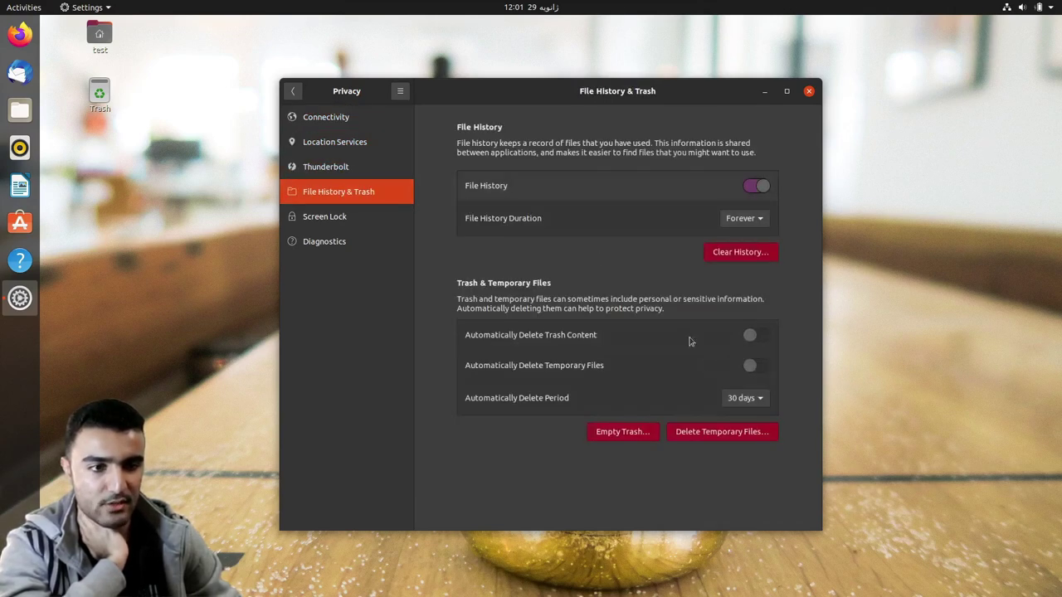
click(744, 400)
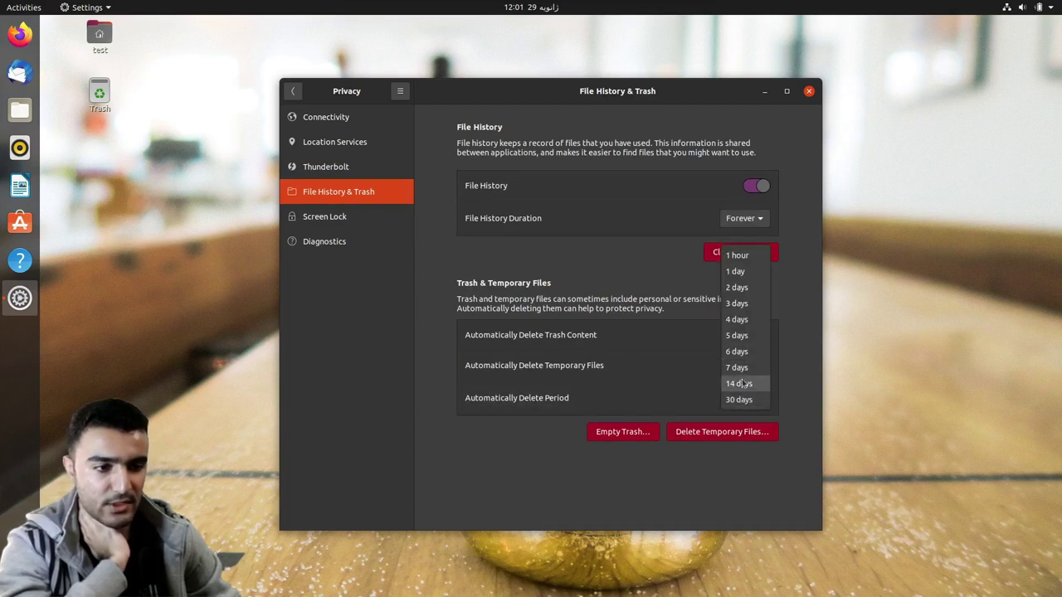
click(742, 378)
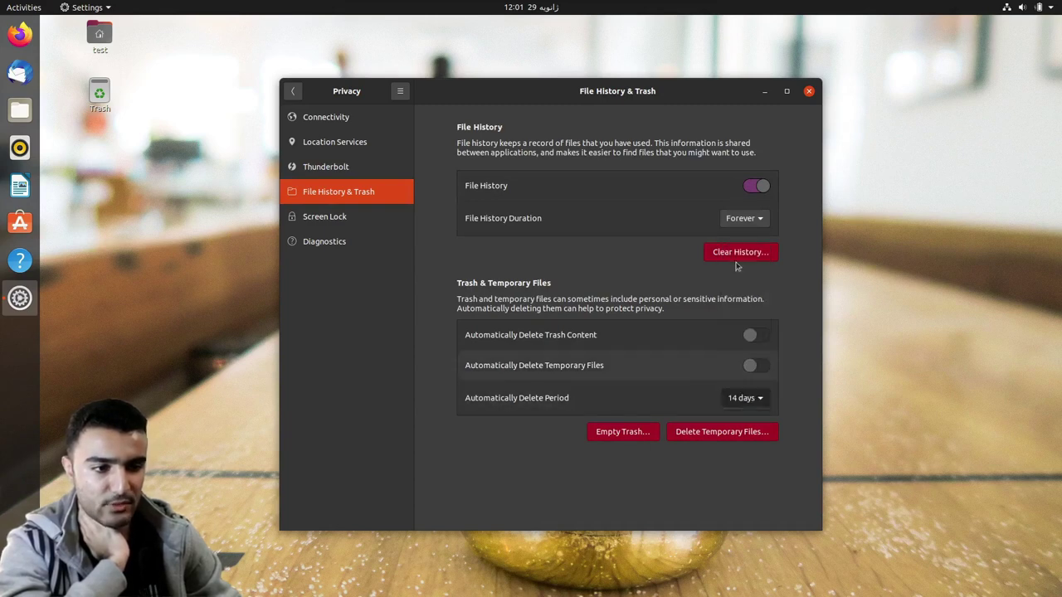
click(743, 218)
click(737, 190)
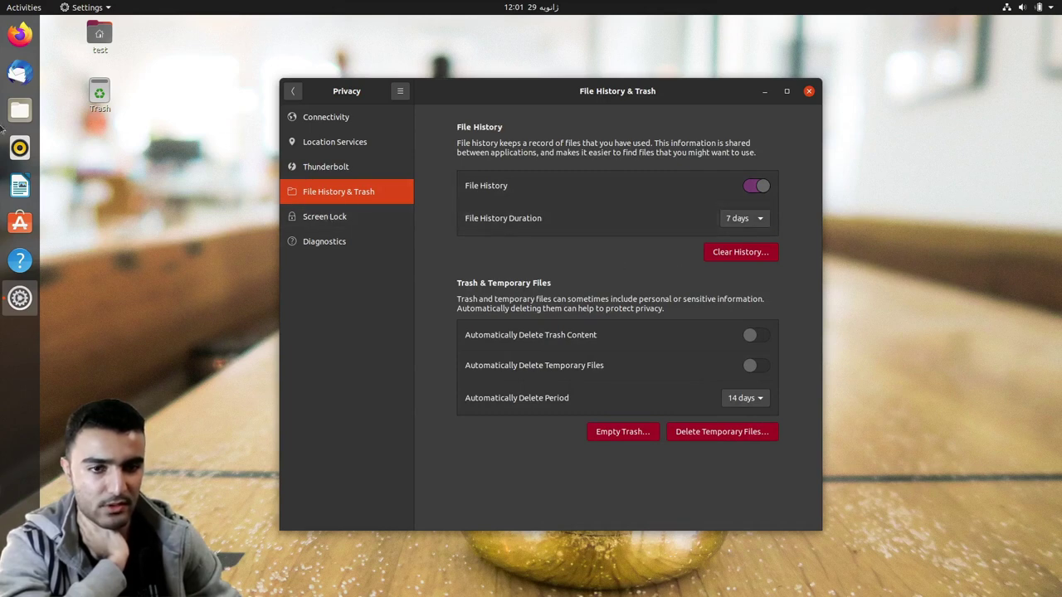
- Set Screen Lock to blank the screen after 12 minutes and lock 3 minutes later
click(366, 219)
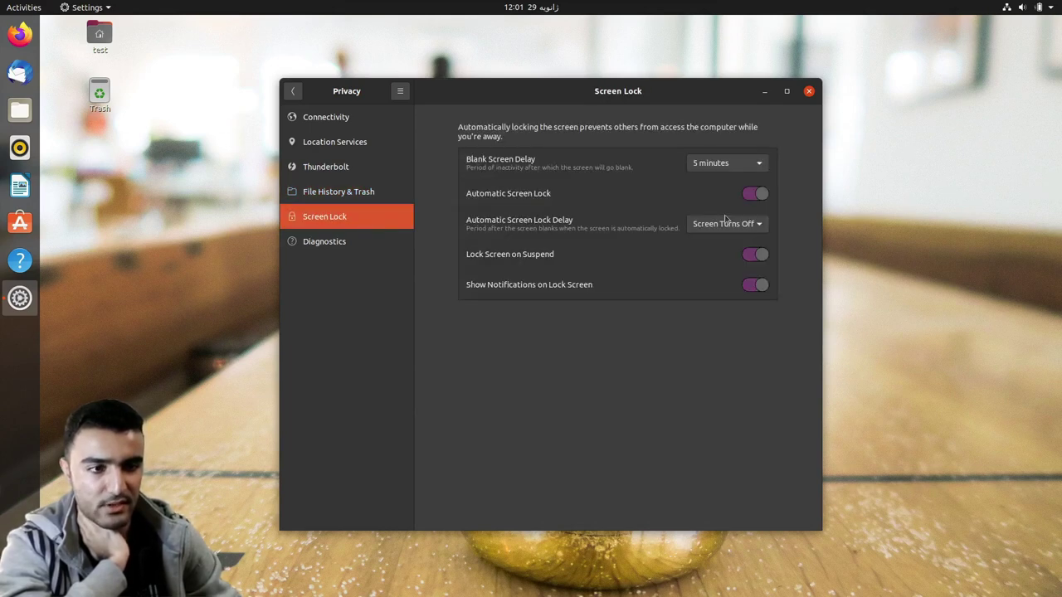
click(716, 164)
click(714, 214)
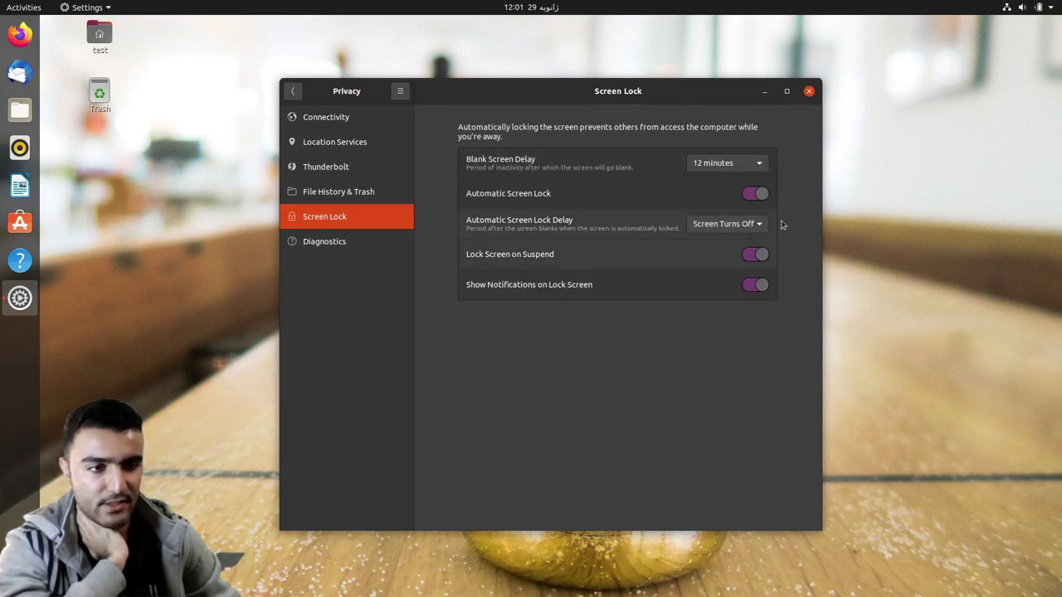
click(723, 224)
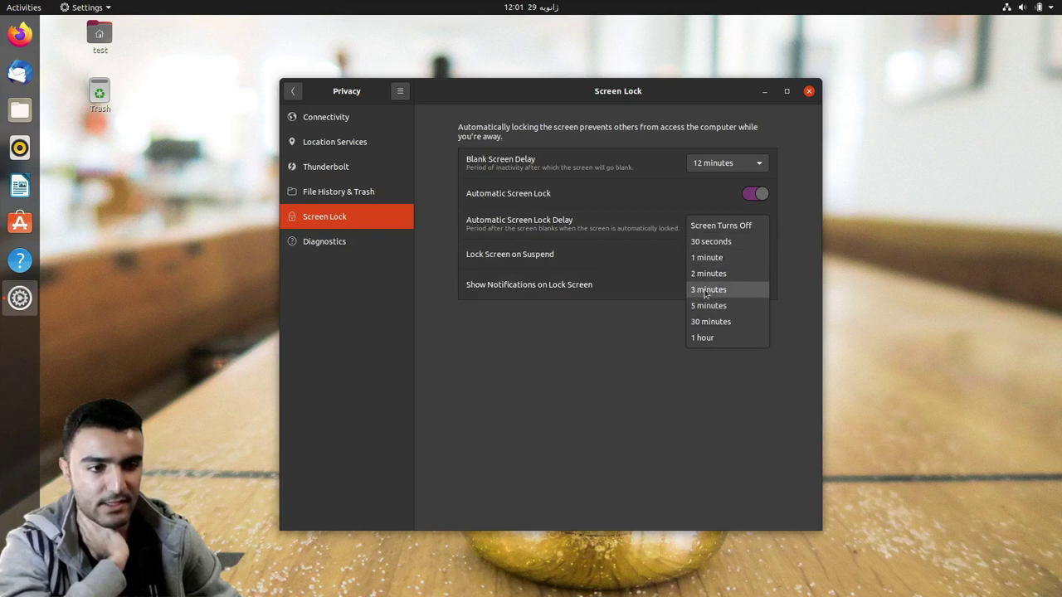
click(706, 290)
- Return to the main settings list and open the Sound page
key(Down)
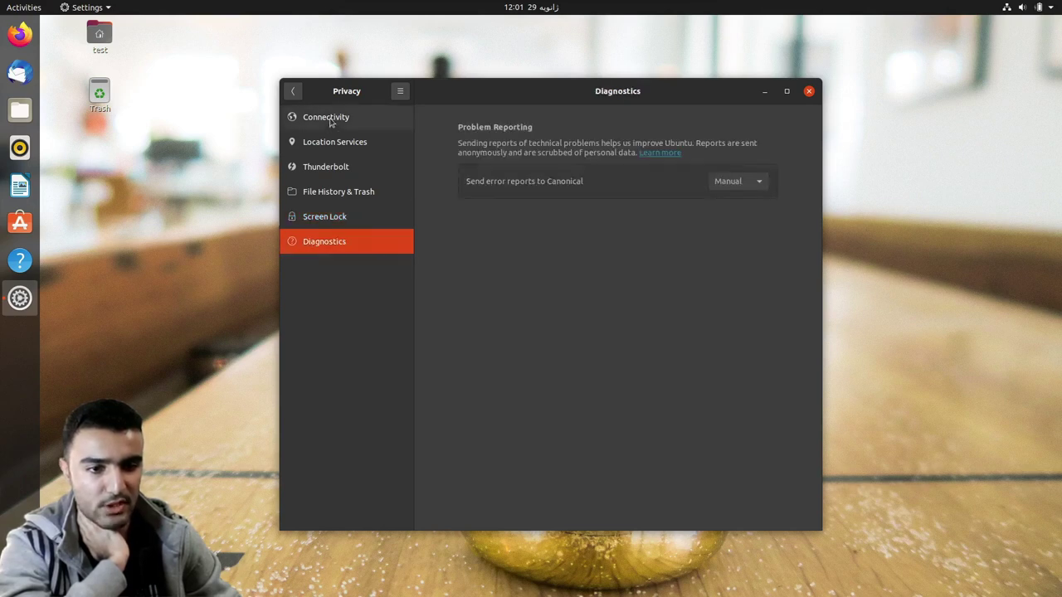
click(292, 90)
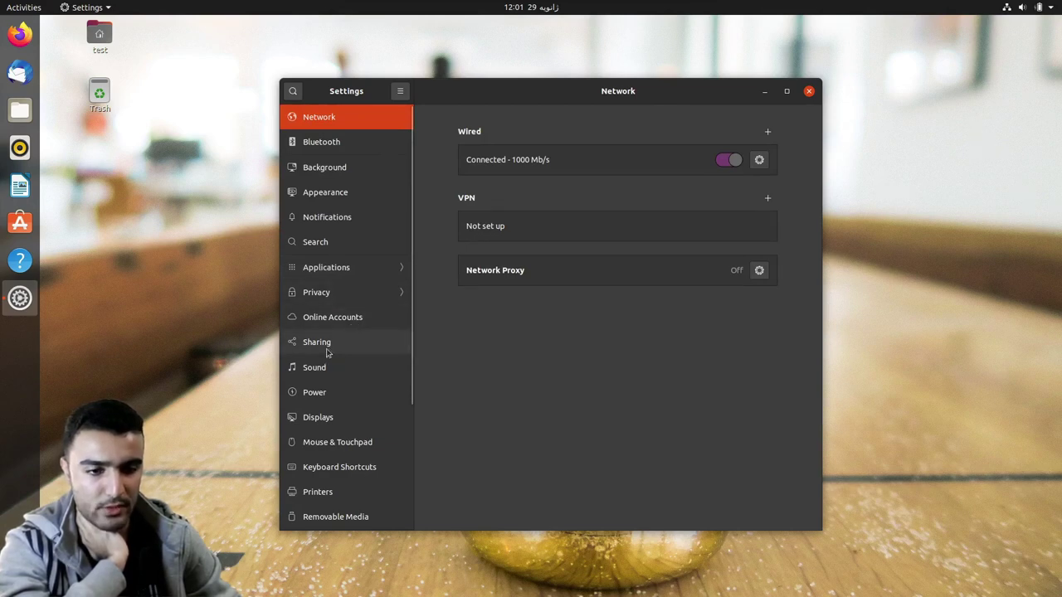
scroll(332, 351, down, 4)
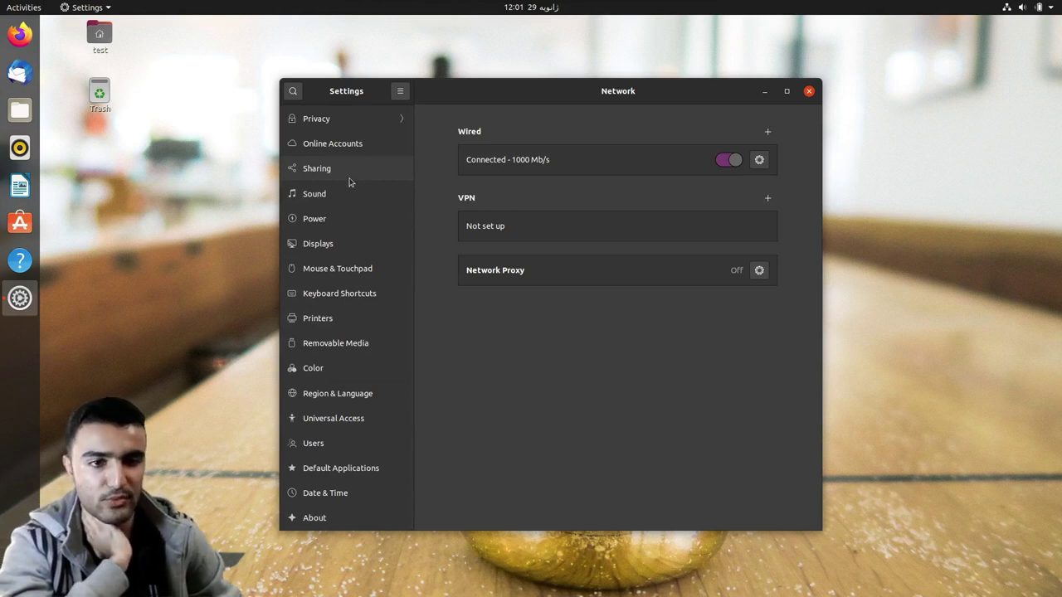
click(337, 195)
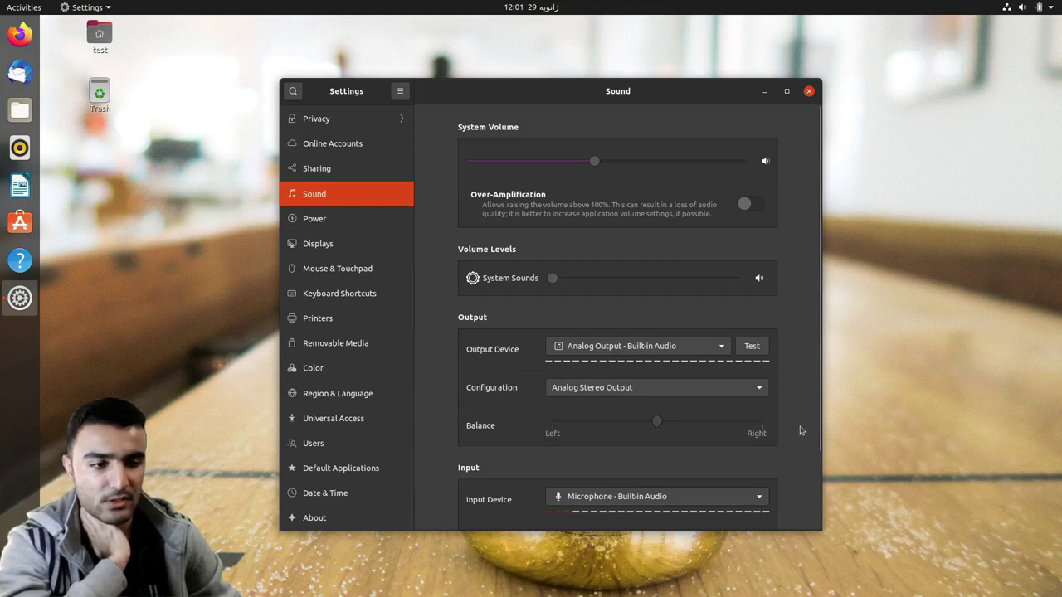
- Preview the Bark, Drip, Glass and Sonar alert sounds, then keep Default
scroll(801, 430, down, 3)
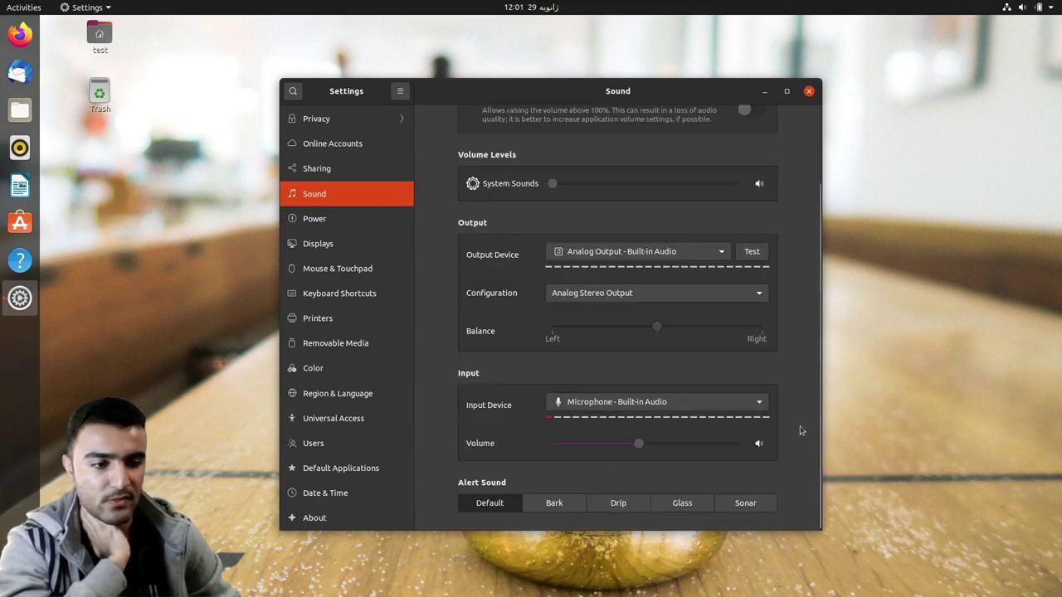
click(546, 508)
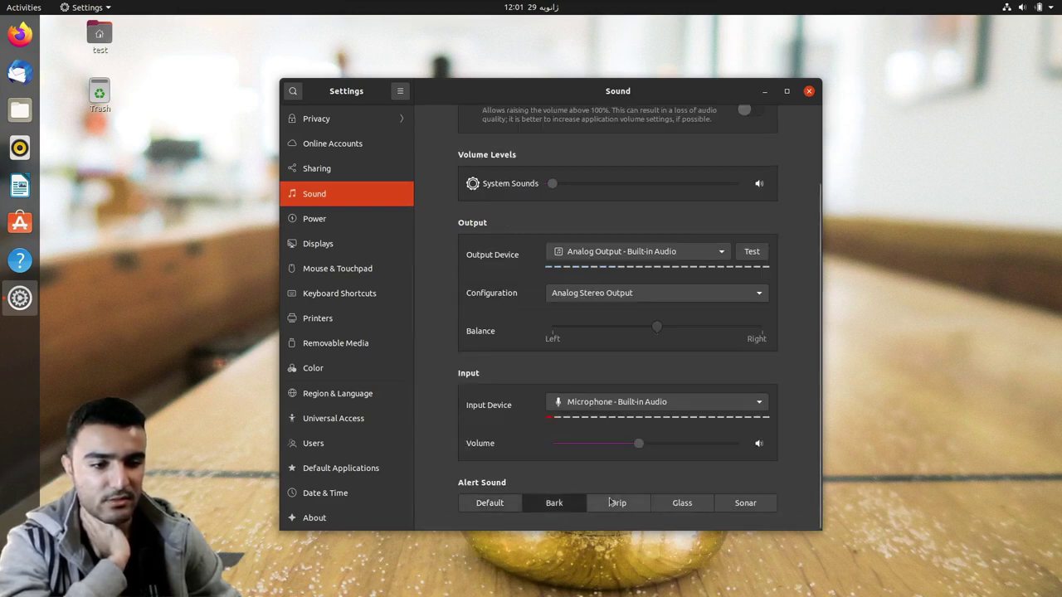
click(611, 503)
click(670, 505)
click(749, 508)
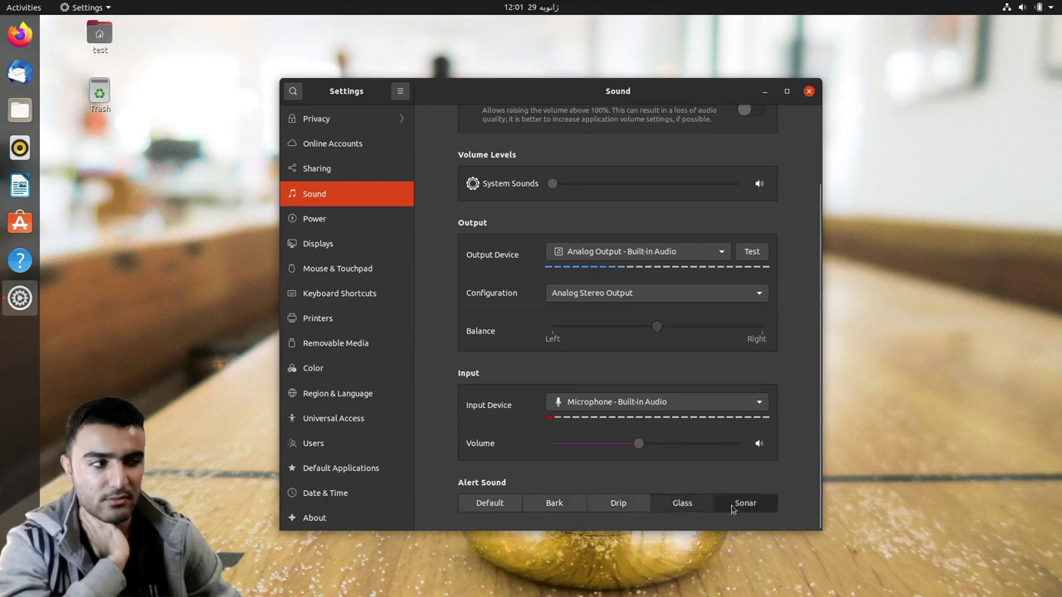
click(480, 503)
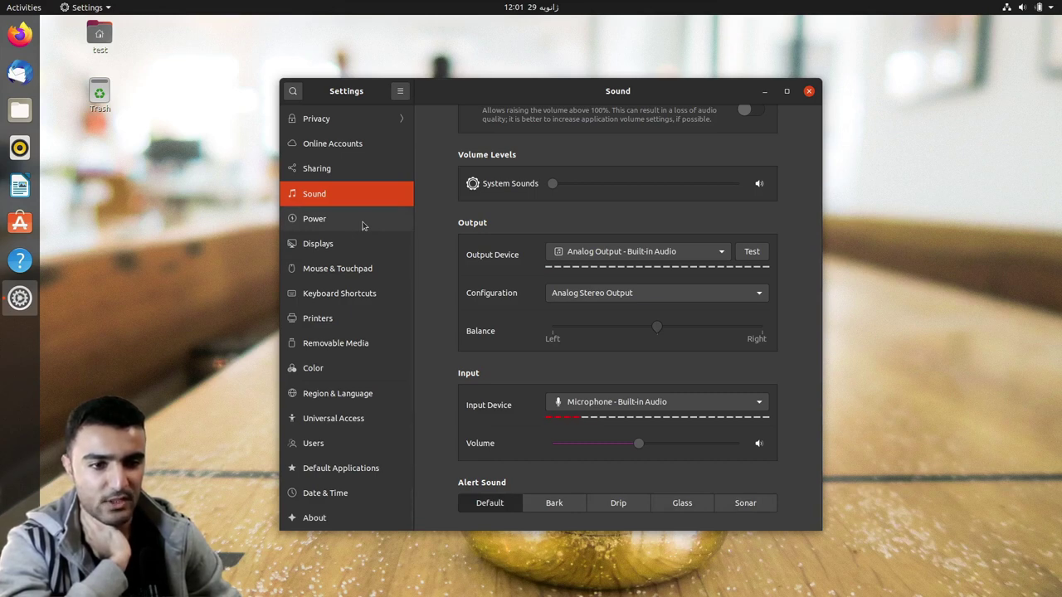
- Check the Power page's Automatic Suspend options without changes, then open Displays
click(363, 224)
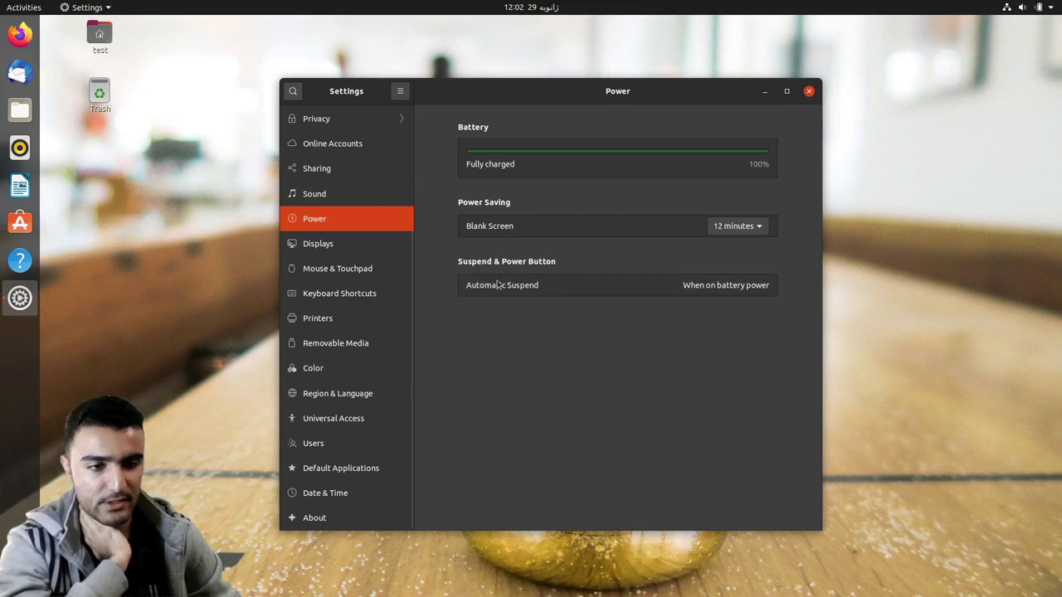
click(586, 286)
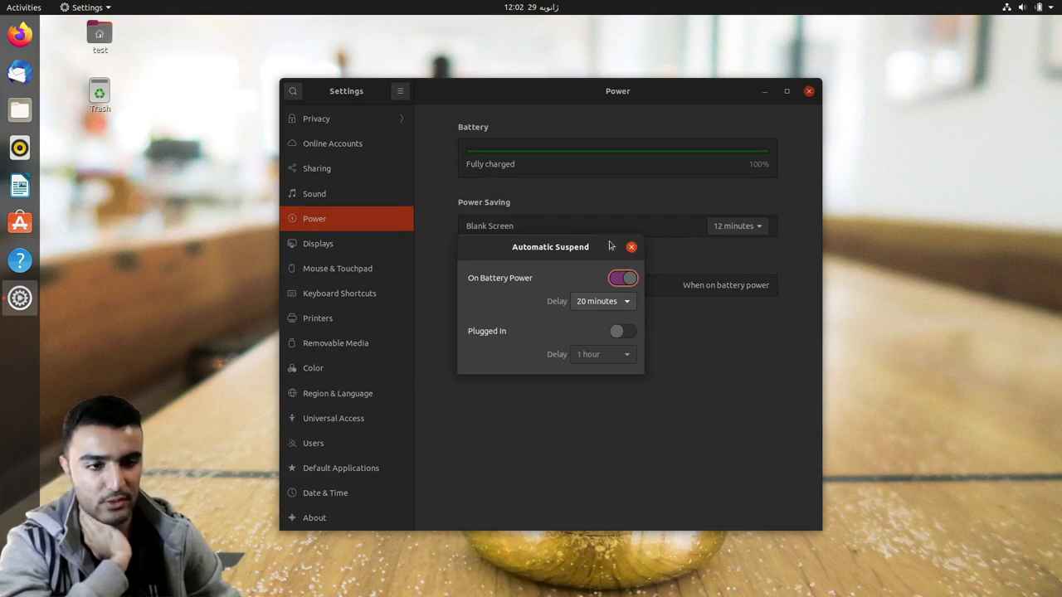
click(631, 247)
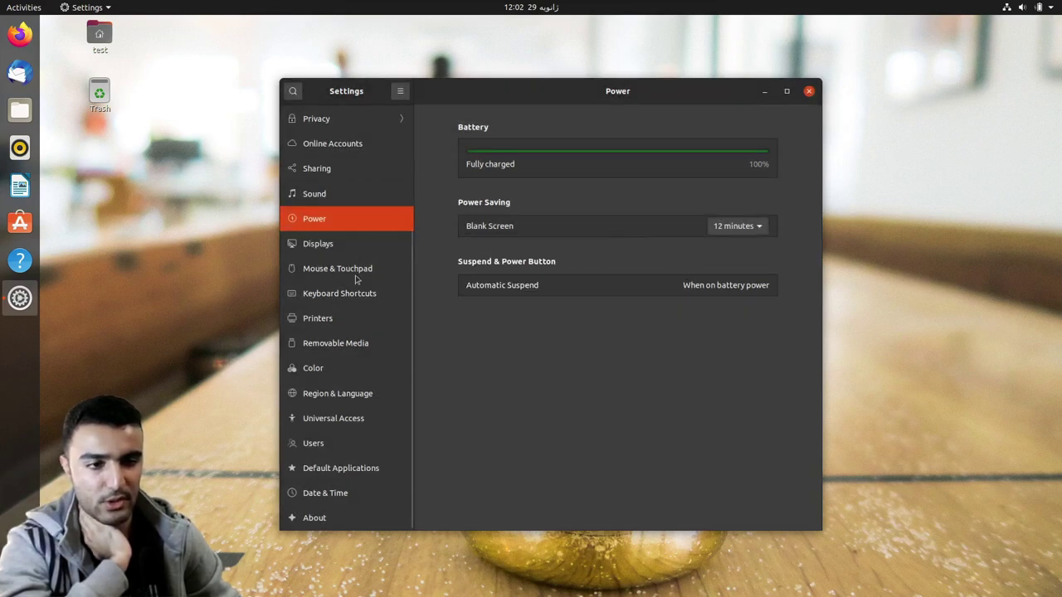
click(309, 247)
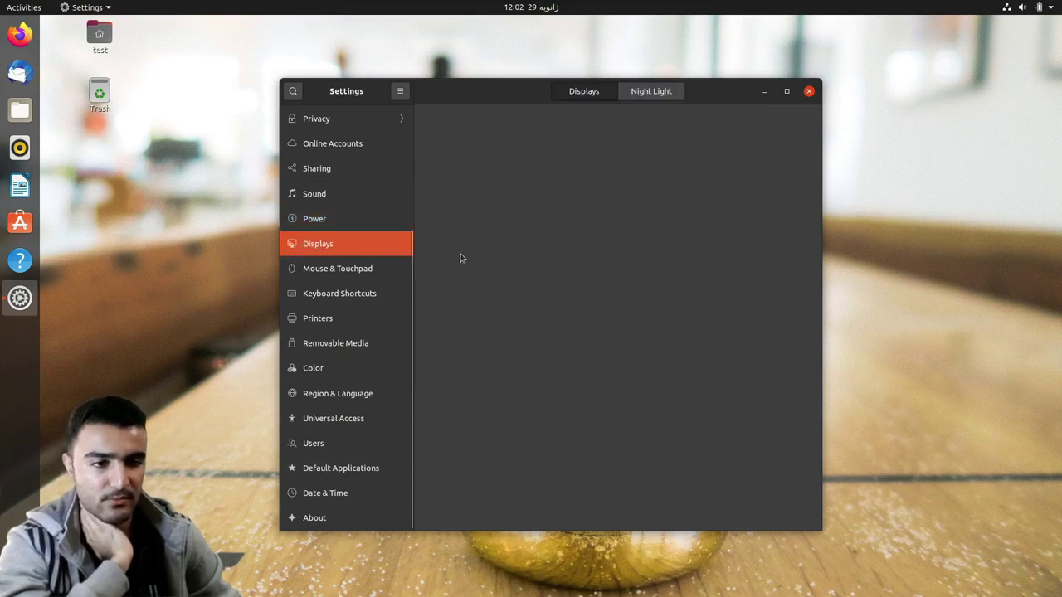
- Browse the Settings pages from Mouse & Touchpad through Keyboard Shortcuts, Printers, Removable Media and Color to Universal Access
click(320, 270)
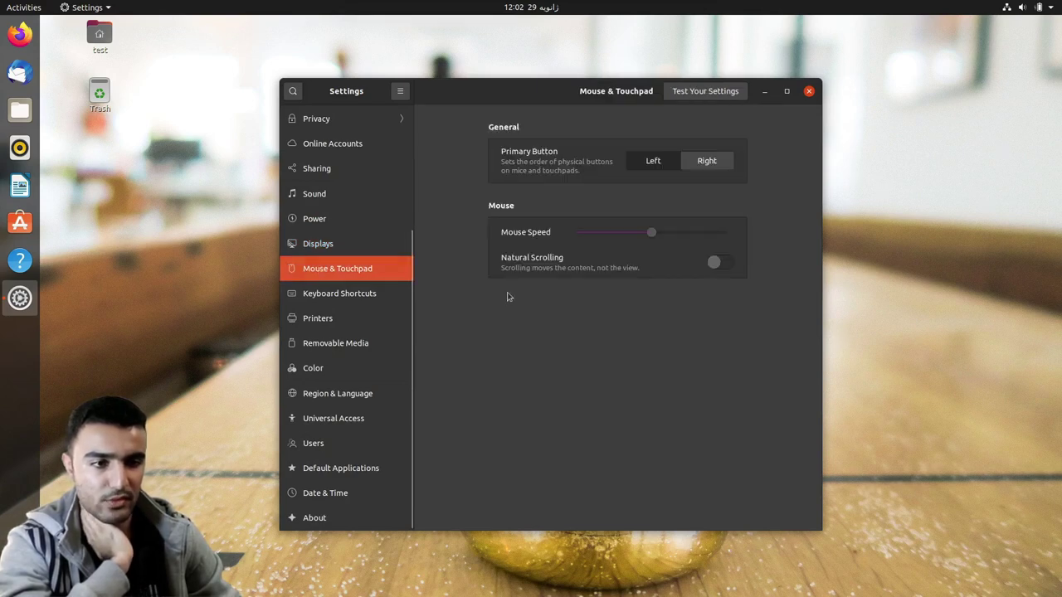
click(365, 299)
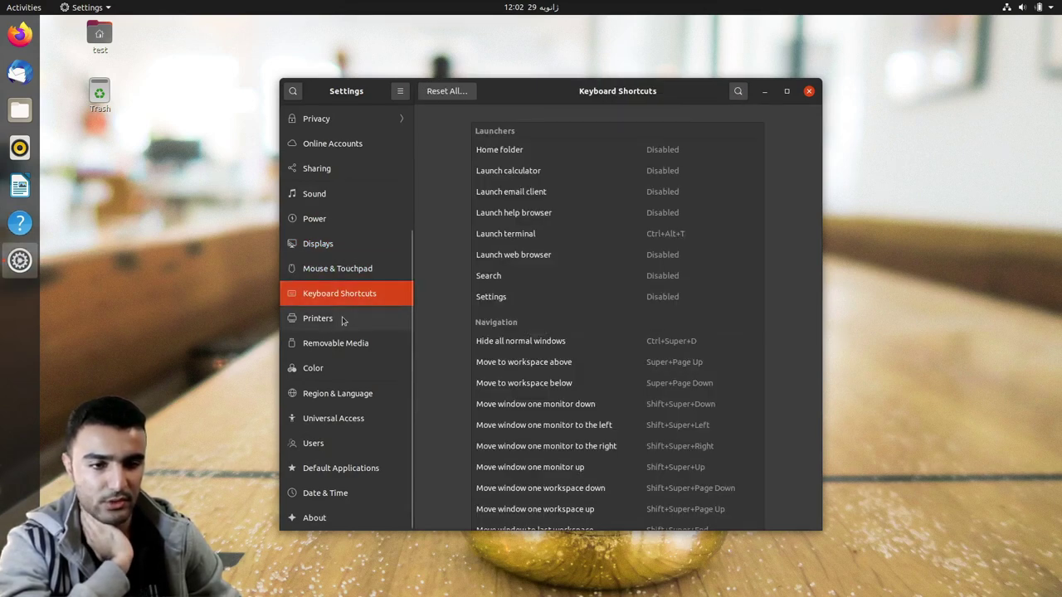
key(Down)
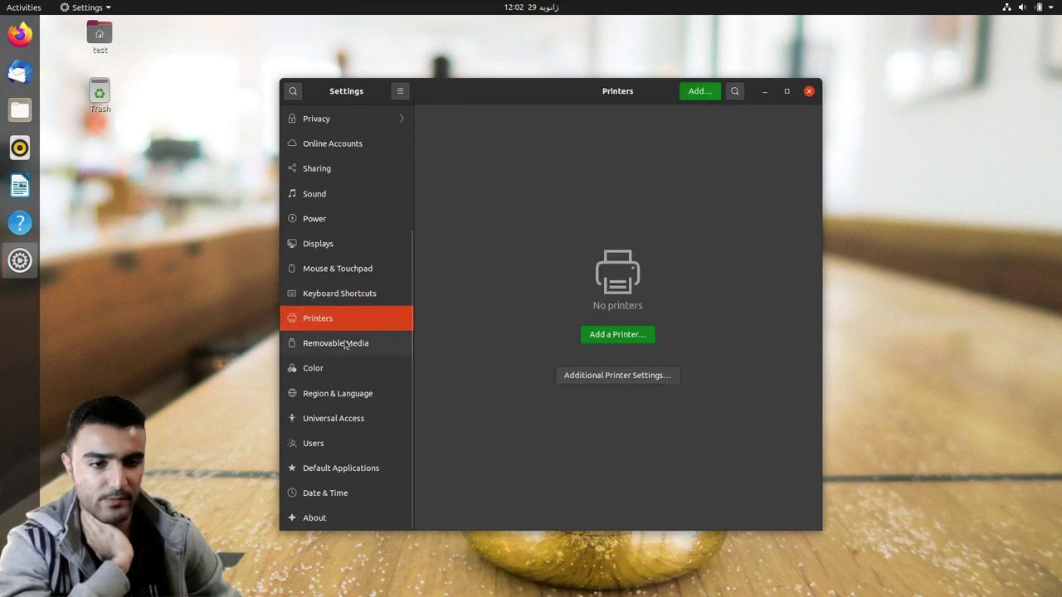
key(Down)
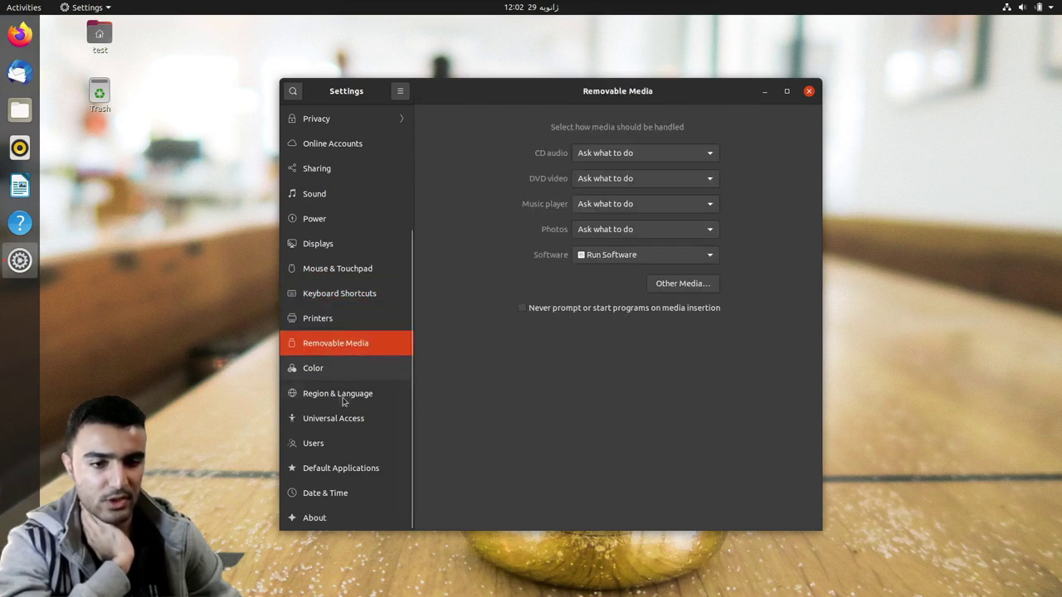
key(Down)
key(Down)
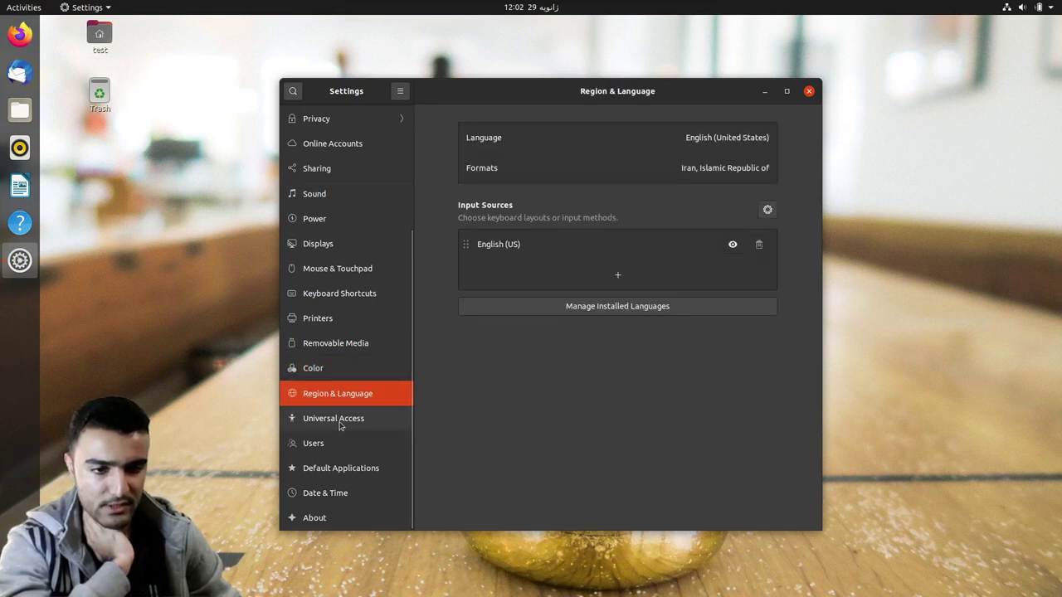
key(Down)
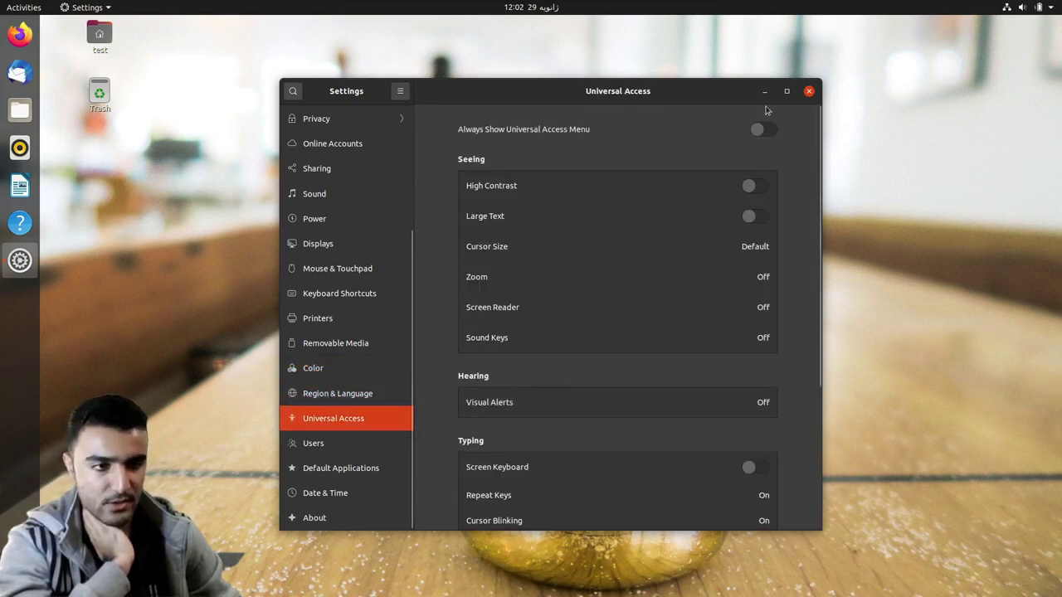
- Turn on Always Show Universal Access Menu, check the new top-bar menu, then go to Users
click(763, 129)
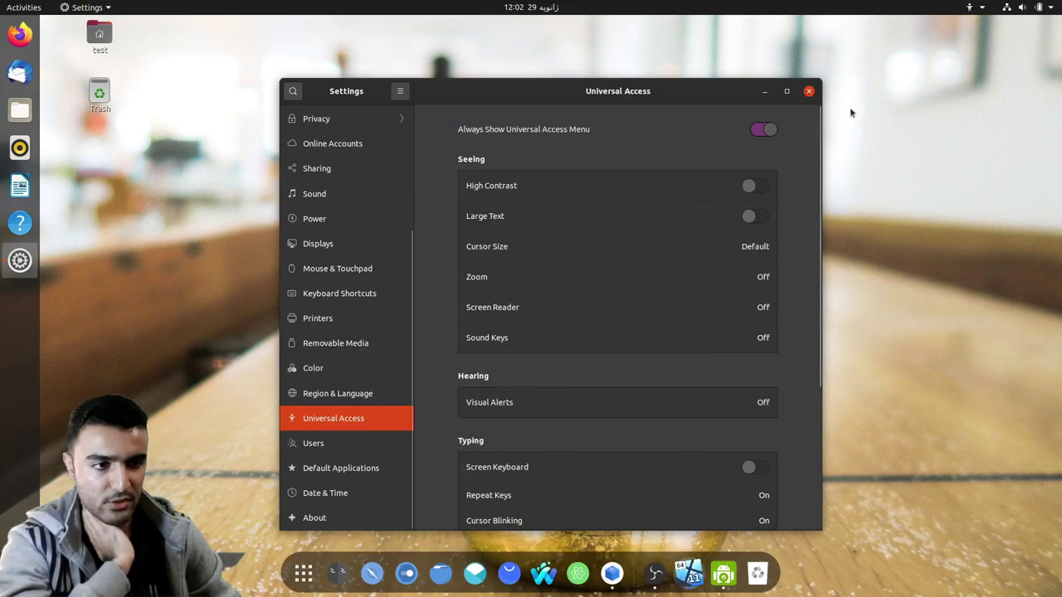
click(982, 10)
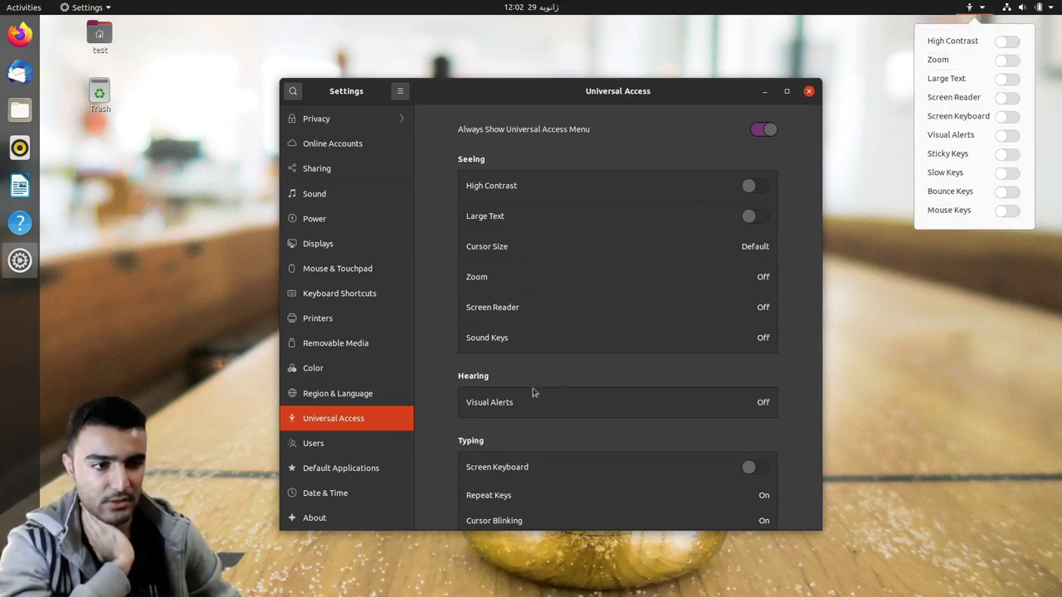
click(332, 449)
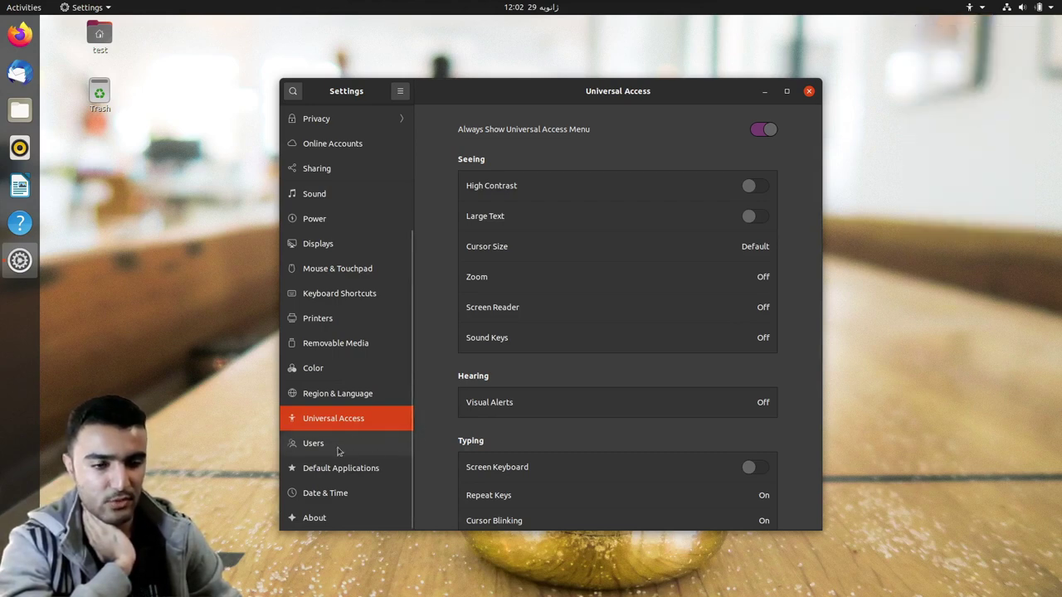
click(332, 444)
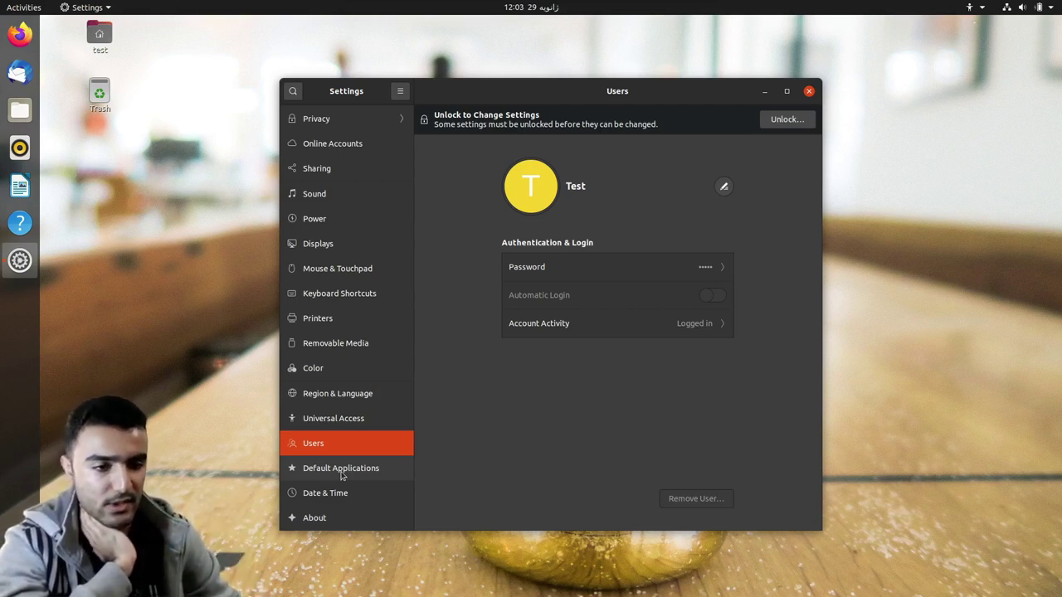
- In Default Applications, review the calendar choices and keep Text Editor as the calendar app
click(341, 470)
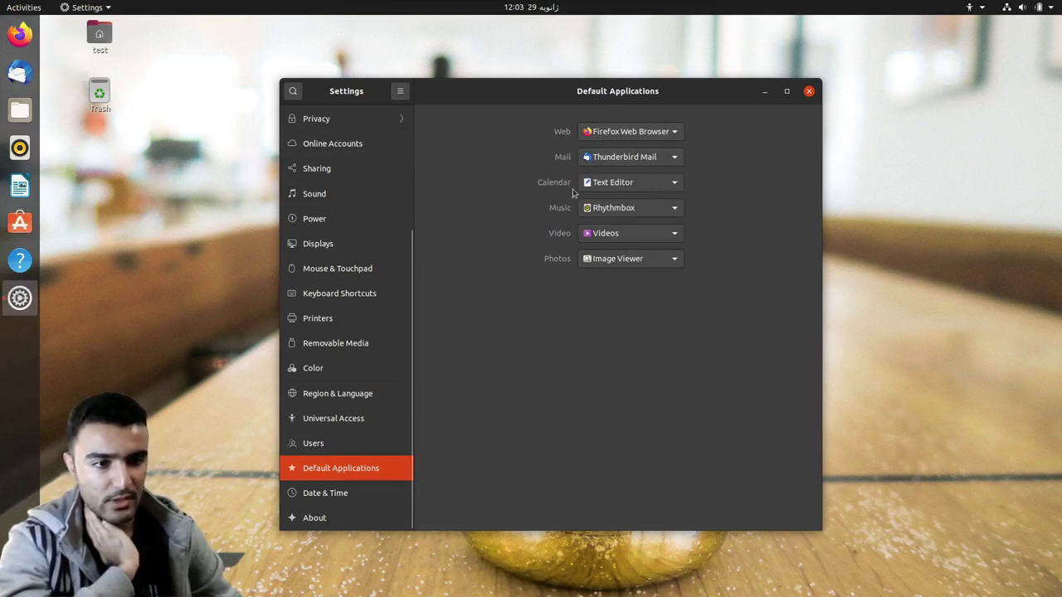
click(659, 186)
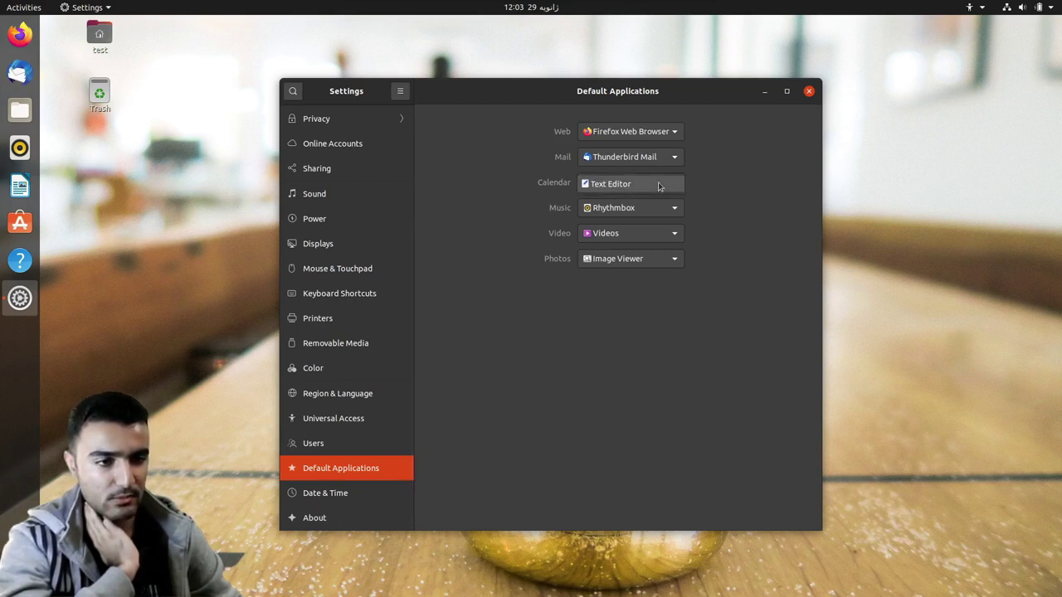
click(607, 186)
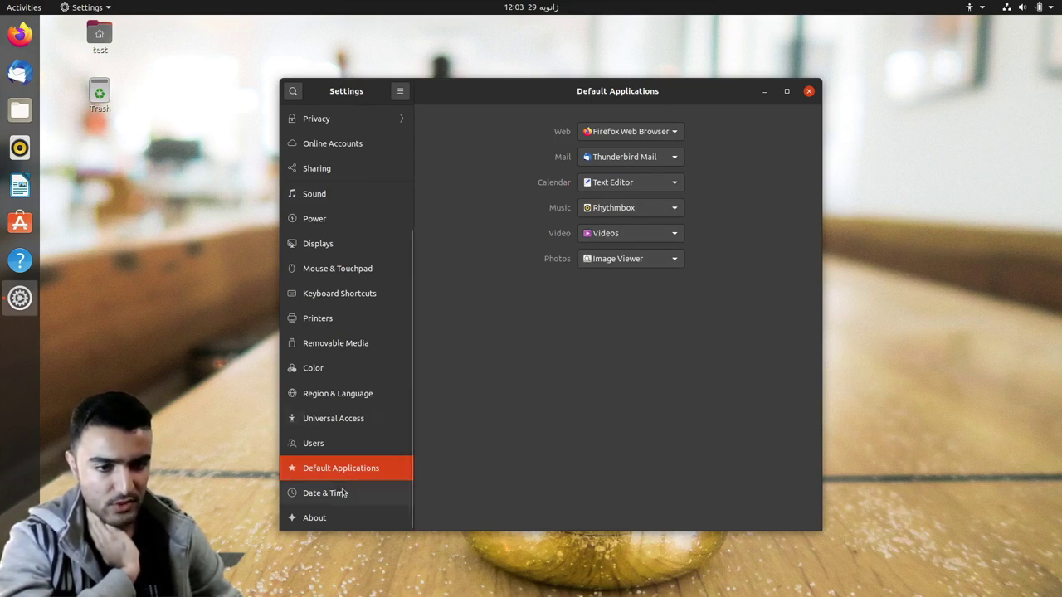
- Step through Date & Time to the About page, review the system info, and close Settings
key(Down)
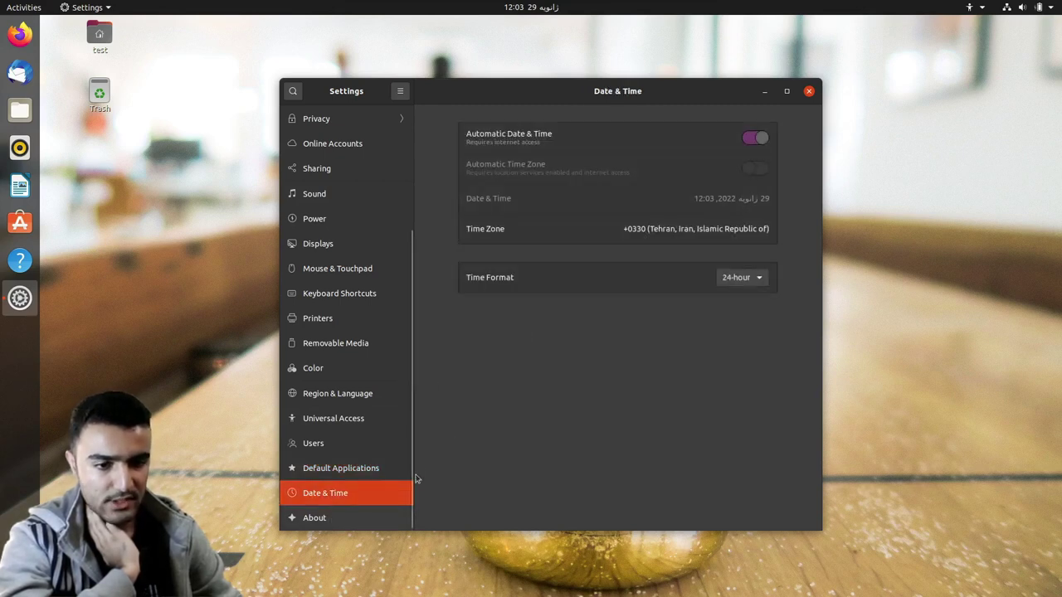
key(Down)
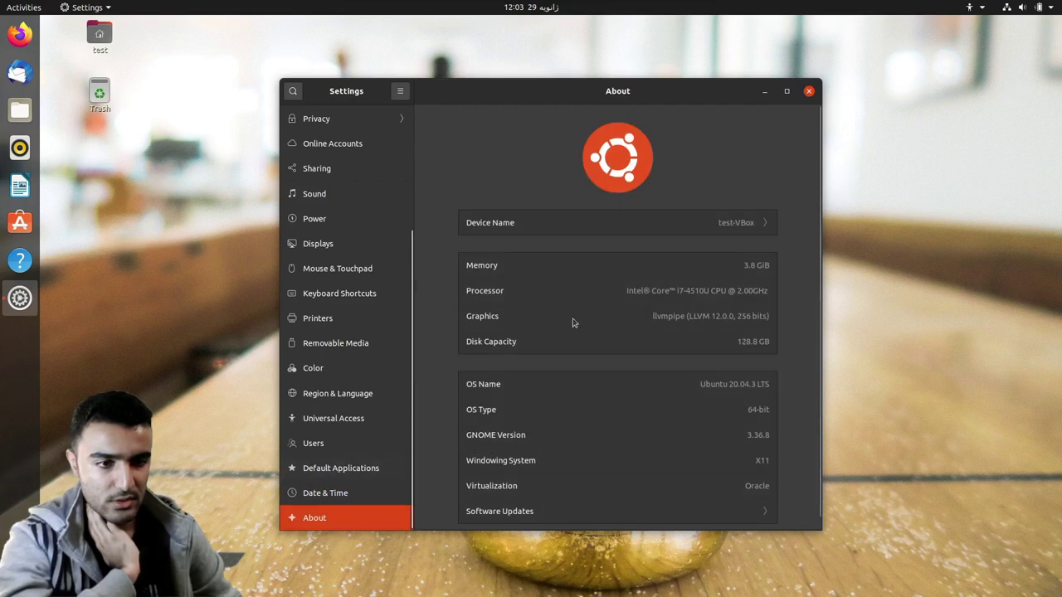
scroll(587, 313, down, 1)
scroll(587, 313, up, 1)
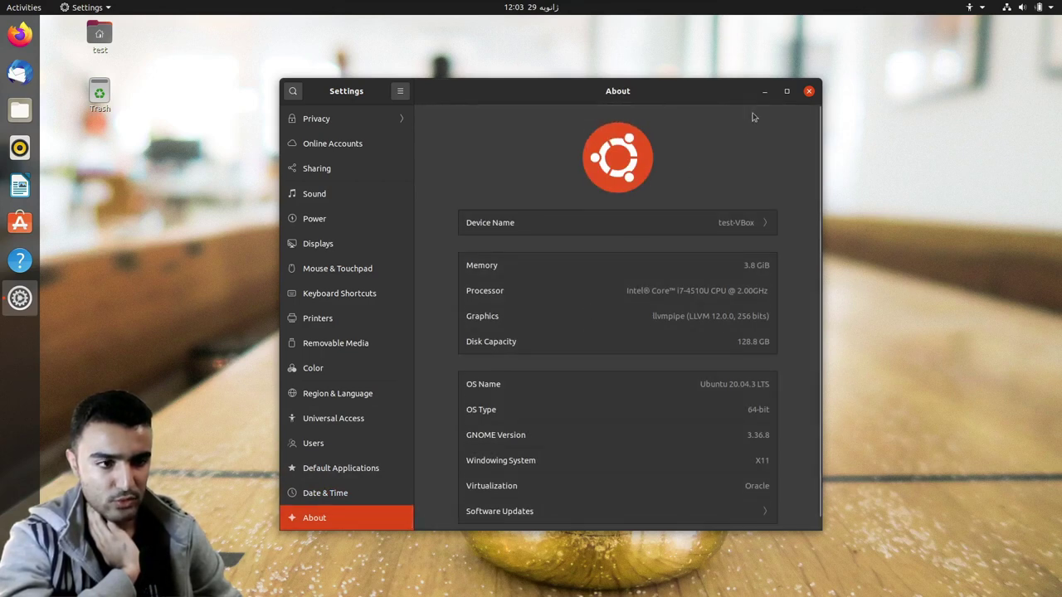
click(809, 91)
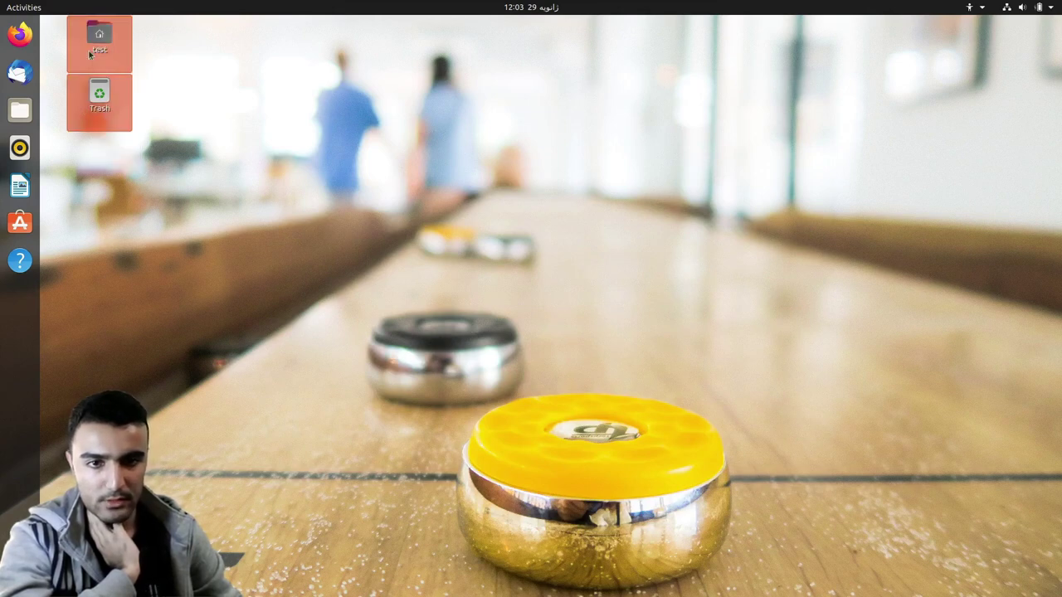
- Drag the test folder icon to the top-right corner with Trash just below it
drag(88, 49, 1029, 41)
drag(99, 97, 1025, 105)
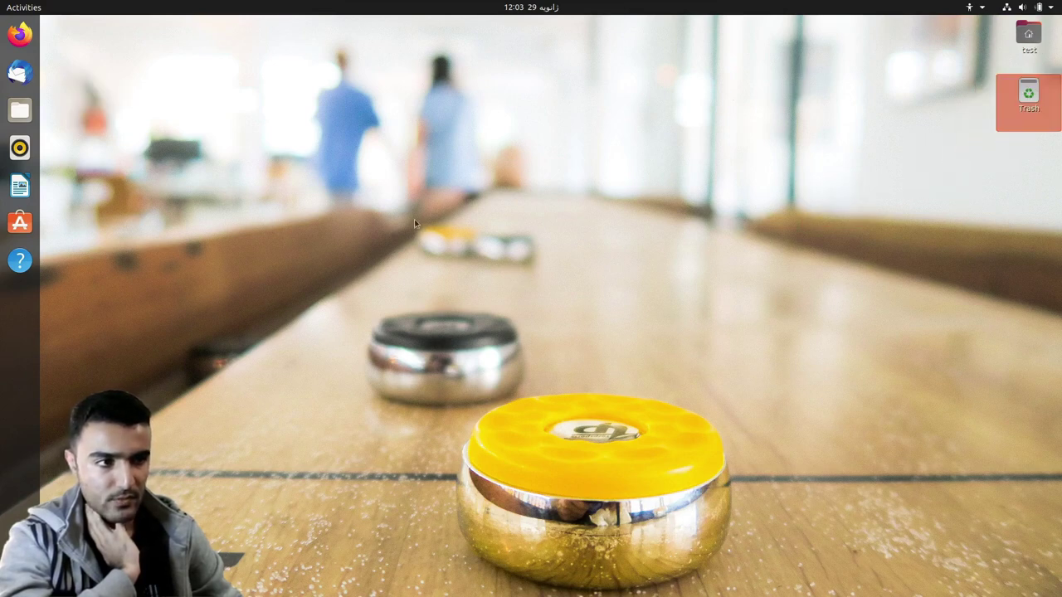
click(366, 425)
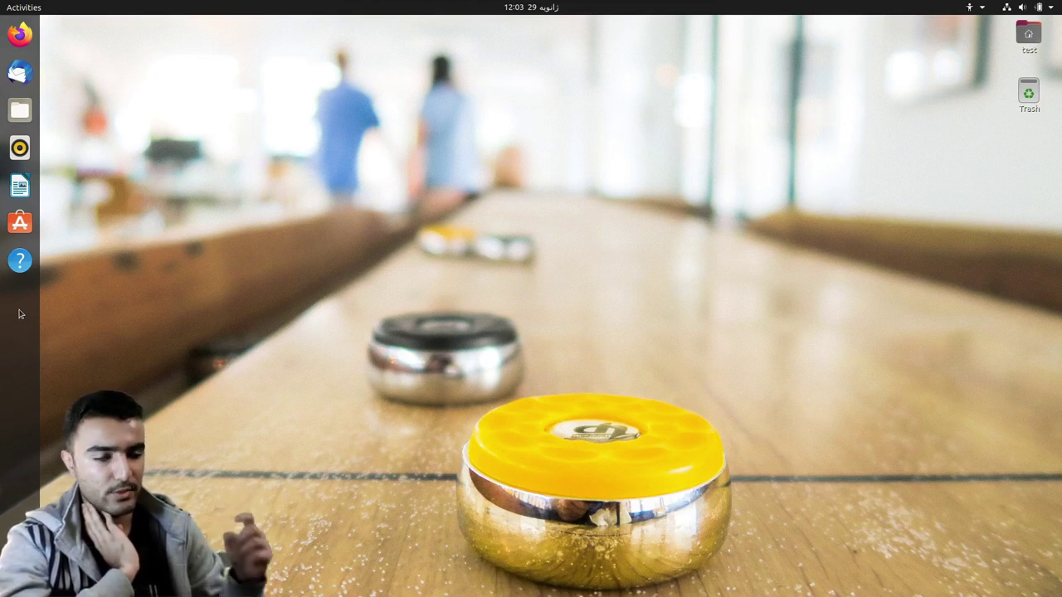
- Briefly look at the notifications/calendar panel and the system menu, then close them
click(531, 10)
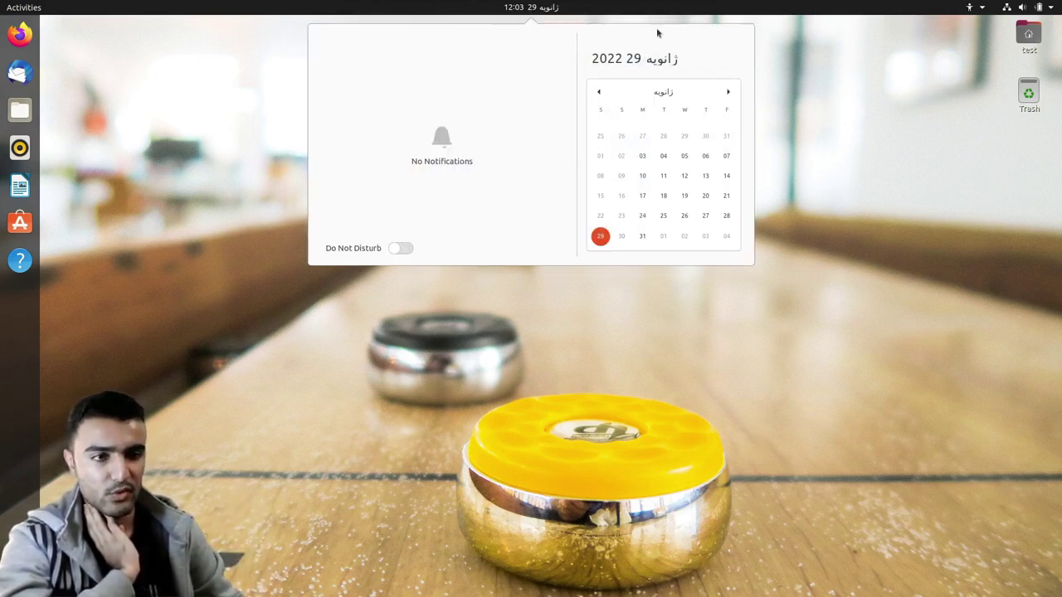
click(878, 60)
click(523, 10)
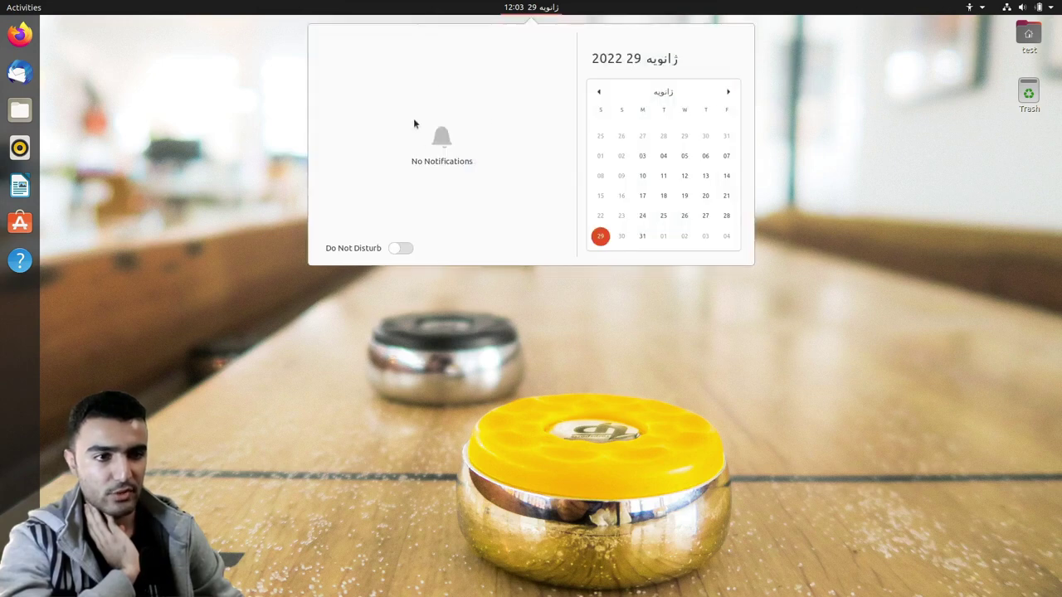
click(1006, 12)
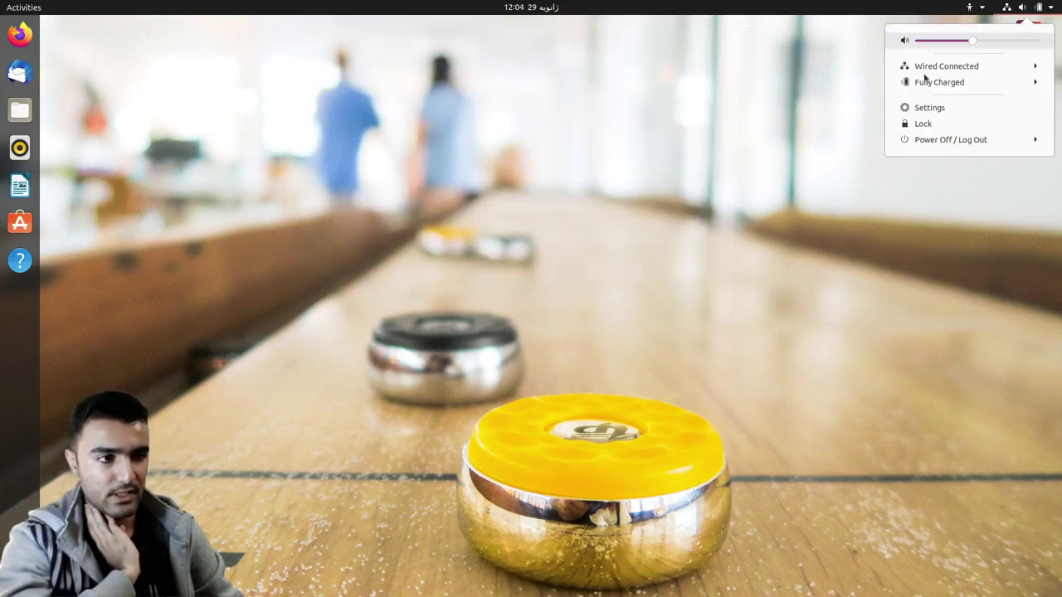
click(575, 209)
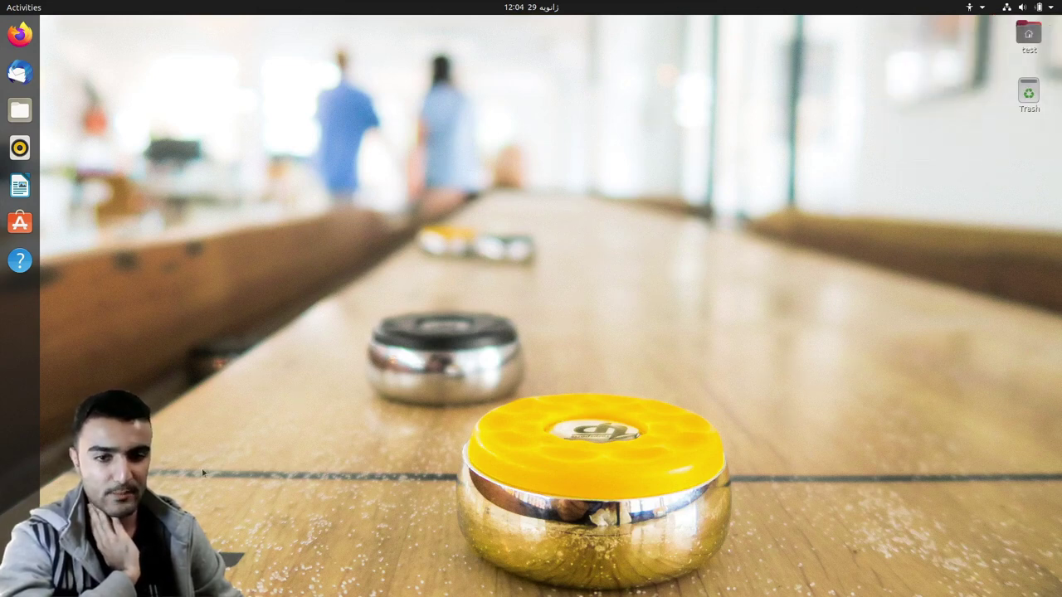
- Show the Activities overview and Super+A app grid, paging to the Mahjongg-through-Videos apps
click(25, 7)
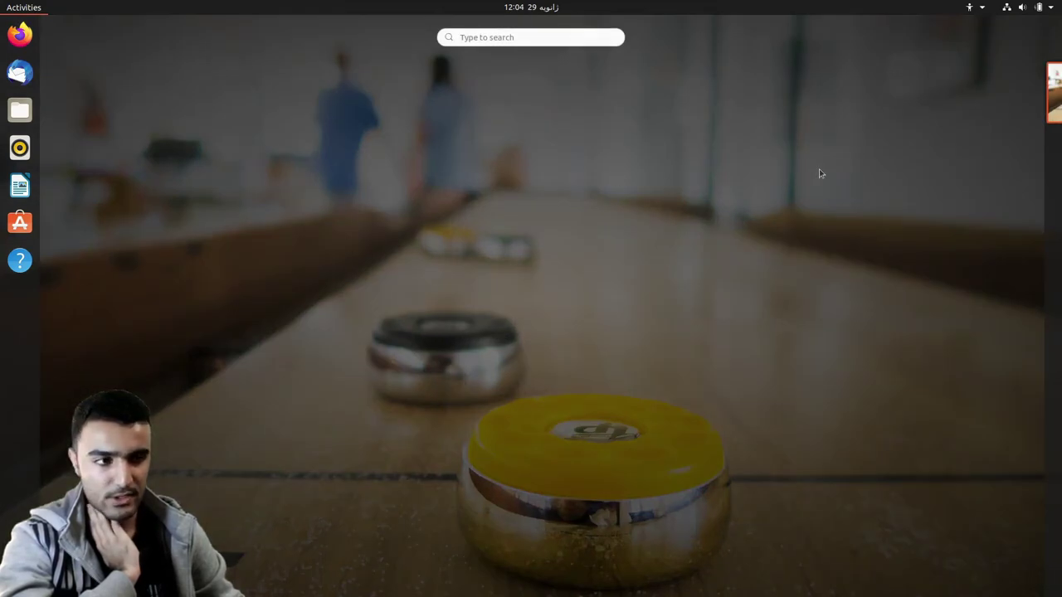
mouse_move(1038, 163)
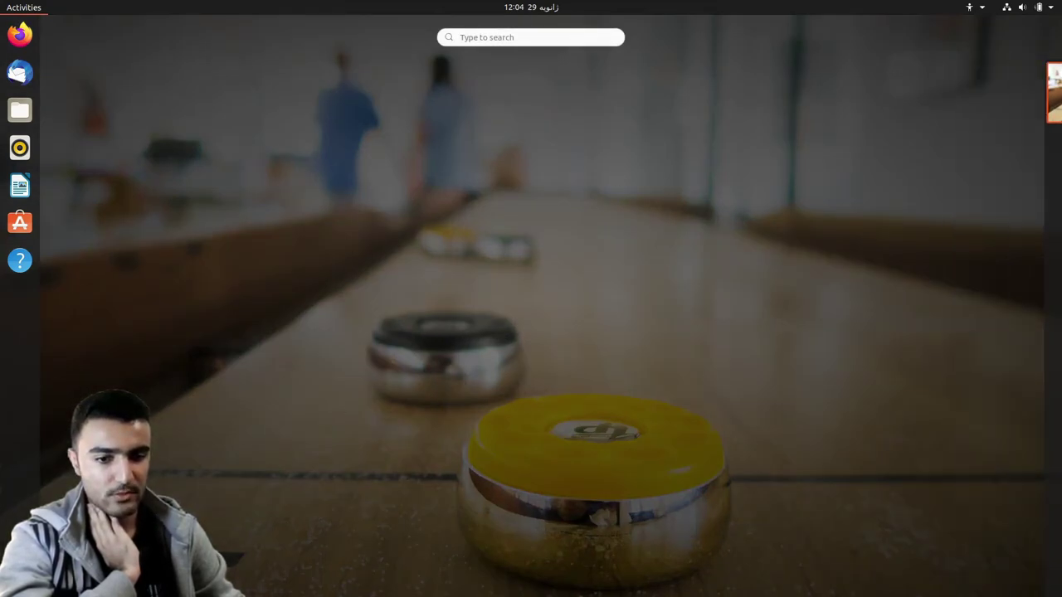
key(super+a)
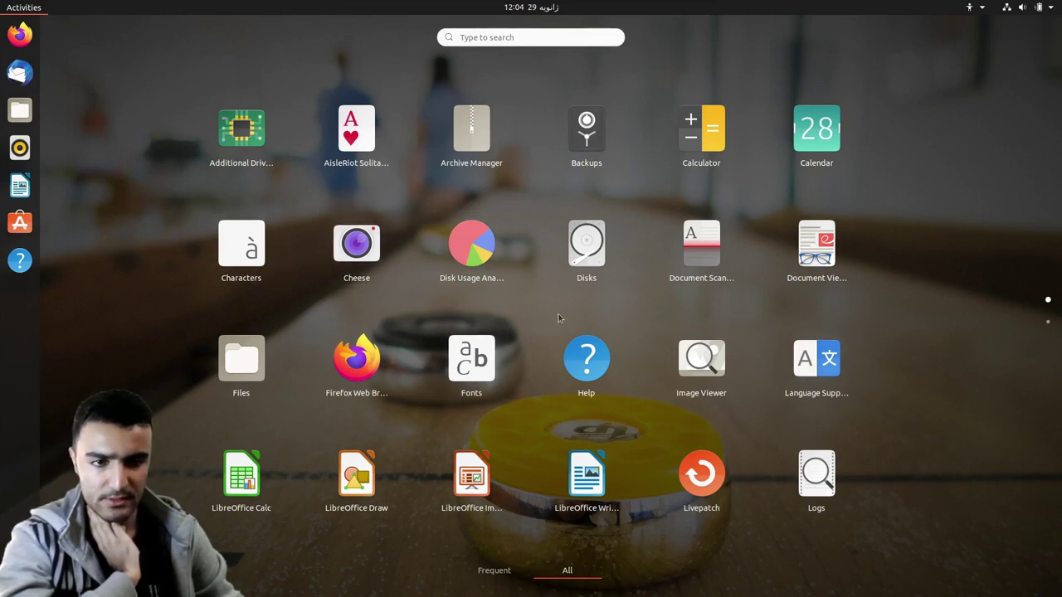
scroll(561, 317, down, 1)
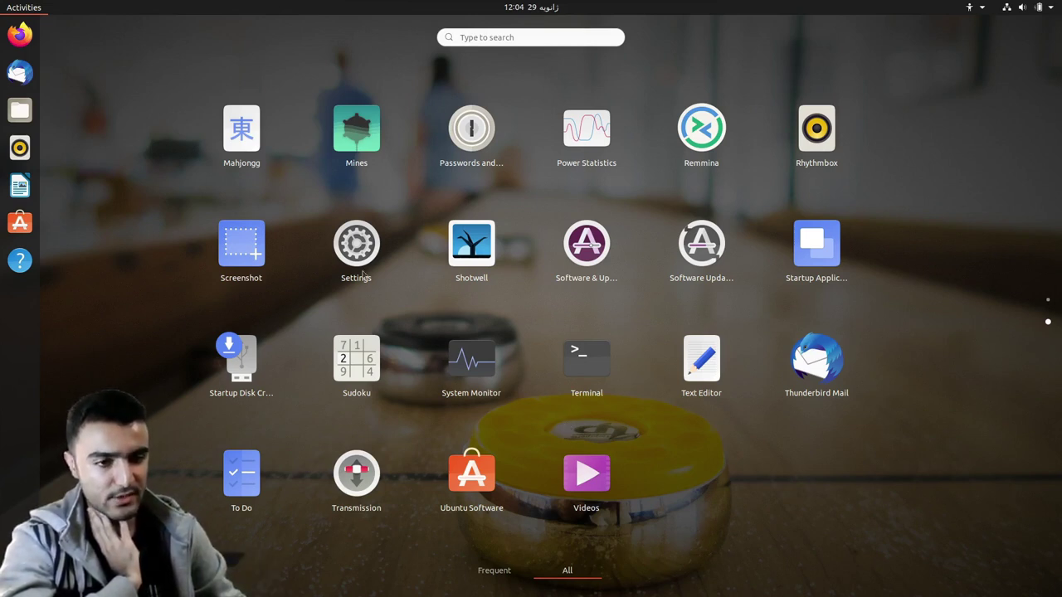
mouse_move(293, 593)
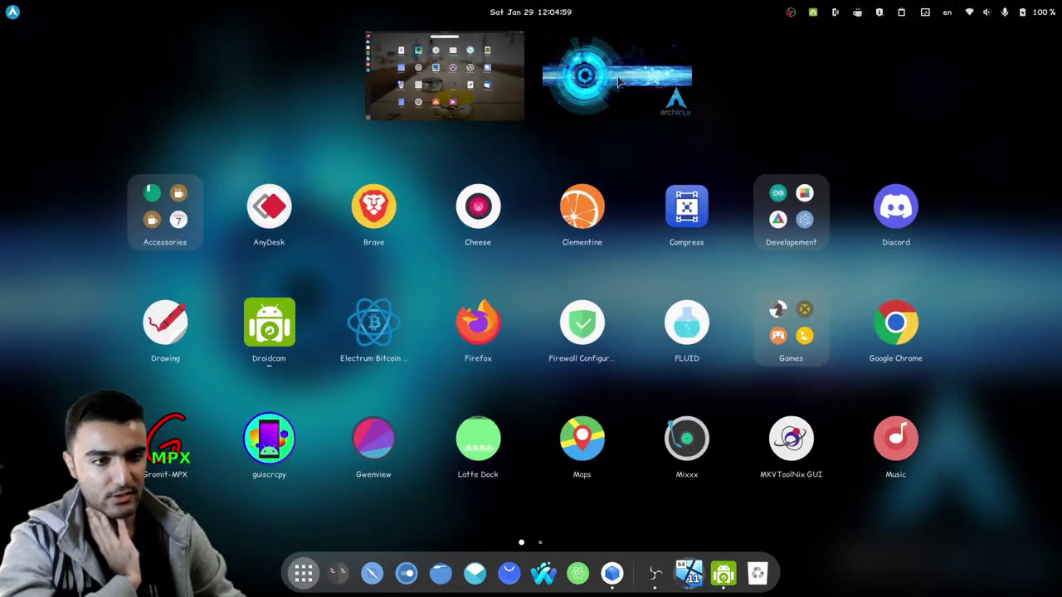
click(618, 80)
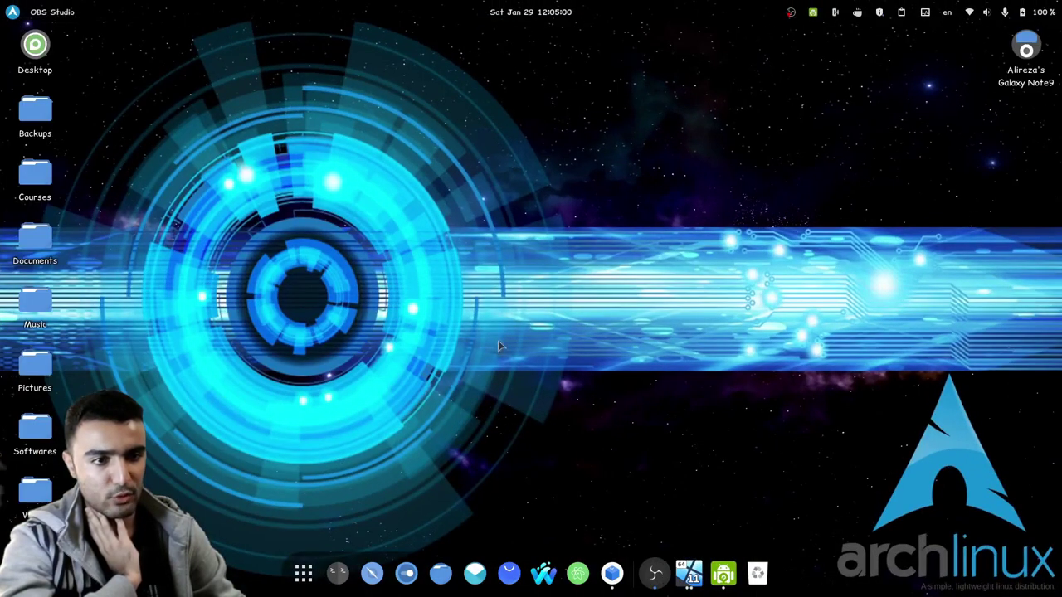
click(294, 576)
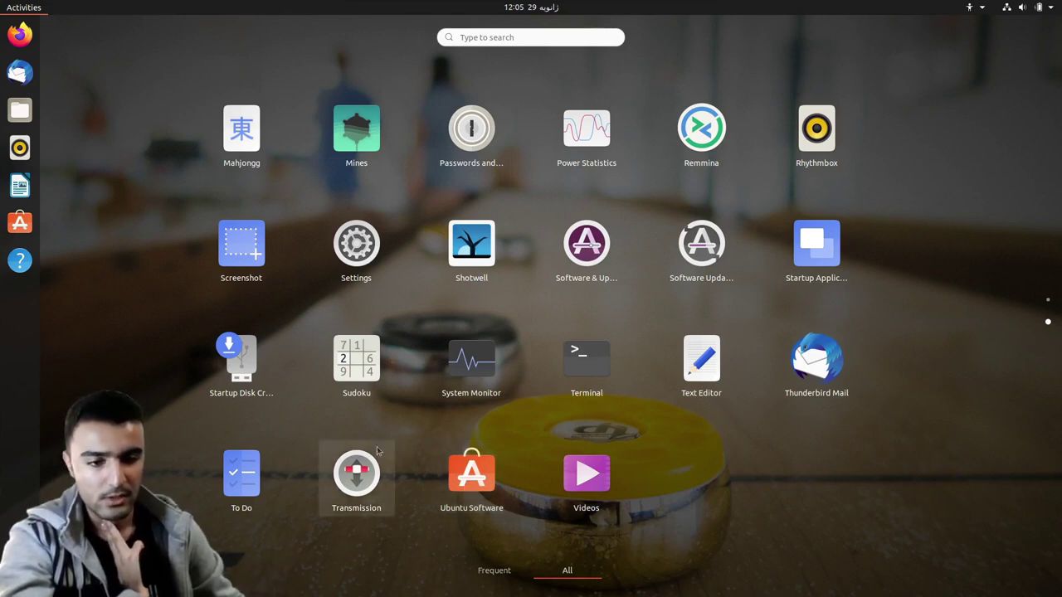
- Launch Ubuntu Software, peek at its sign-in/about menu, and dismiss the Software Updater notification
click(471, 477)
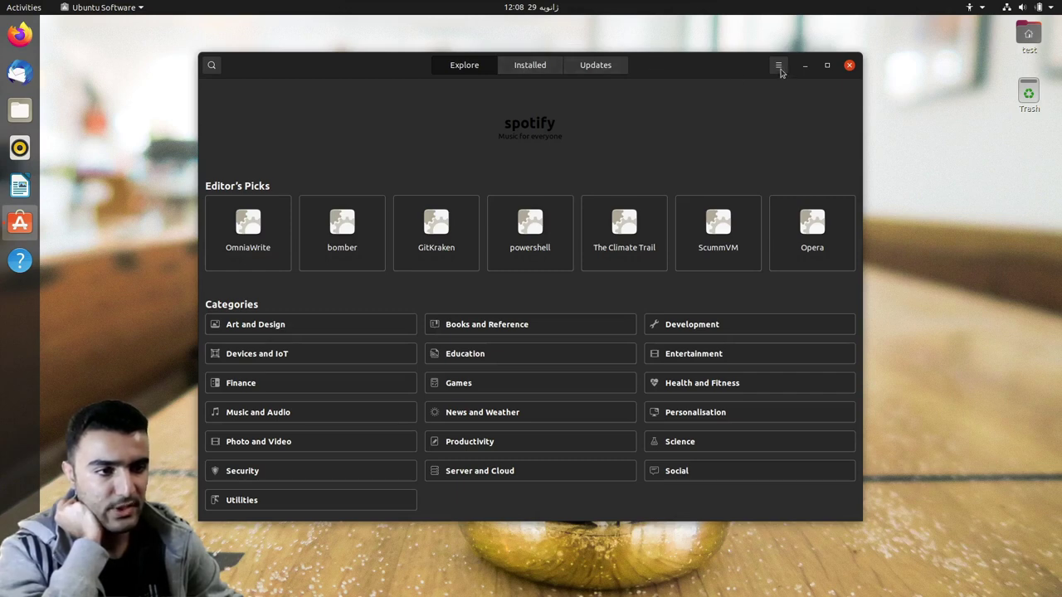
click(779, 66)
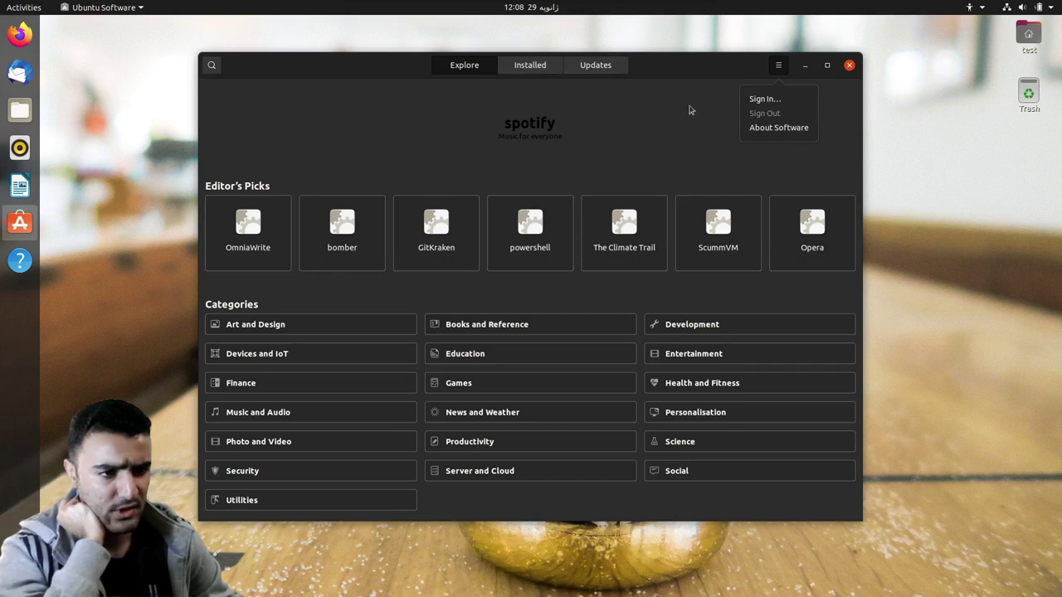
click(704, 112)
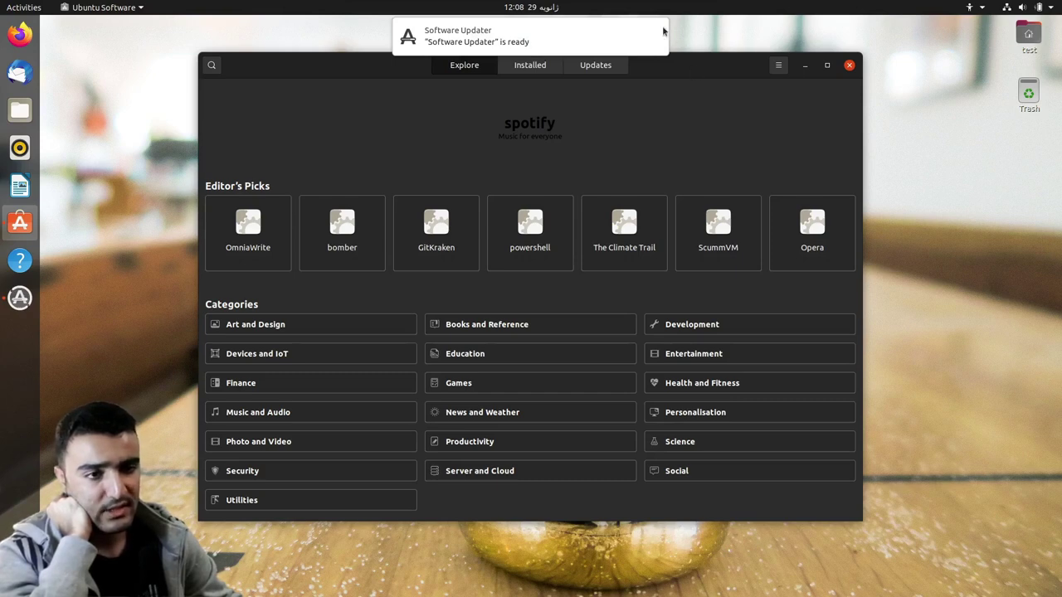
click(656, 33)
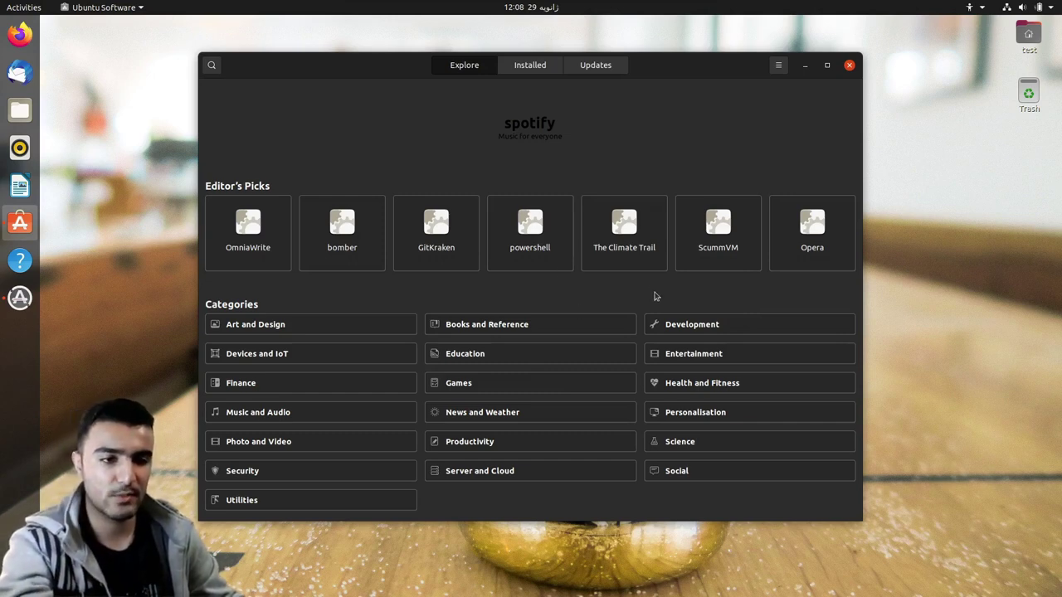
key(ctrl+alt+t)
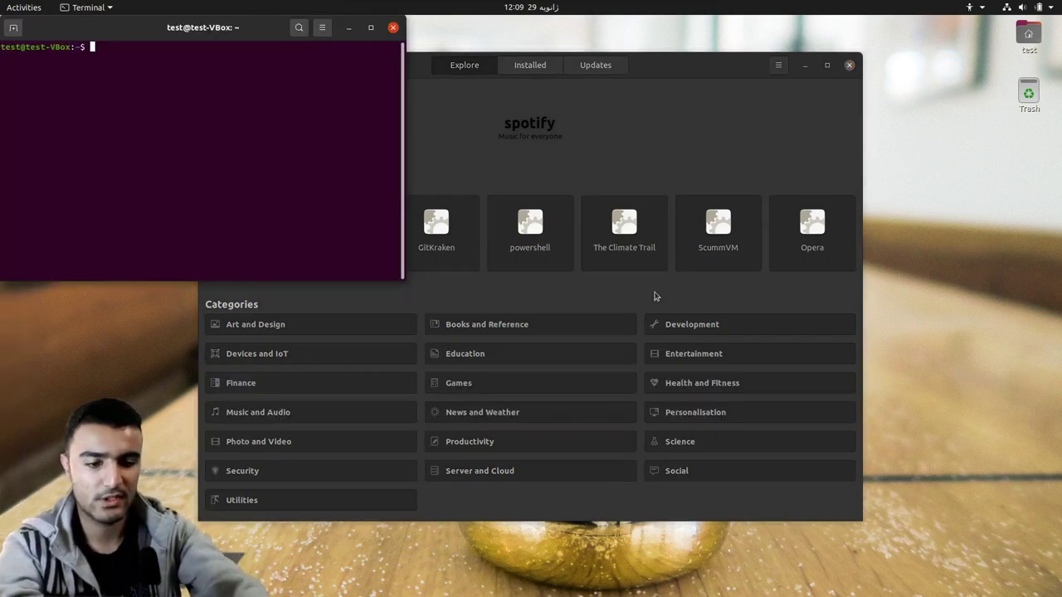
- Install neofetch with sudo apt-get install neofetch, entering the password and confirming with y
text(sudo ap)
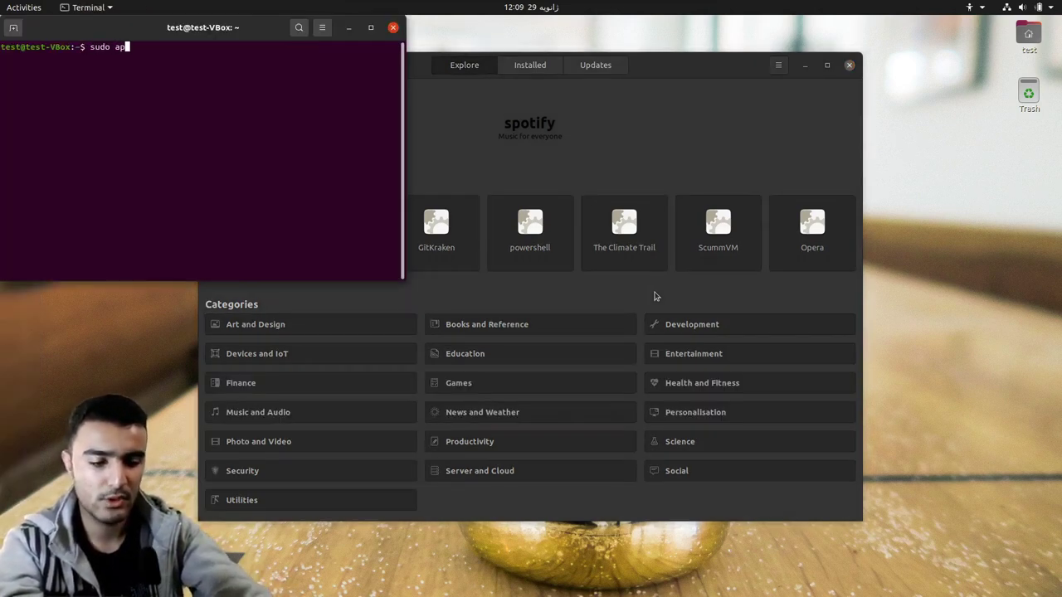
text(t-get)
text(in)
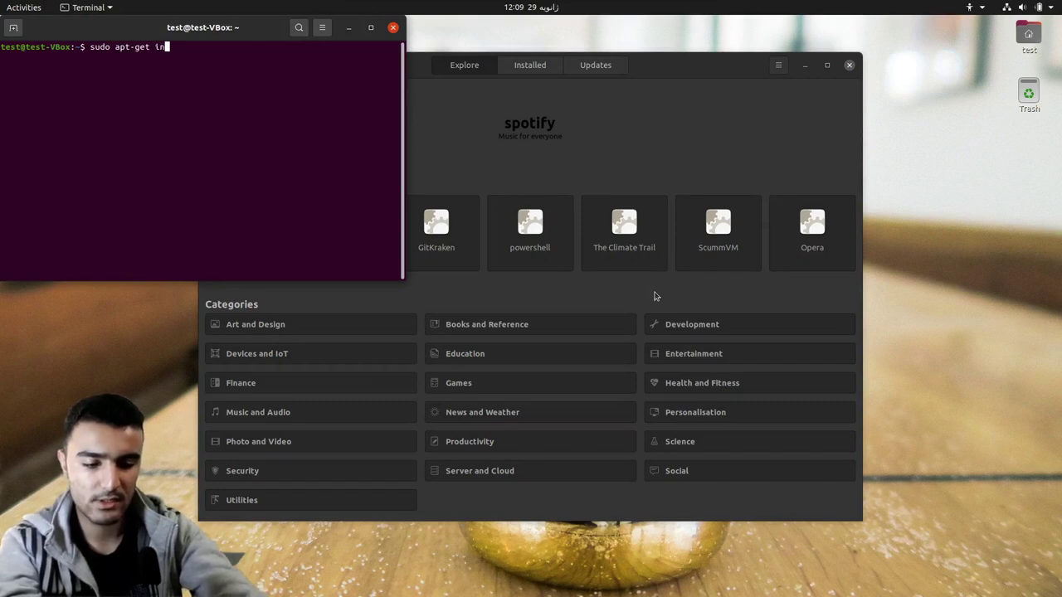
text(stall )
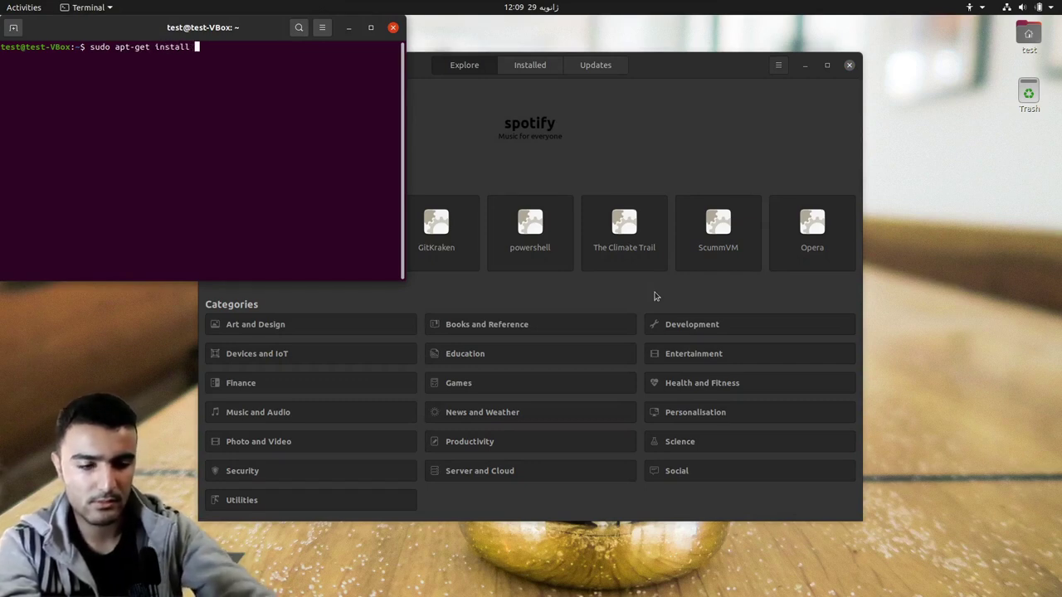
text(neofetch)
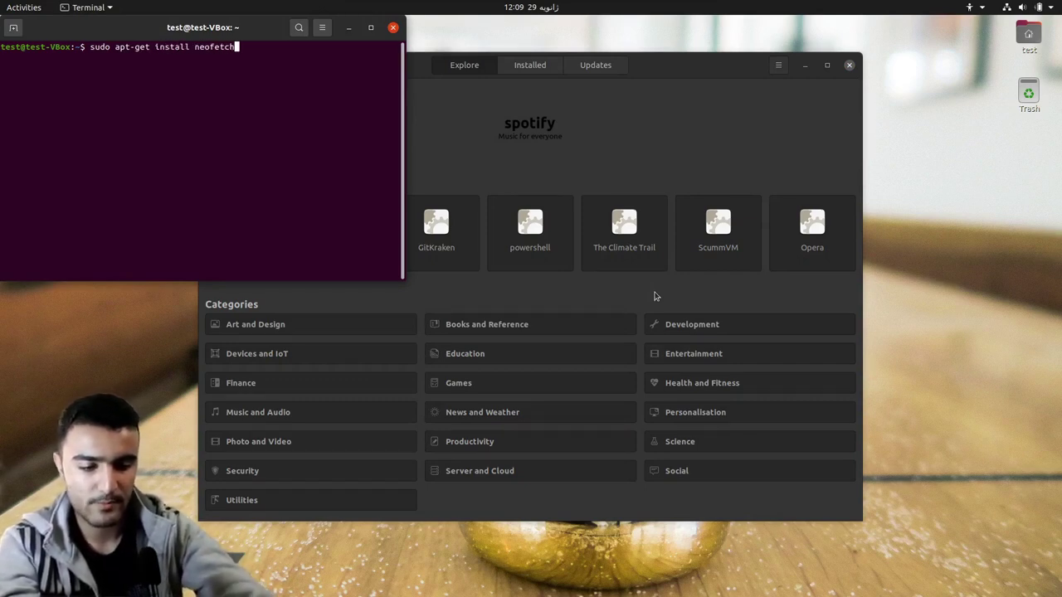
key(Return)
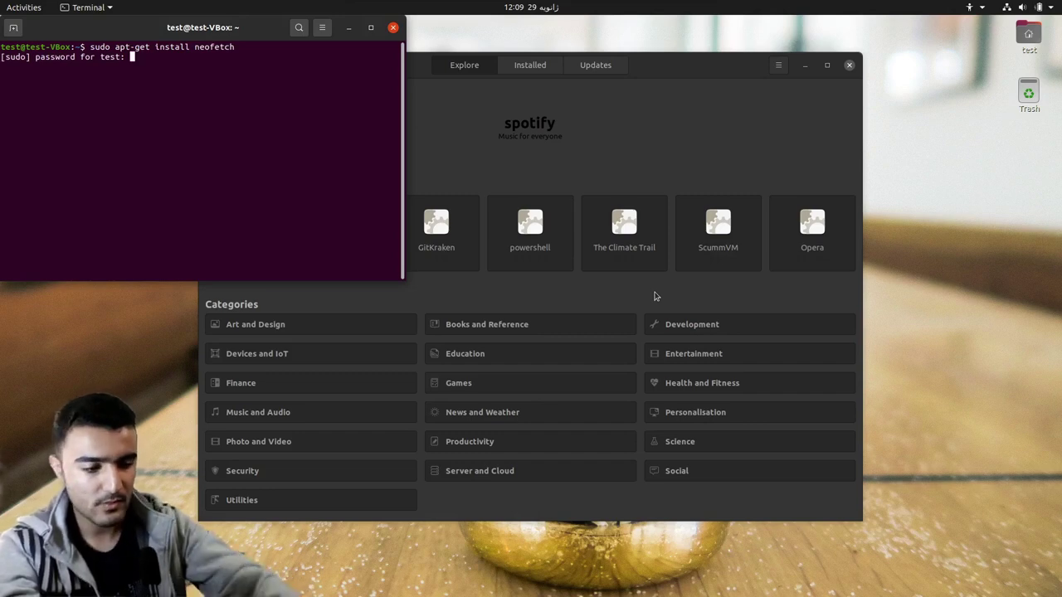
key(Return)
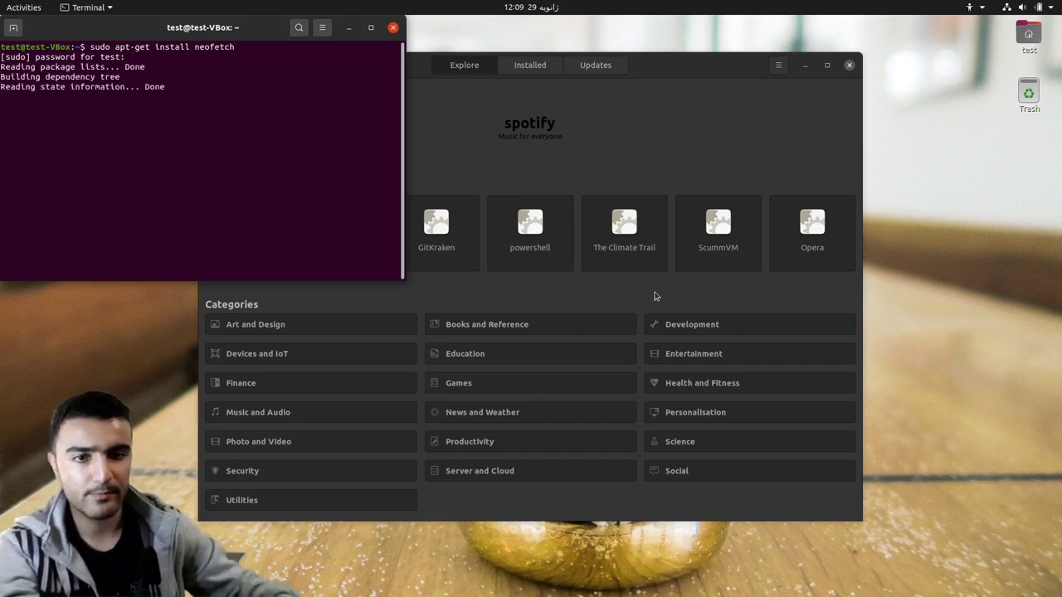
drag(225, 38, 462, 108)
text(y)
key(Return)
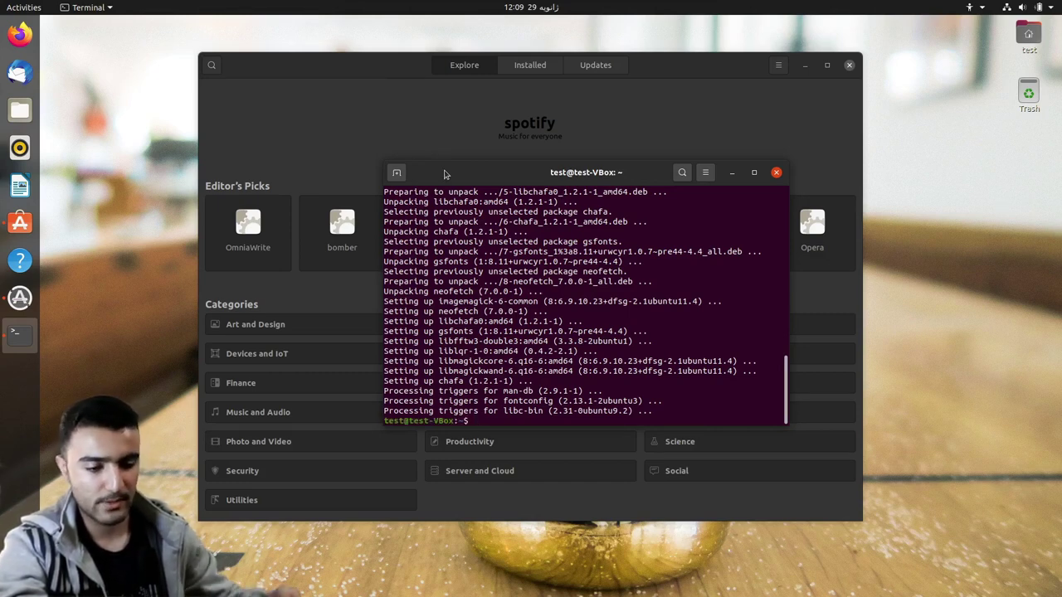
- Run neofetch to display the system info, then close the terminal
text(neoft)
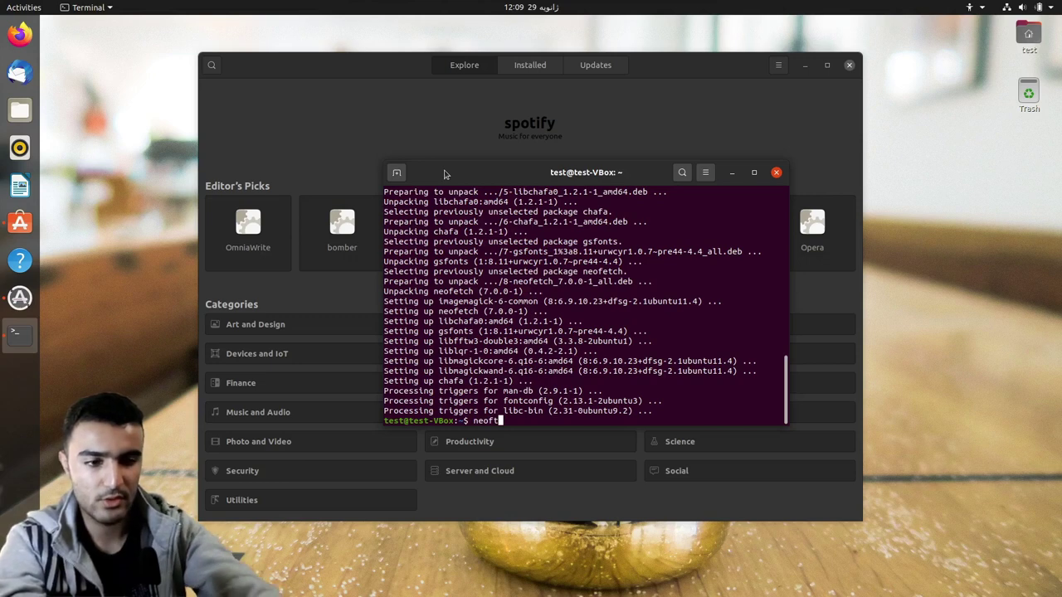
text(ch)
key(Return)
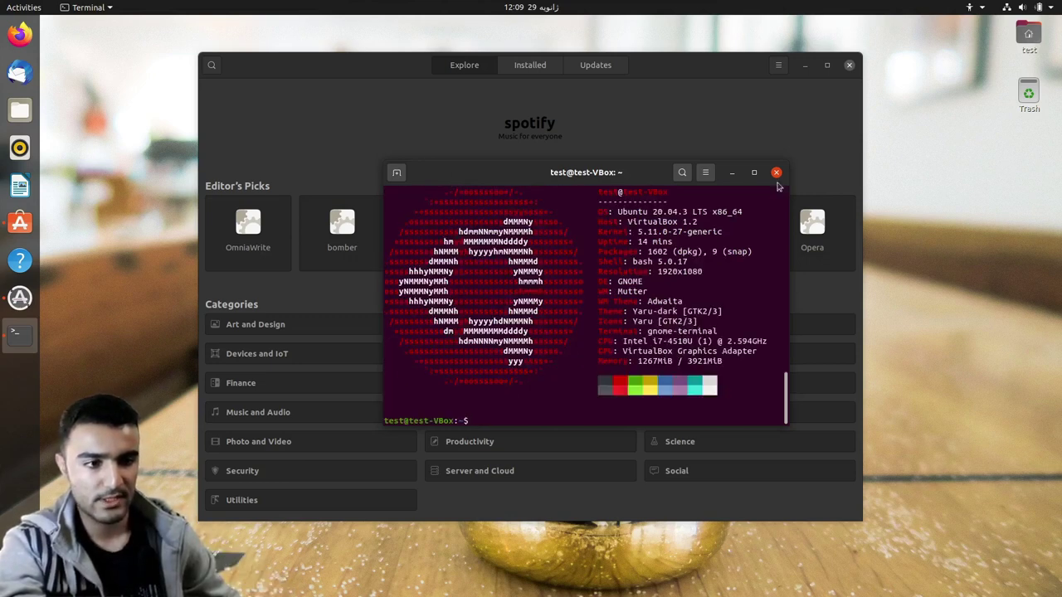
click(776, 173)
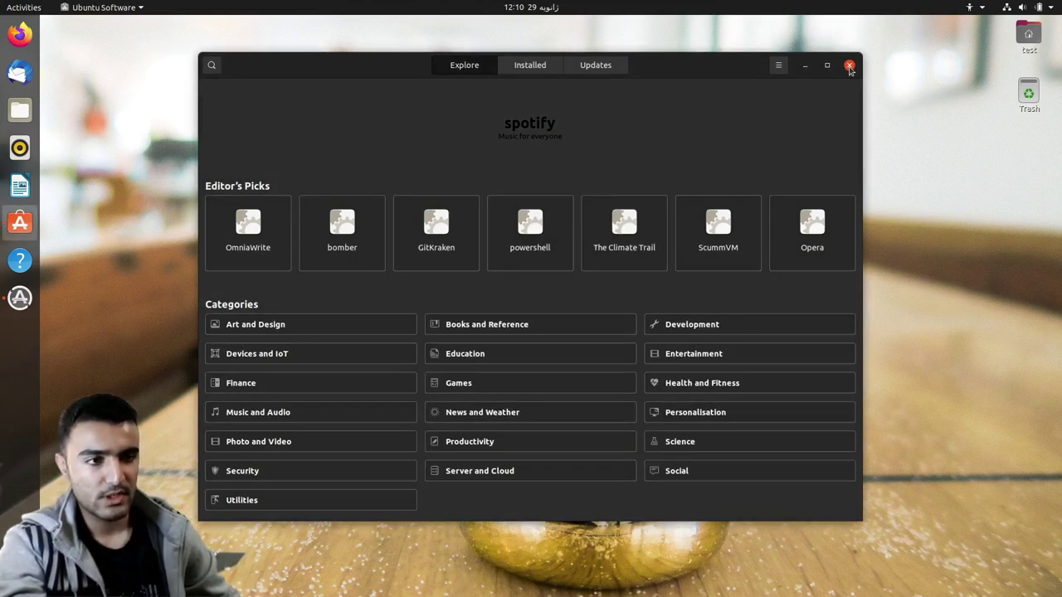
- Close Ubuntu Software and dismiss the Software Updater prompt
click(850, 67)
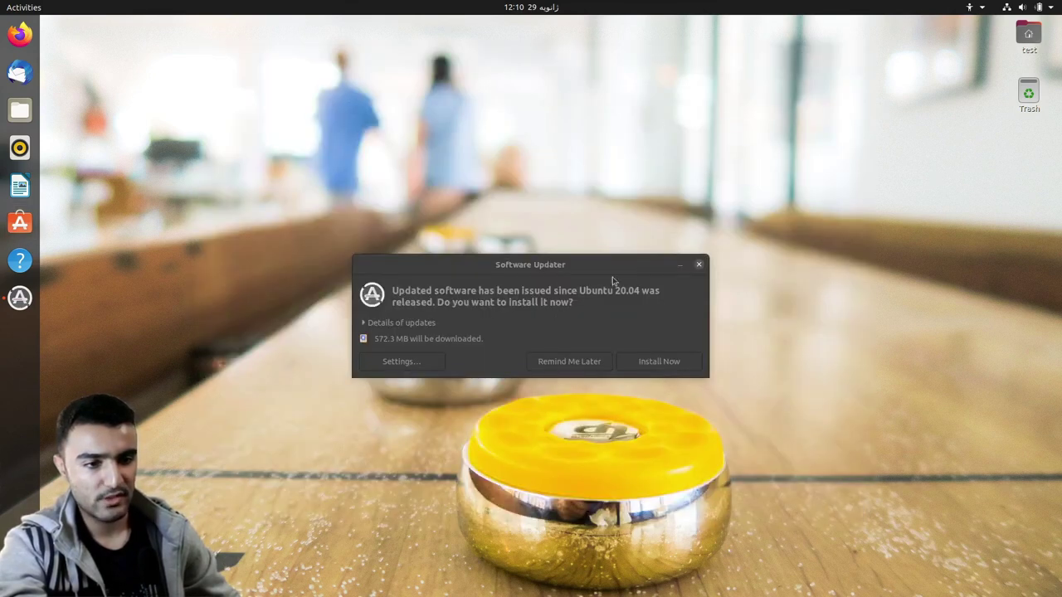
click(700, 266)
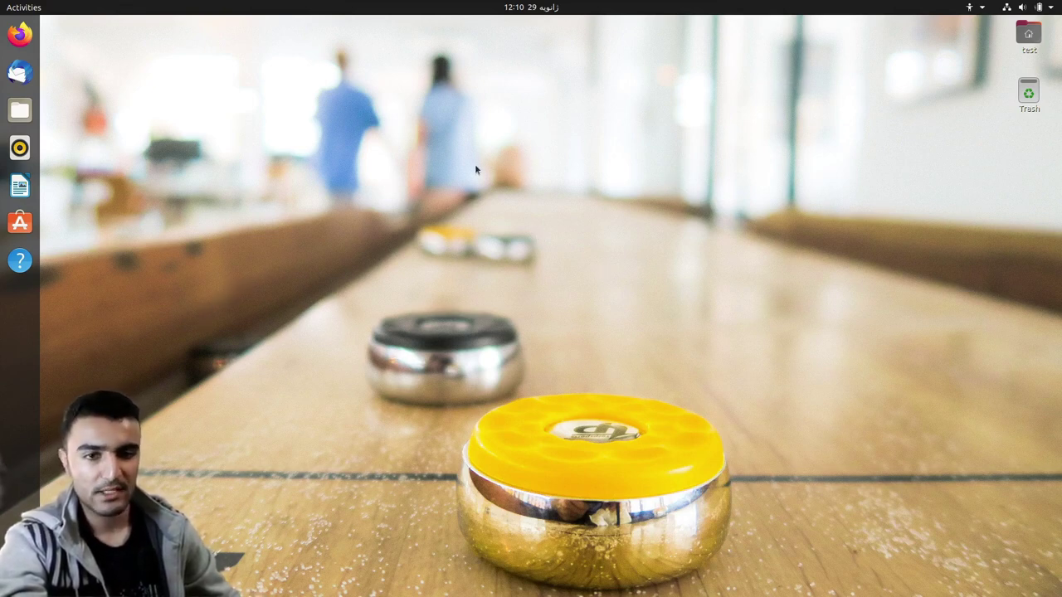
key(super)
key(super)
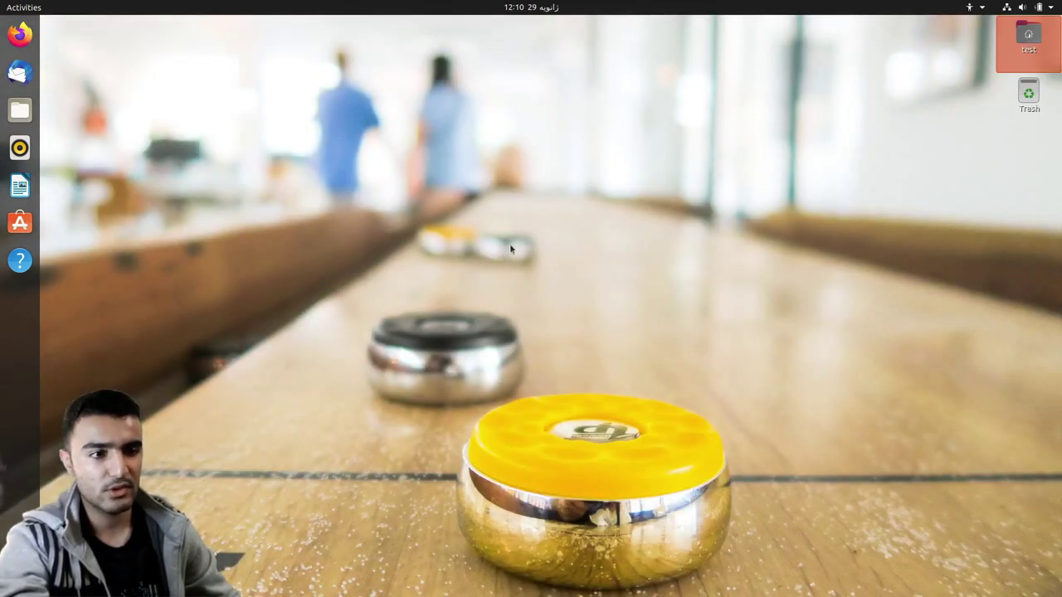
- Open the home folder in Files with Super+E, then close it
key(super+e)
drag(261, 120, 603, 113)
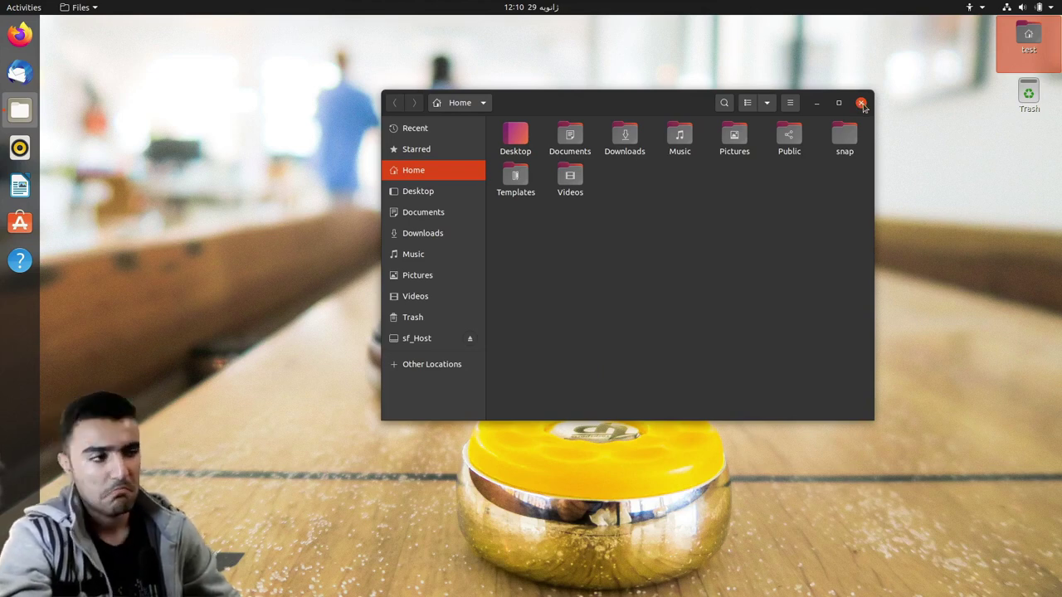
click(863, 104)
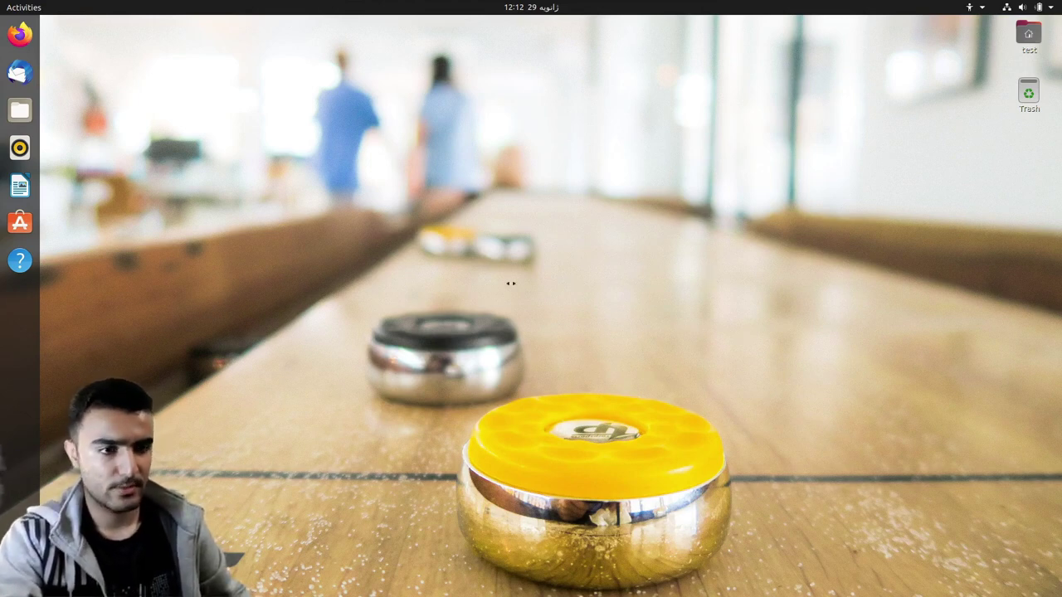
key(ctrl+alt+t)
- Run sudo update-grub with the password so GRUB detects Windows Boot Manager
drag(241, 43, 346, 204)
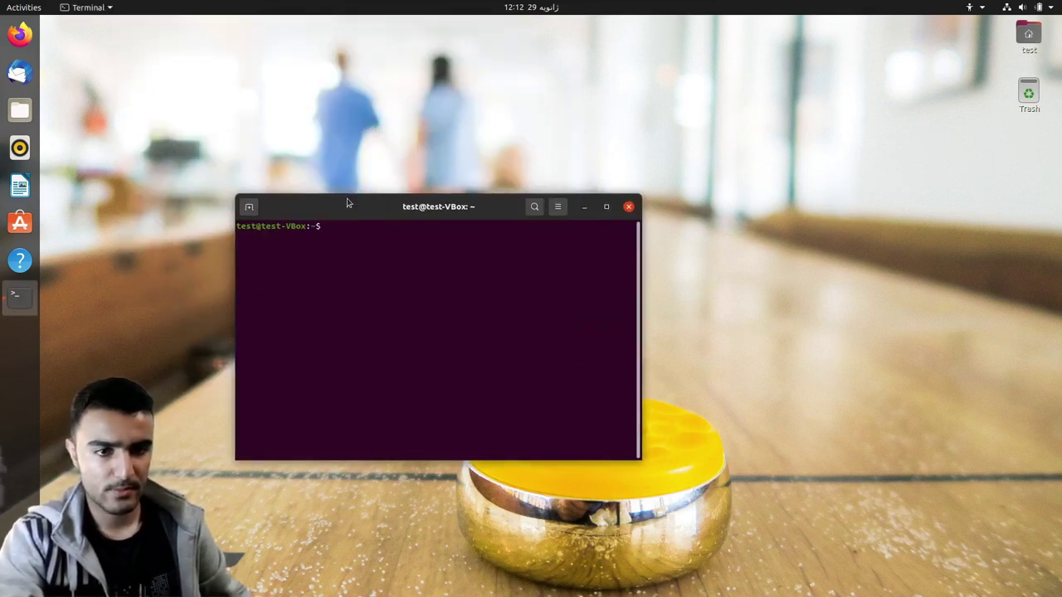
text(sudo )
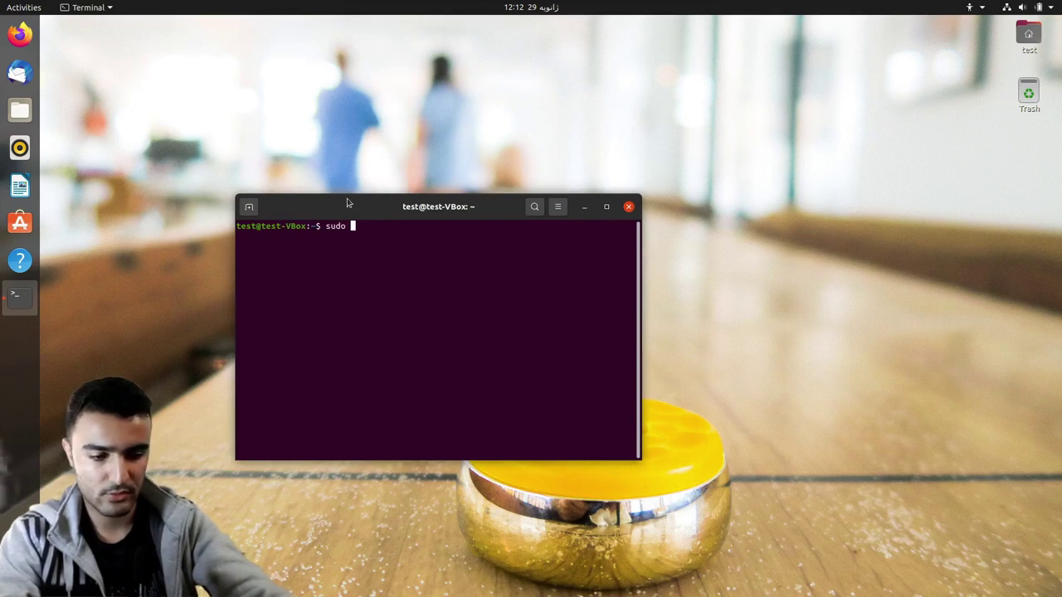
text(update-)
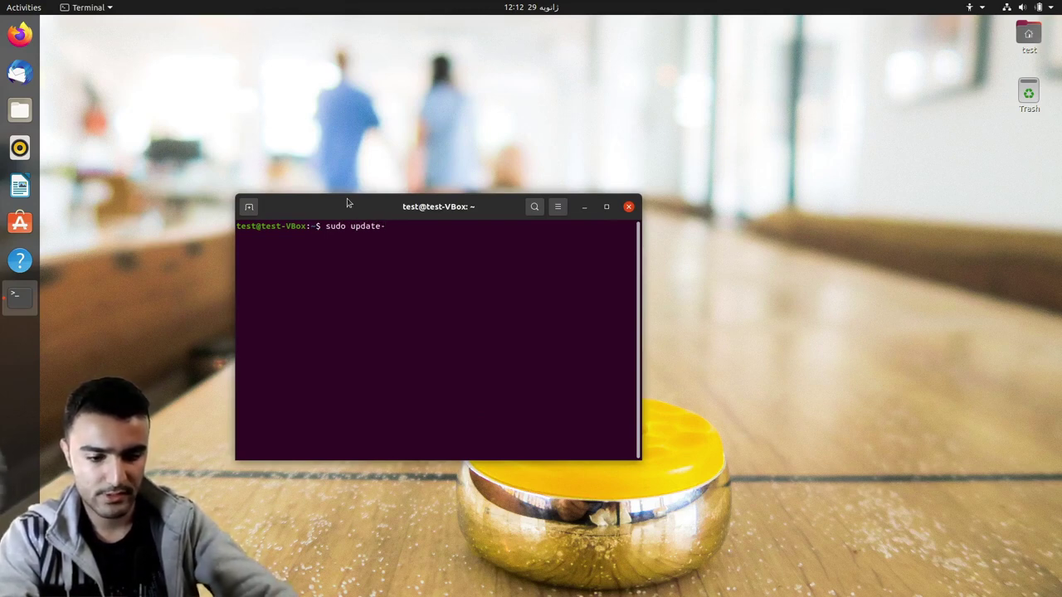
text(grub)
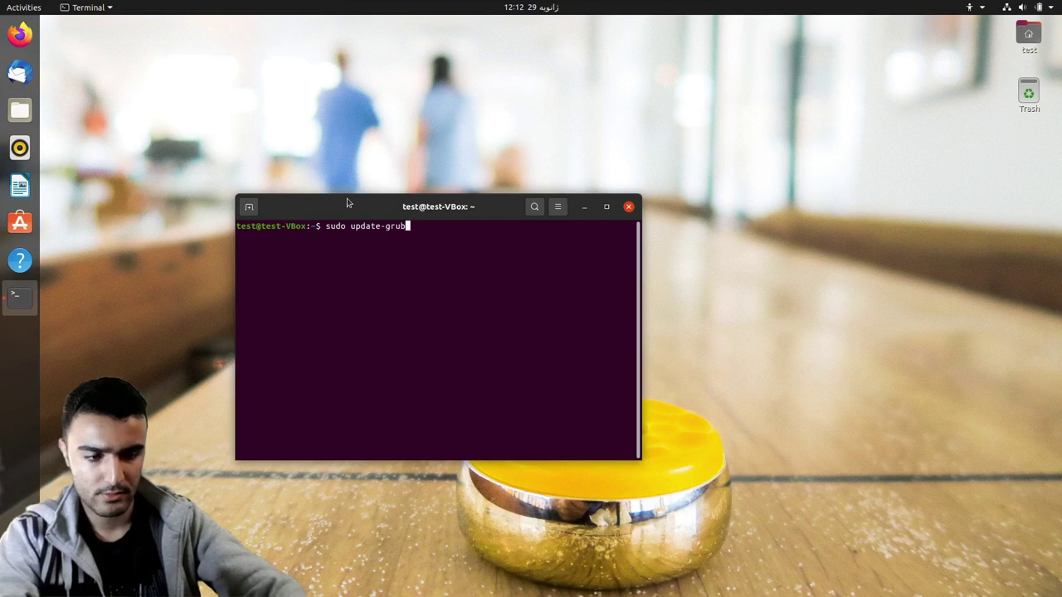
key(Return)
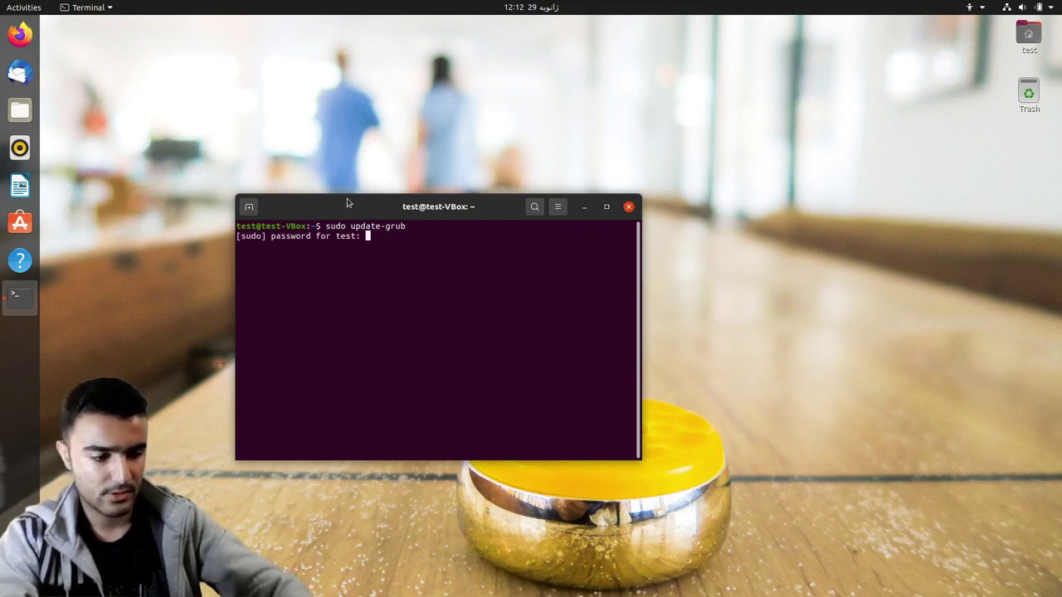
key(Return)
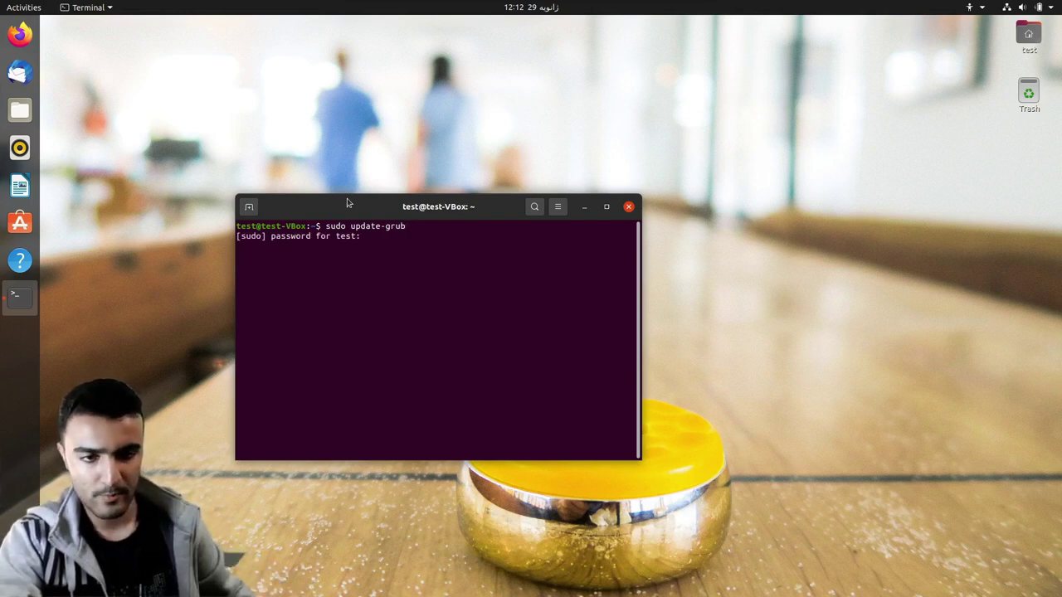
- Install grub-customizer with sudo apt-get install grub-customizer, confirming with y, then close the terminal
drag(387, 208, 523, 137)
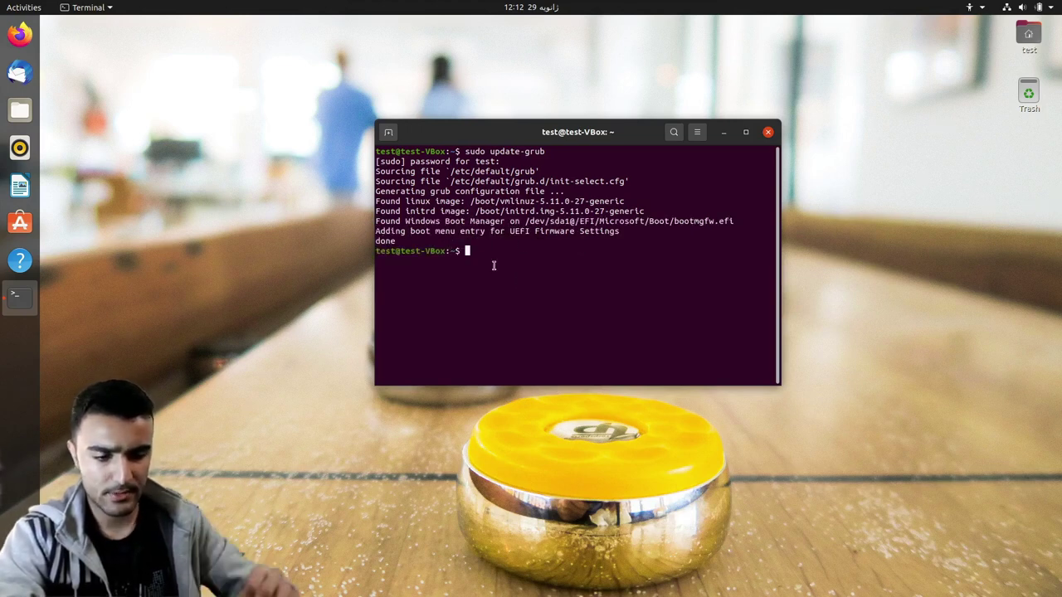
text(sudo )
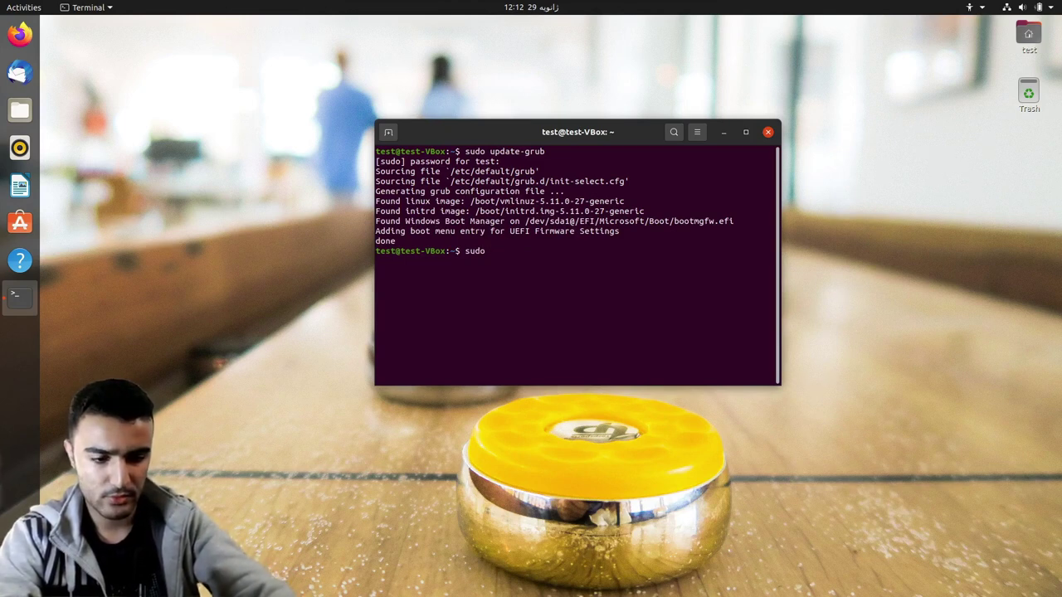
text(apt-g)
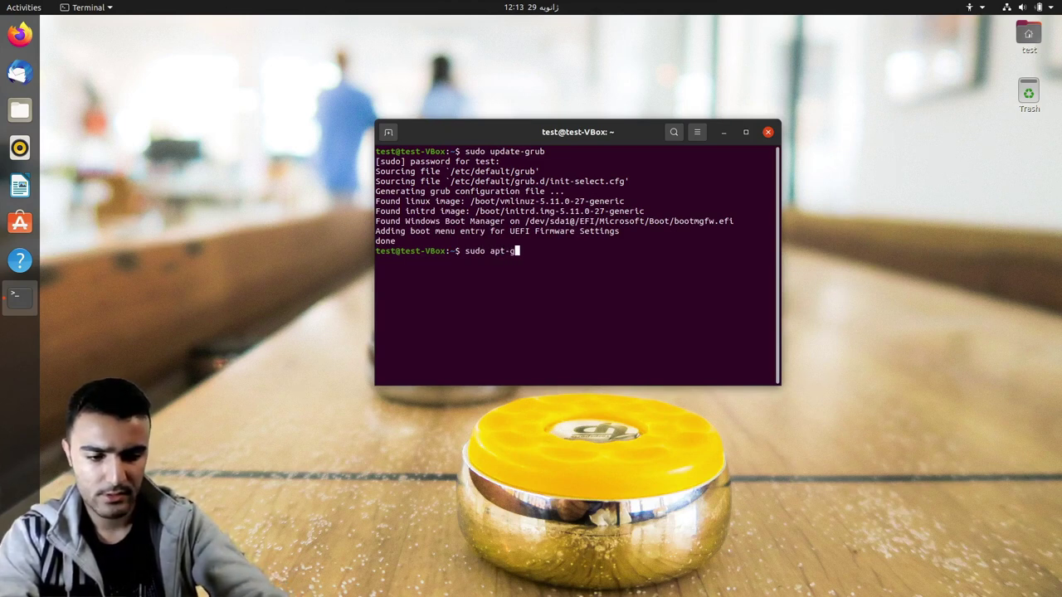
text(et insta)
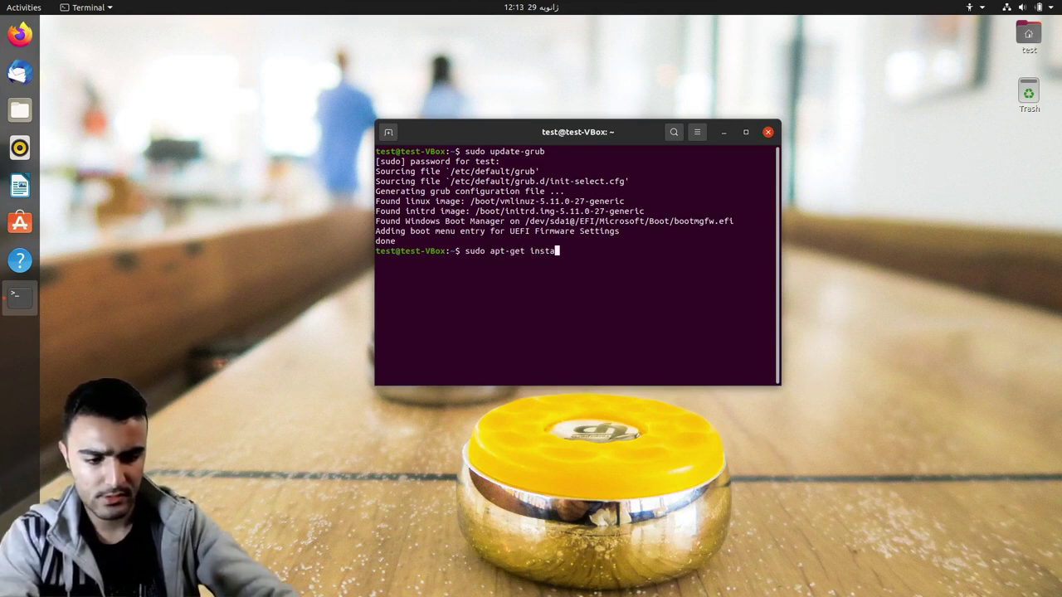
text(ll grub)
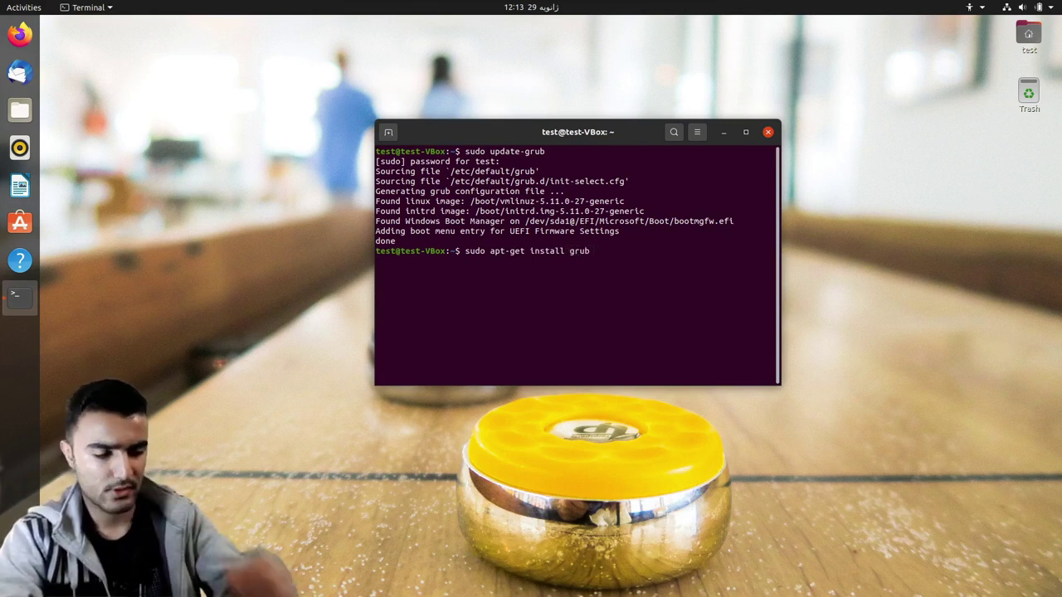
text(-customizer)
key(Return)
text(y)
key(Return)
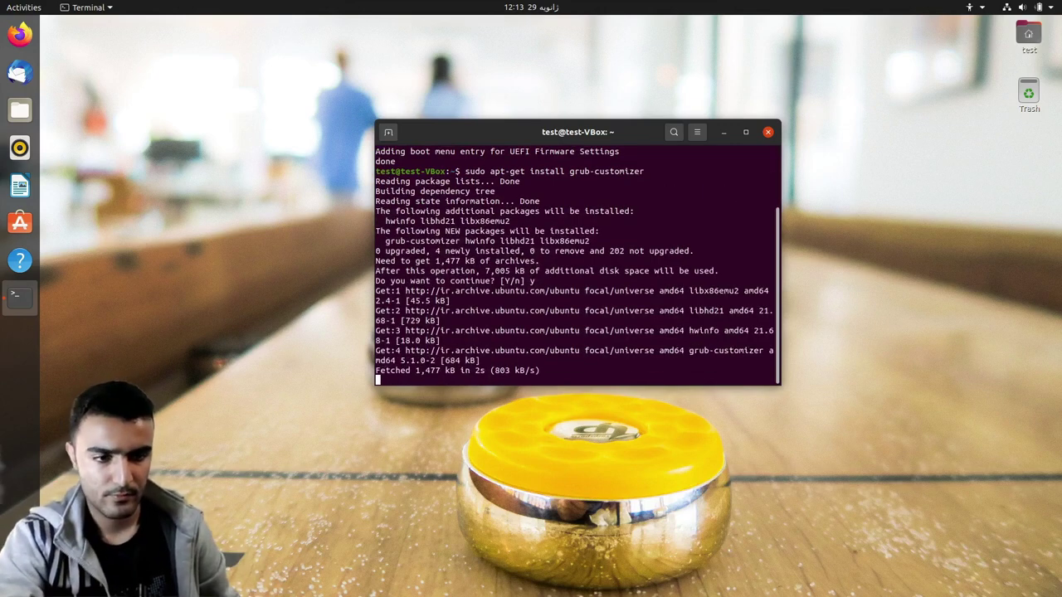
click(770, 135)
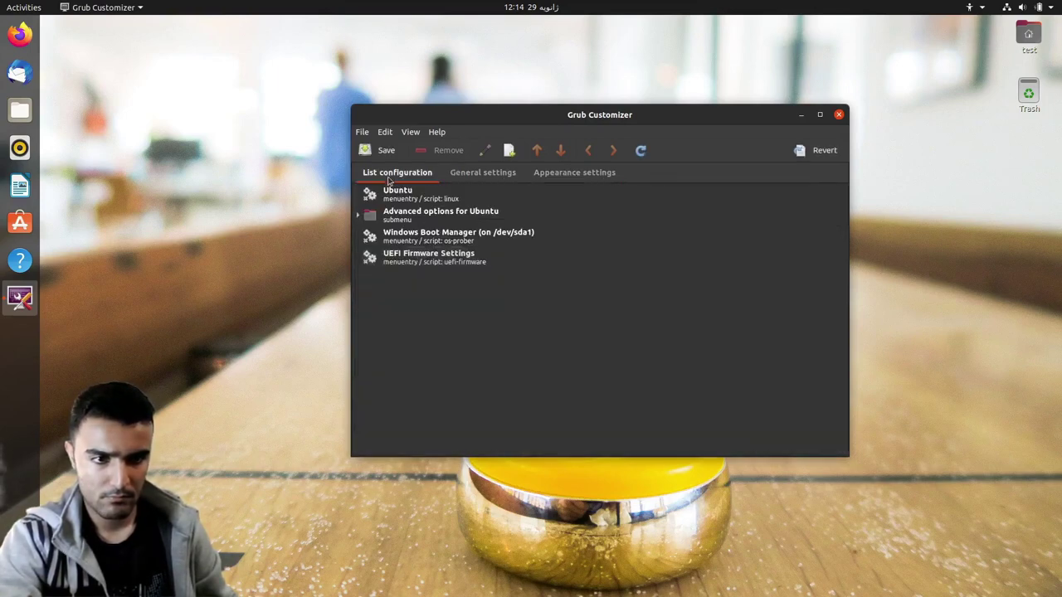
- Check the Windows Boot Manager entry in Grub Customizer, then restart Ubuntu via Power Off > Restart
click(423, 240)
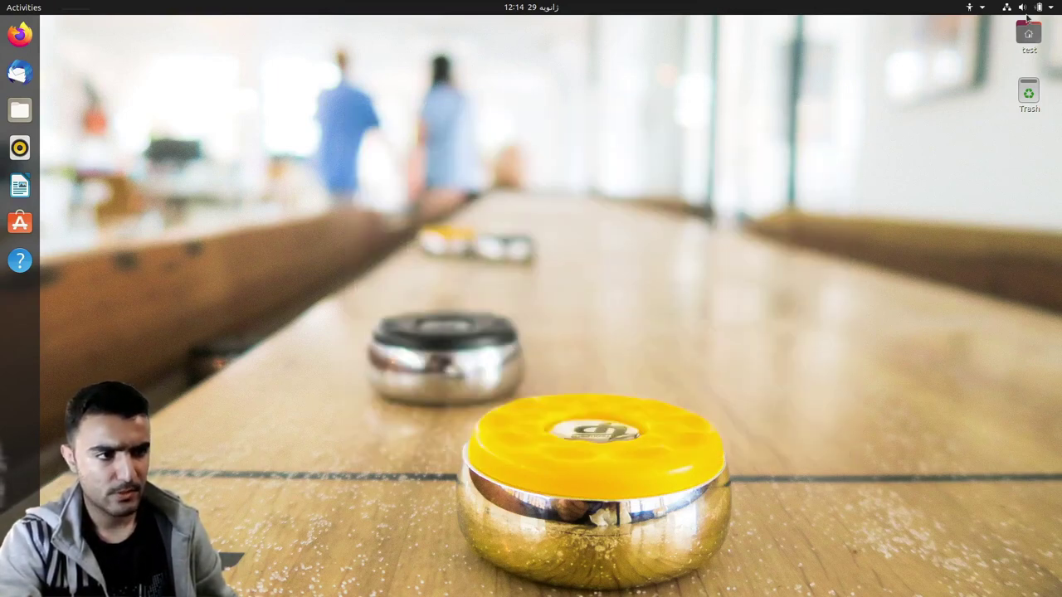
click(1027, 10)
click(932, 141)
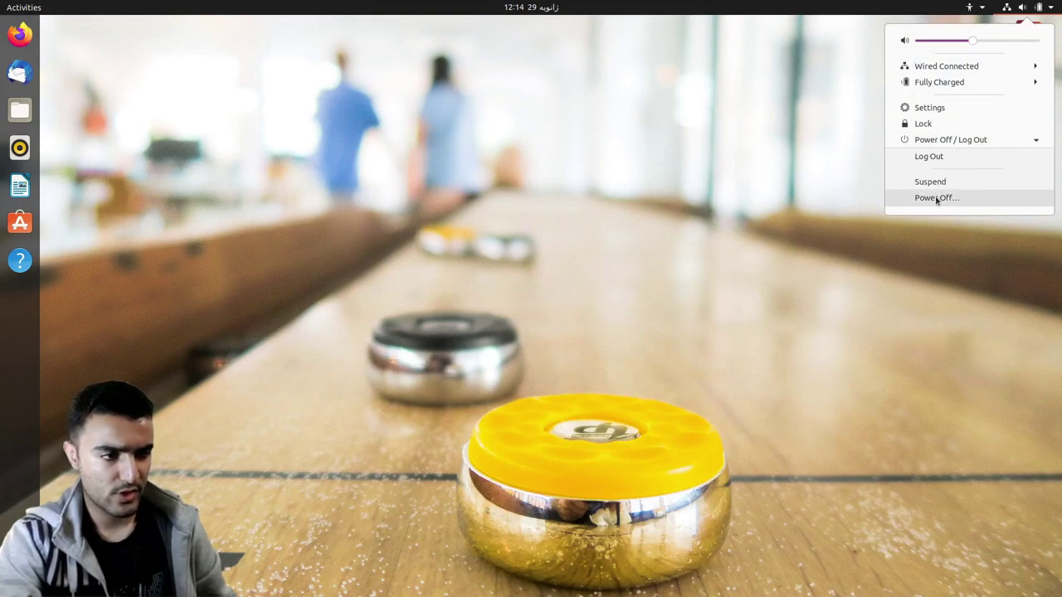
click(936, 199)
click(524, 333)
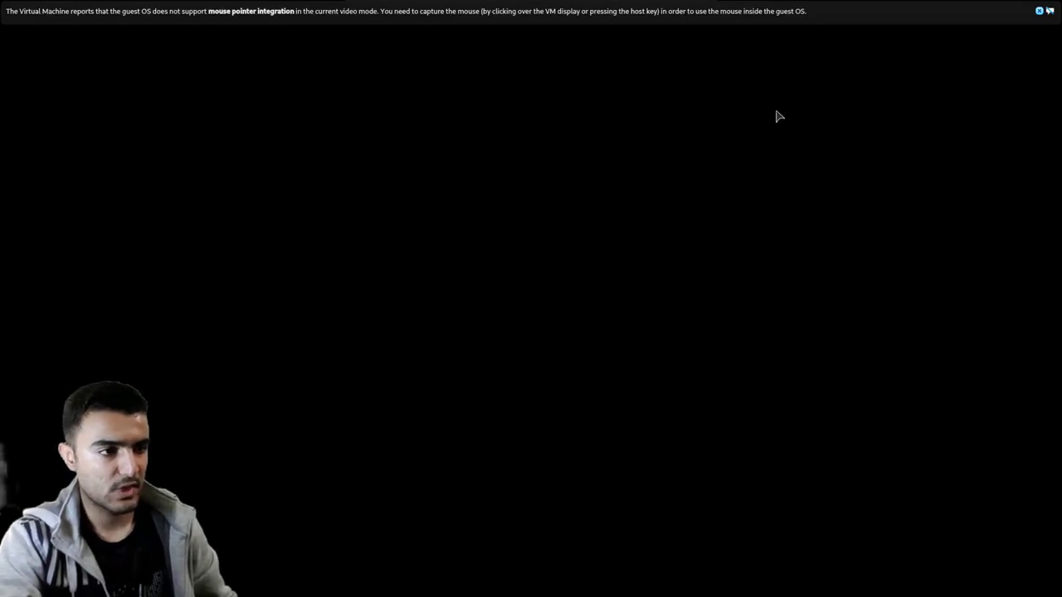
- Pick Windows Boot Manager in the GRUB menu and boot it, dismissing the mouse integration notices
click(1038, 11)
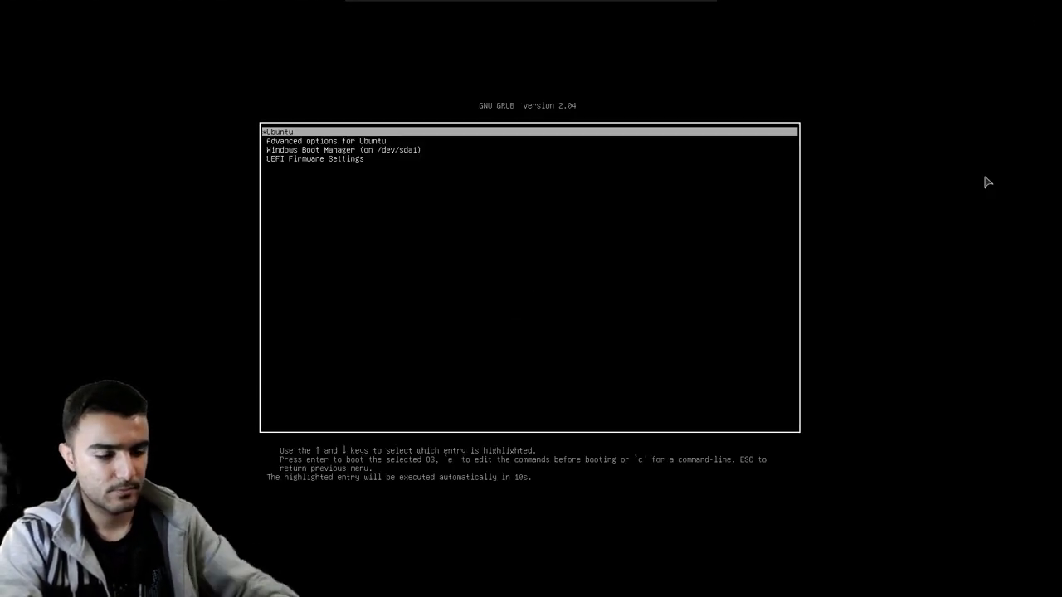
key(Down)
key(Down)
key(Return)
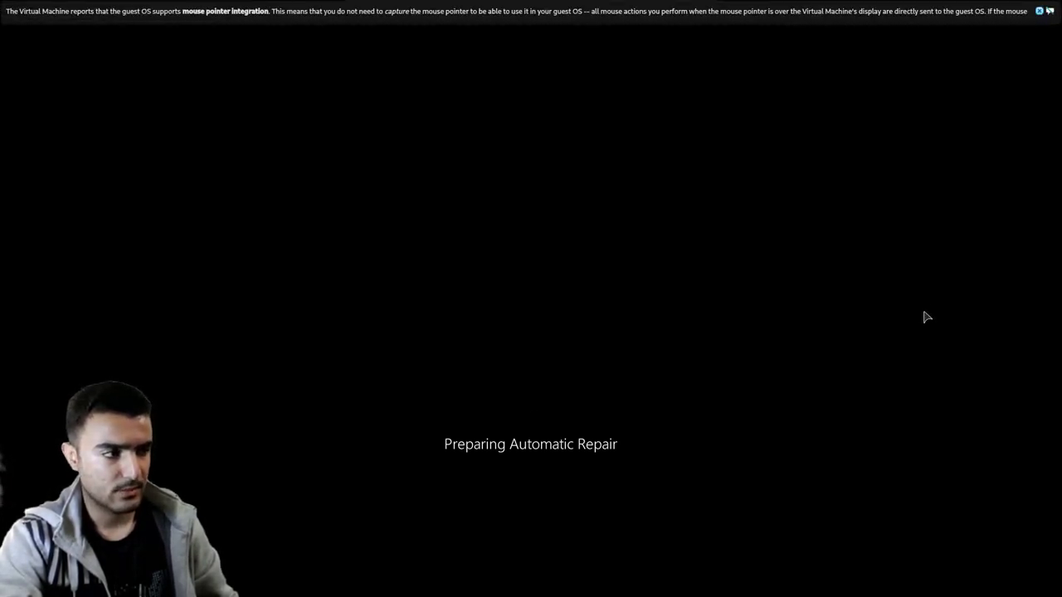
click(1039, 11)
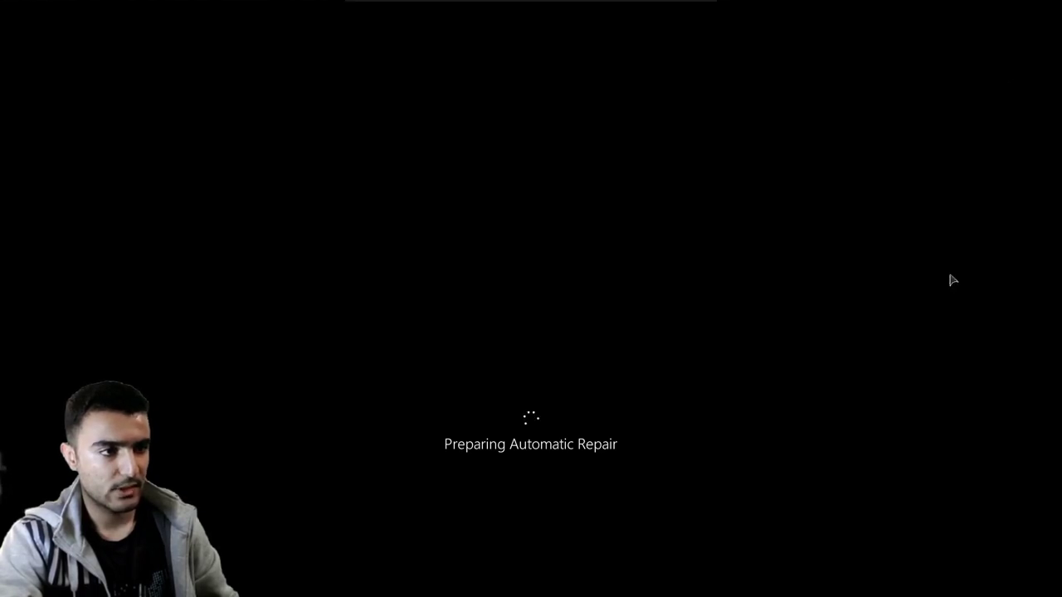